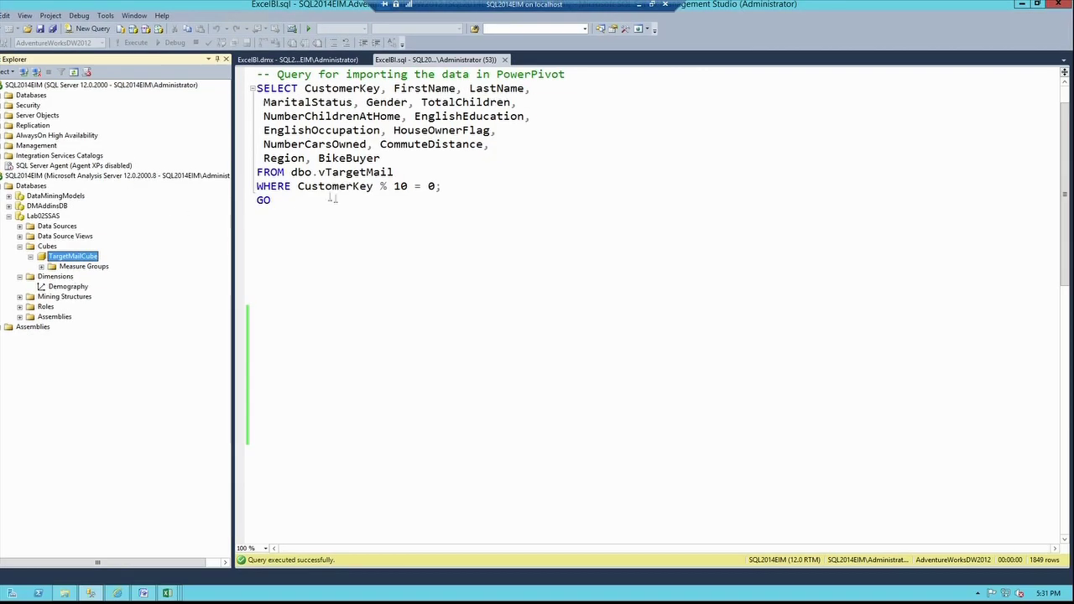
Run the SELECT query on dbo.vTargetMail that filters customers with CustomerKey % 10 = 0.
drag(451, 190, 250, 88)
key(F5)
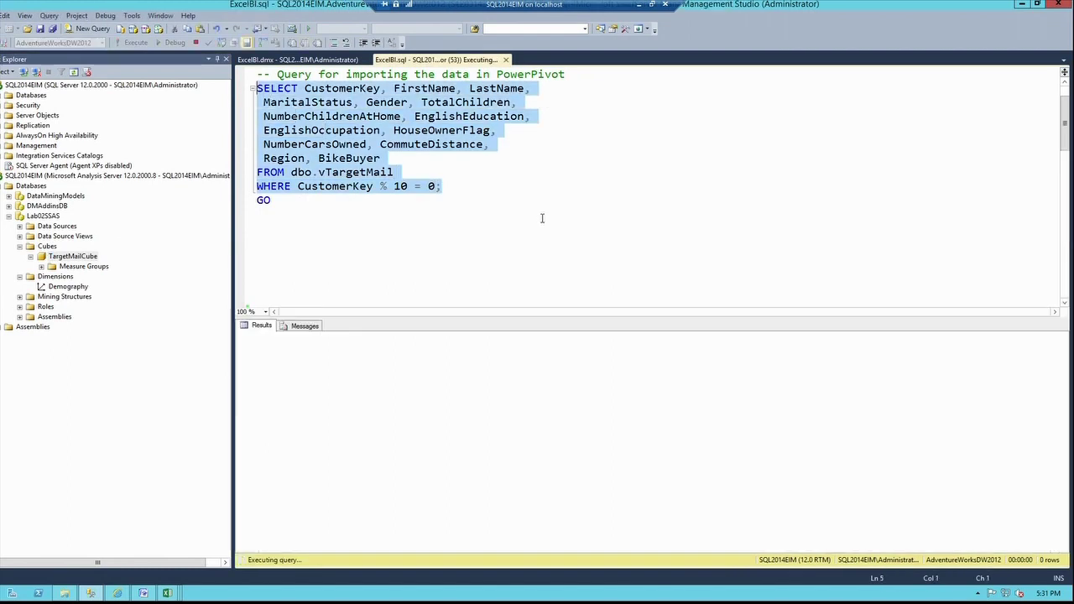
Examine the query results across all columns through BikeBuyer and down to the later customer rows.
click(382, 375)
click(417, 379)
key(Right)
key(Right)
key(Right)
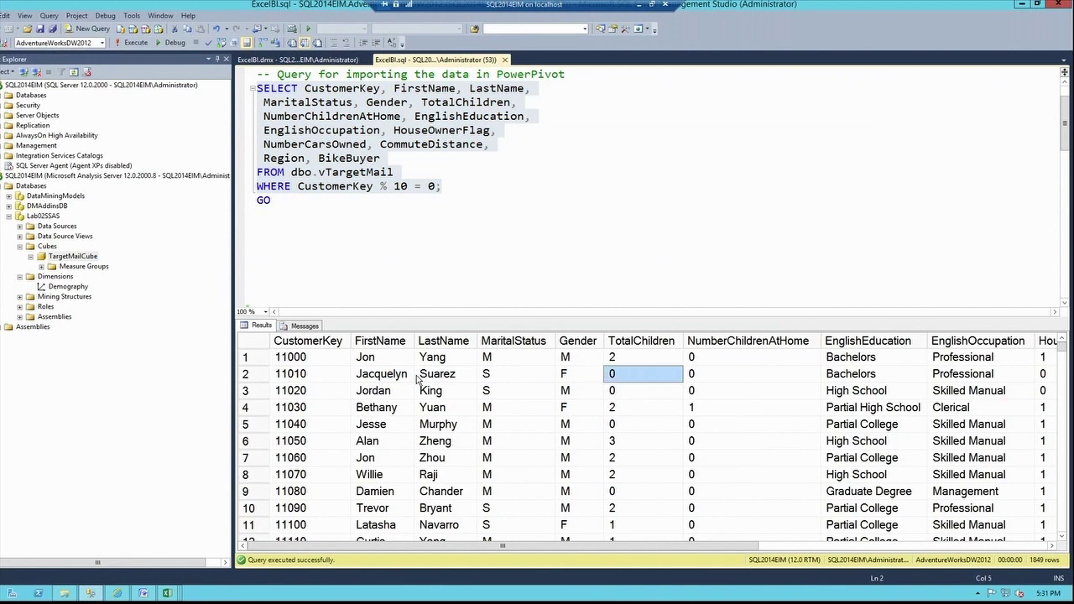
key(Right)
key(Right)
key(Right)
key(Right)
key(Right)
key(Right)
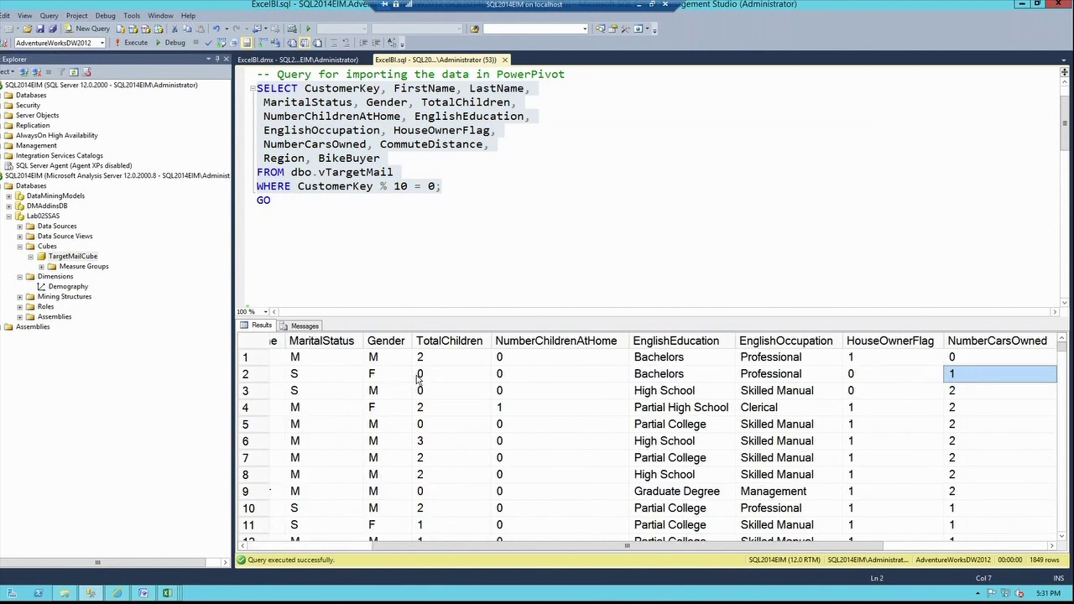
key(Right)
key(Right)
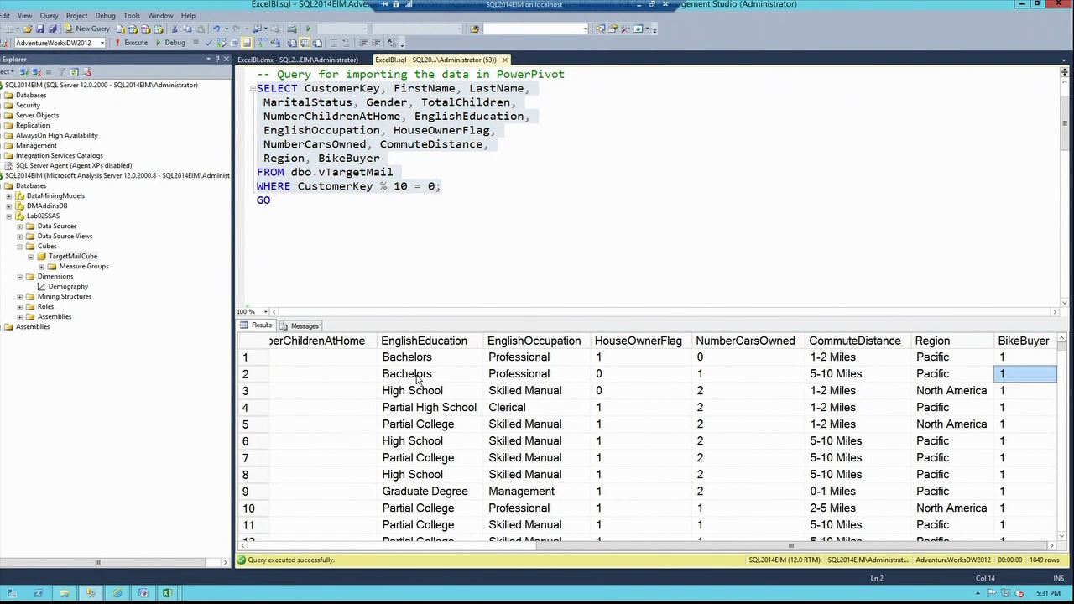
key(Page_Down)
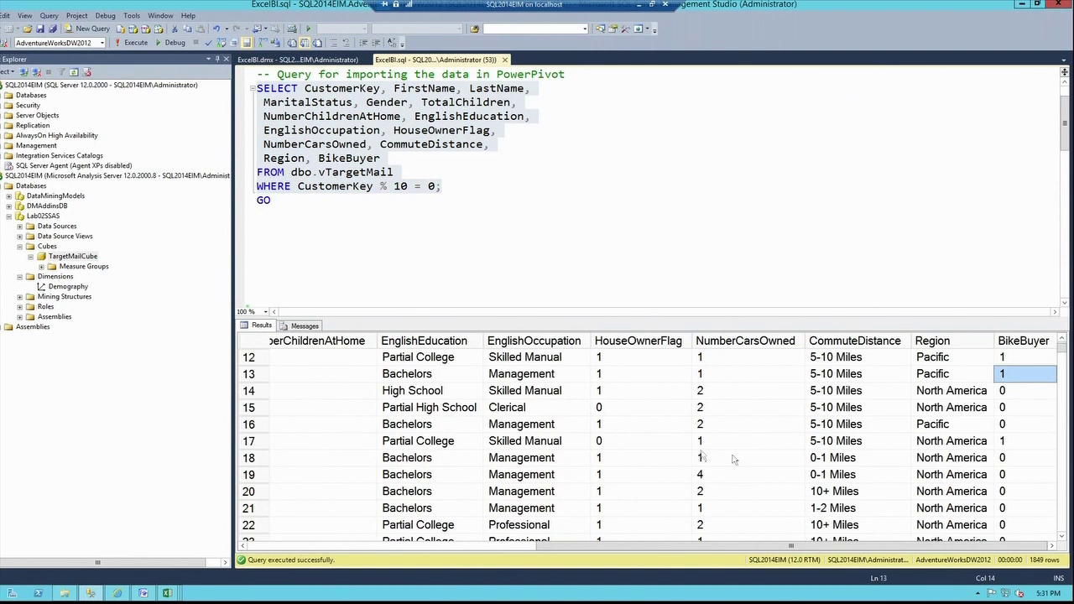
click(1007, 474)
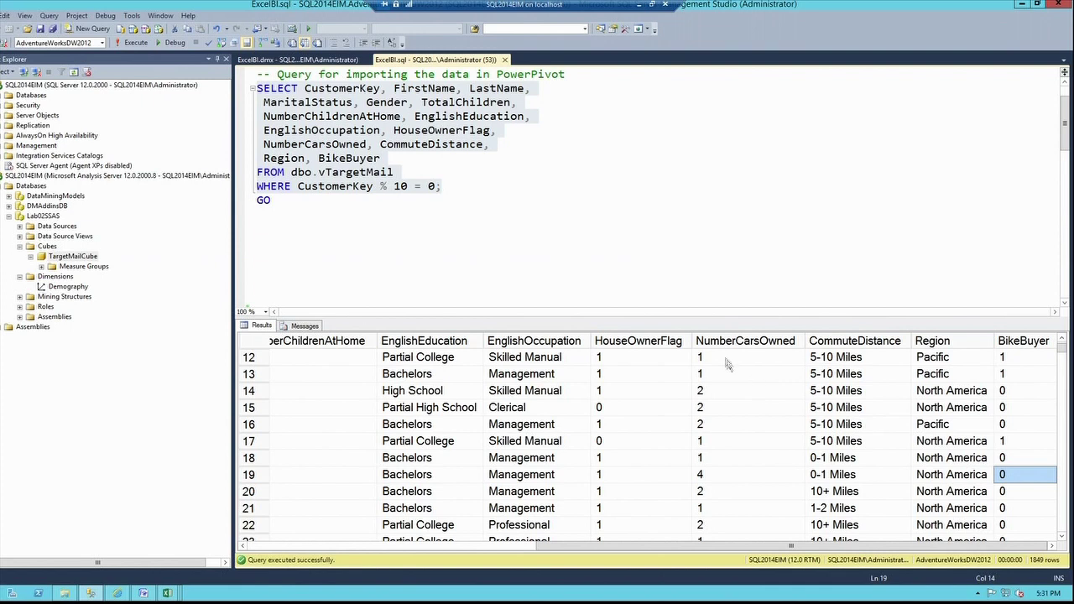
Browse TargetMailCube, expand its measures and add Buyers Percentage to the query.
right_click(73, 257)
click(91, 267)
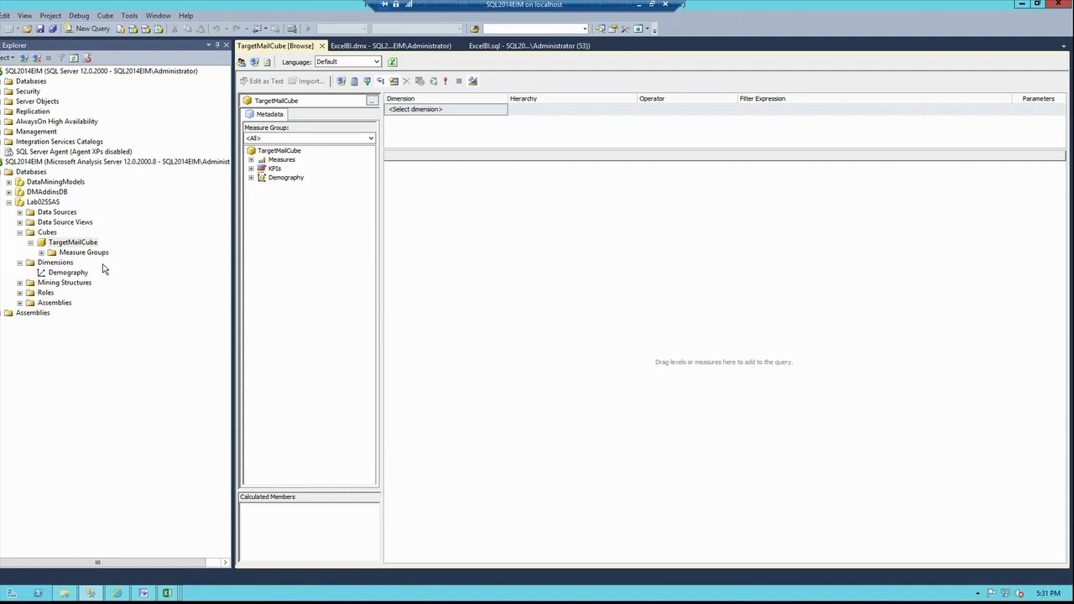
click(251, 160)
click(262, 169)
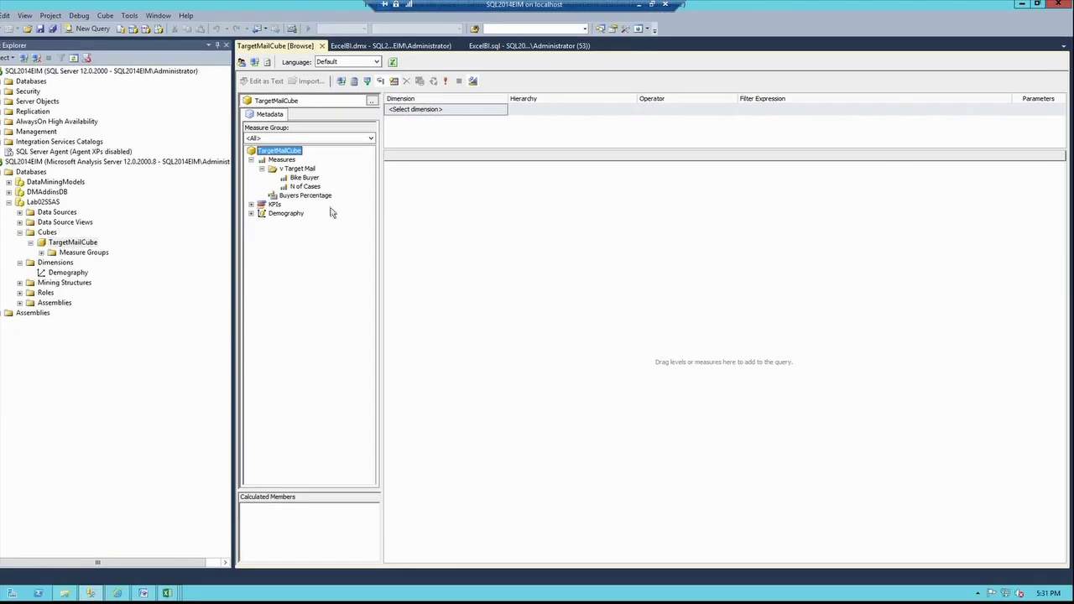
drag(322, 200, 456, 209)
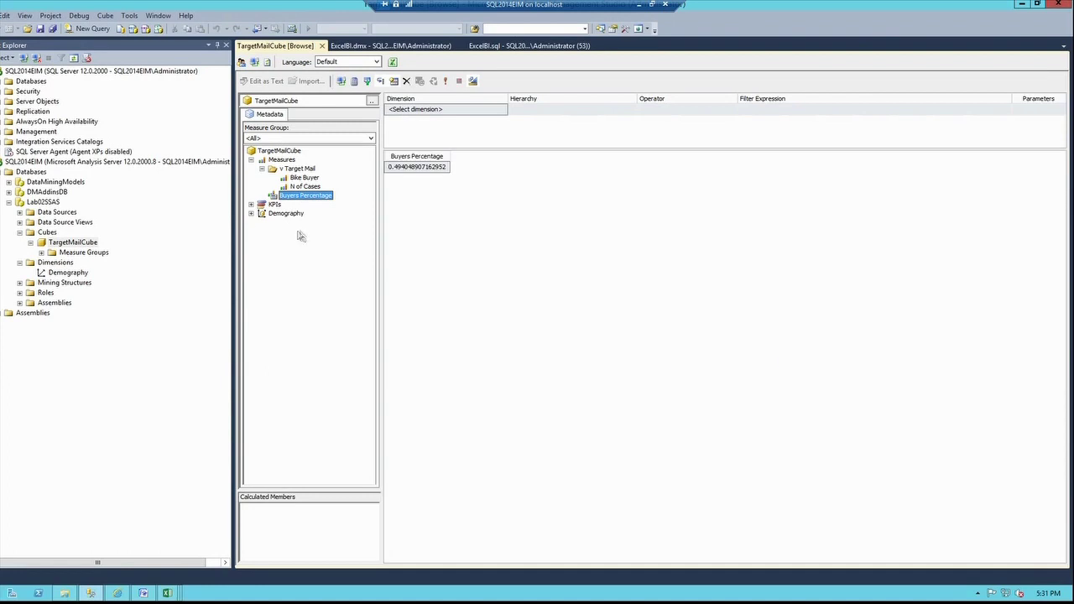
Break down Buyers Percentage by the Demography dimension's Age attribute and close the cube browser.
click(251, 214)
drag(286, 222, 412, 204)
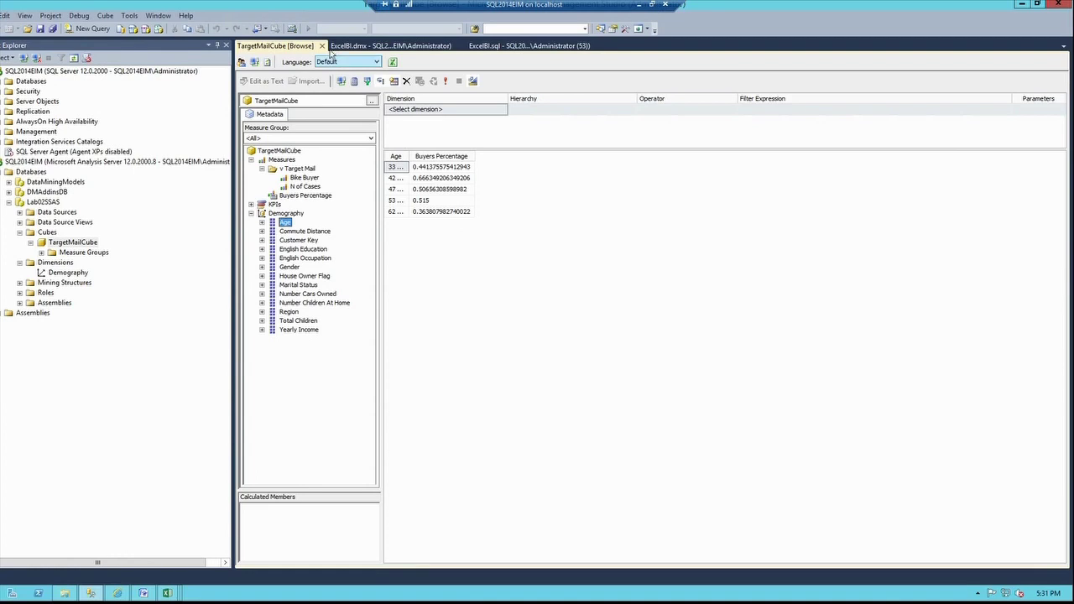
click(322, 47)
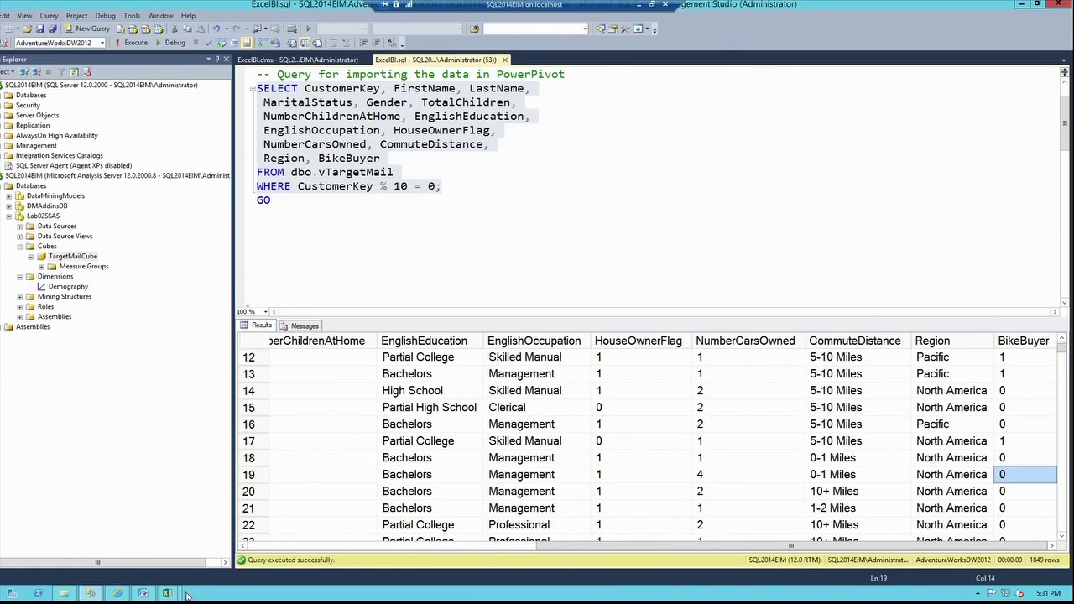
Switch to the TMCubeAnalysis.xlsx workbook in Excel and remove Region from the PivotTable.
mouse_move(168, 594)
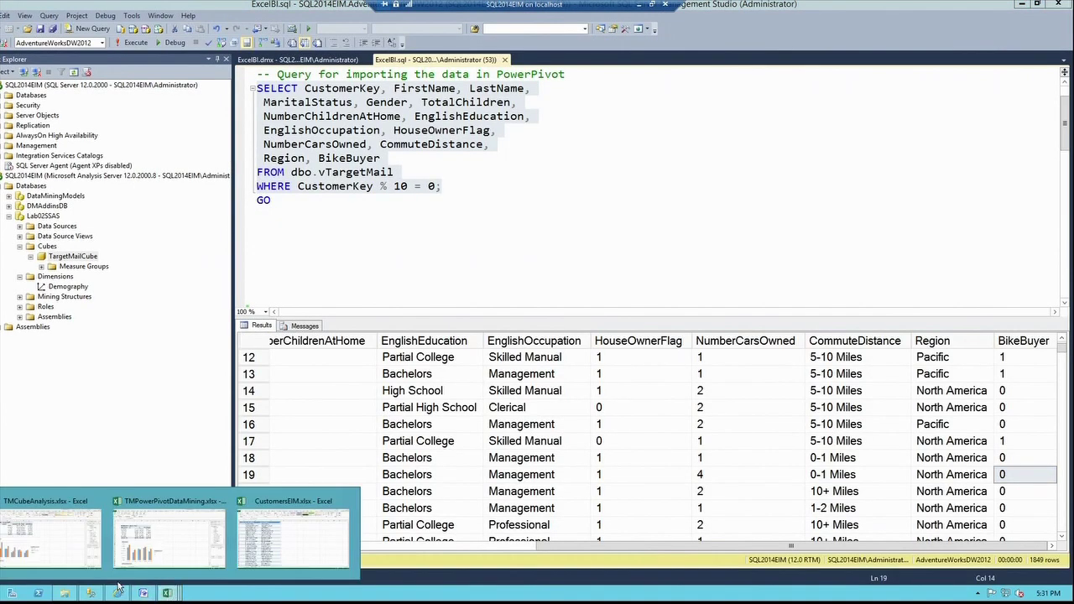
click(51, 533)
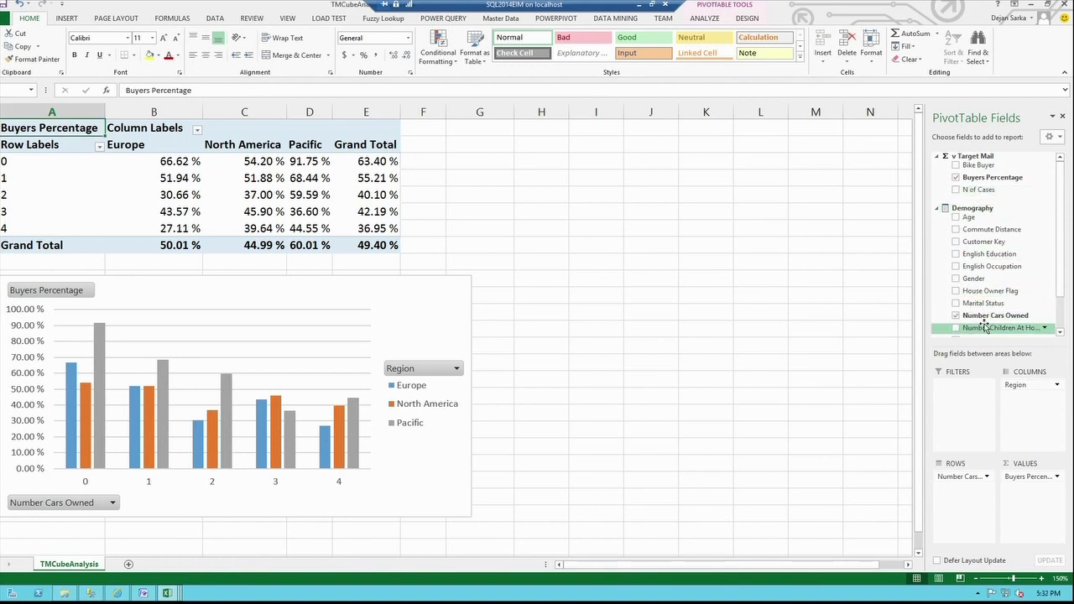
drag(1060, 303, 1060, 331)
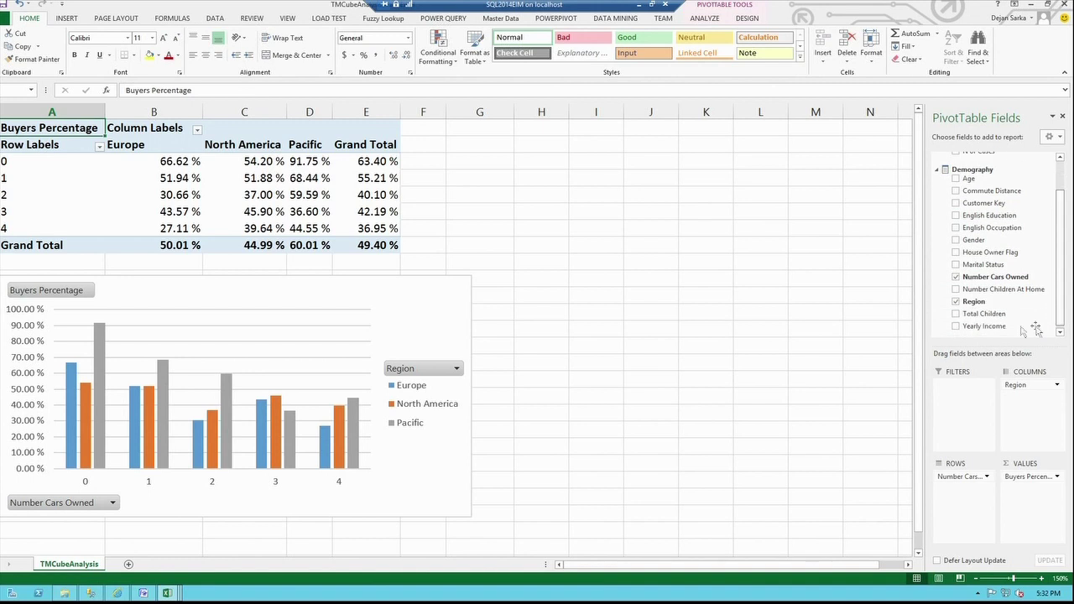
click(958, 303)
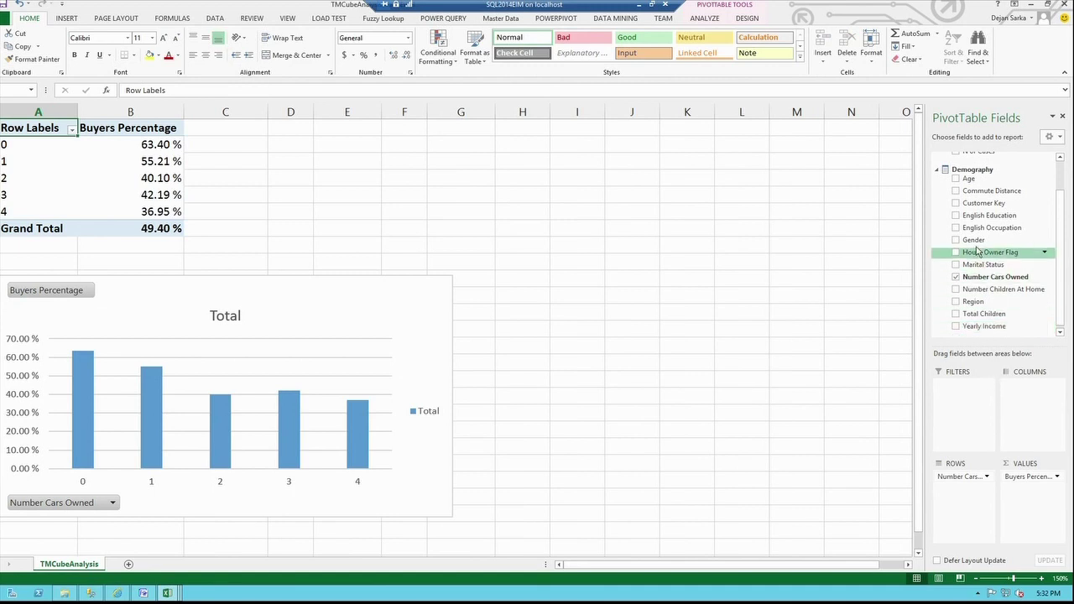
Nest Gender under Number Cars Owned in the PivotTable rows and add Marital Status to the columns.
drag(974, 241, 1025, 403)
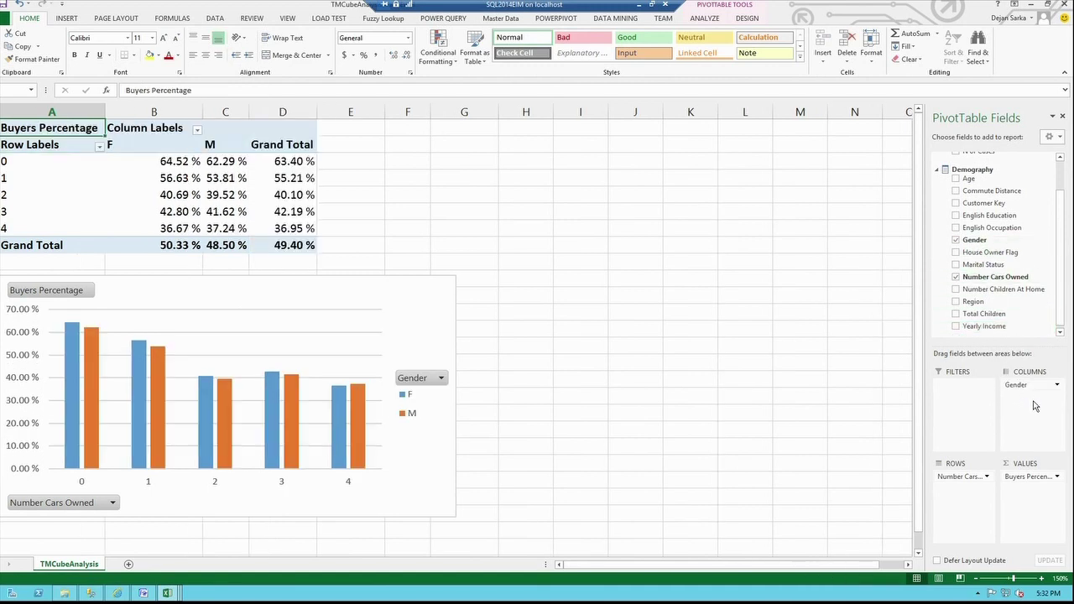
drag(1016, 384, 975, 504)
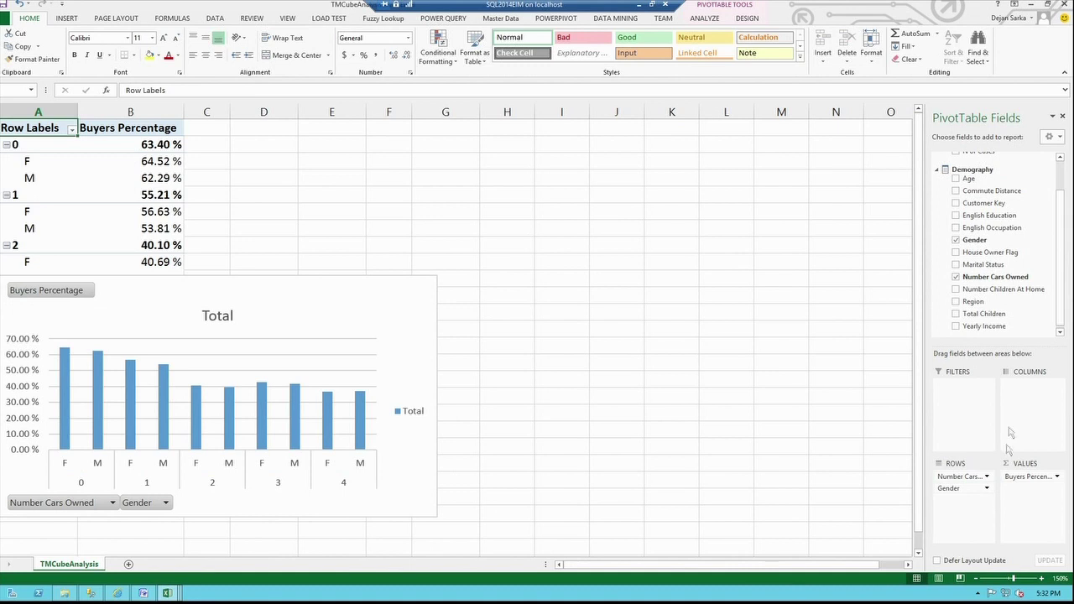
drag(978, 265, 1036, 395)
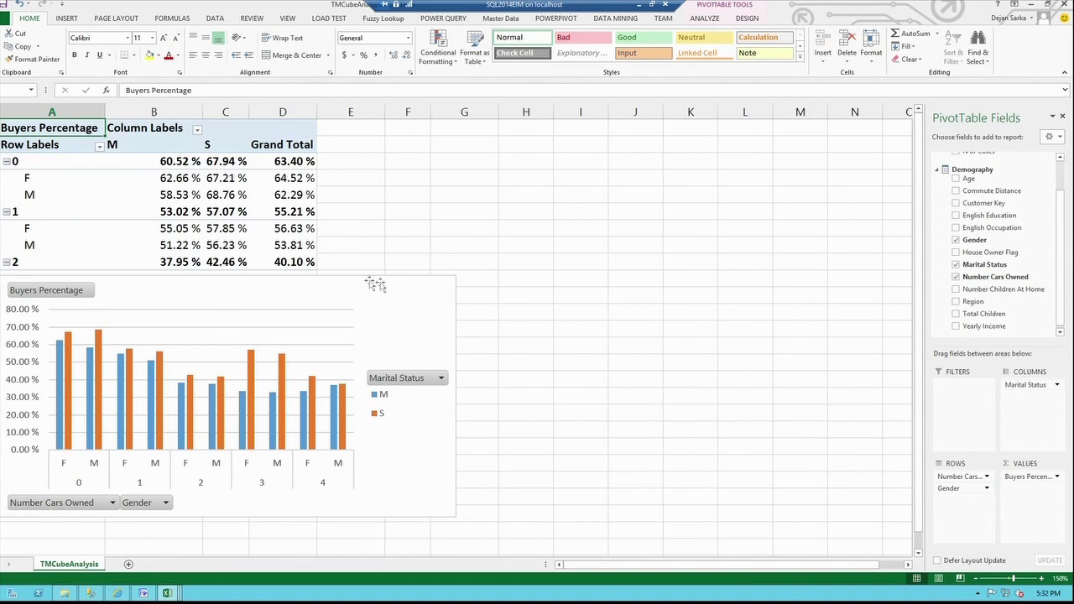
click(174, 180)
click(175, 195)
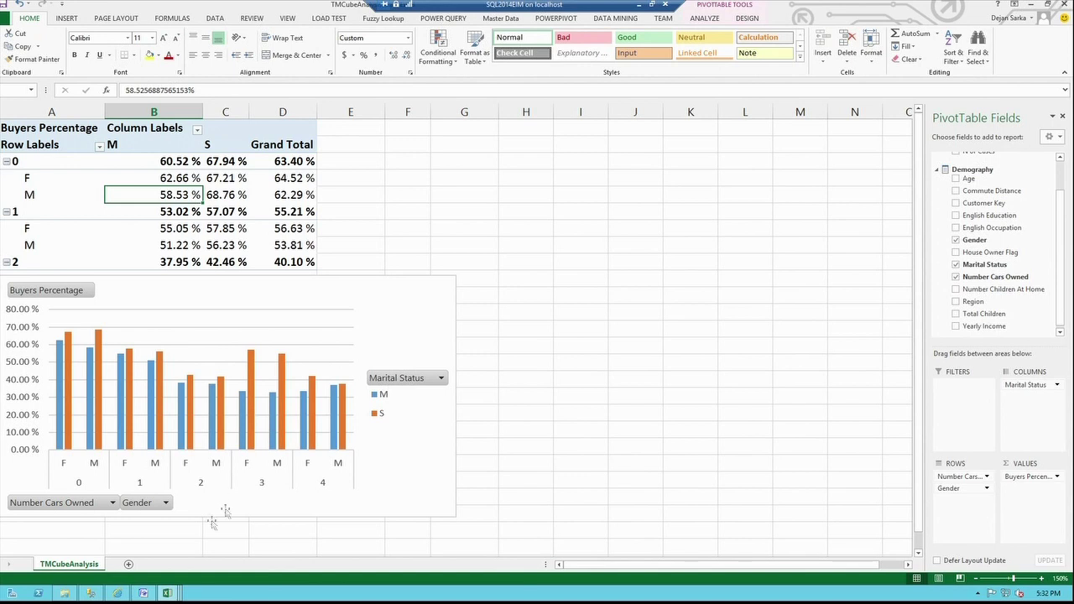
Switch to the TMPowerPivotDataMining workbook, view its PowerPivot data and return to the PowerPivotAnalysis sheet.
click(167, 595)
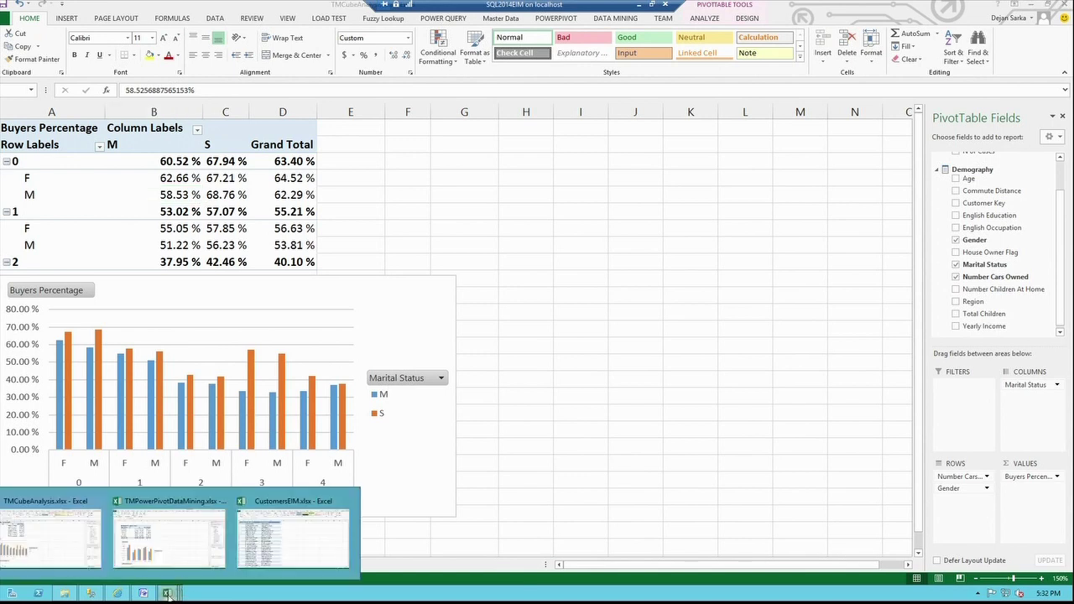
click(186, 556)
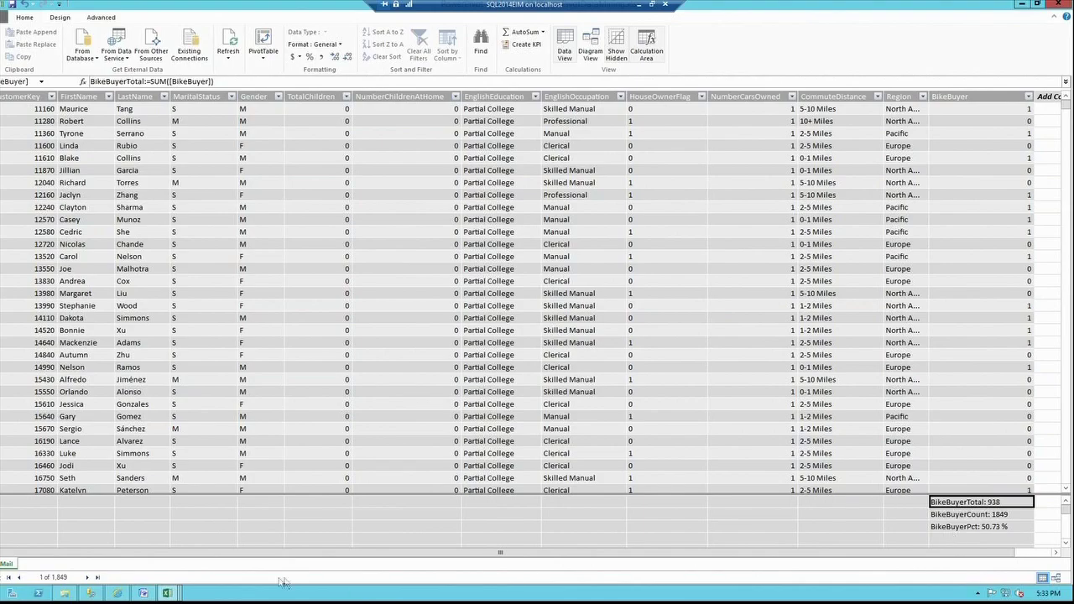
mouse_move(168, 594)
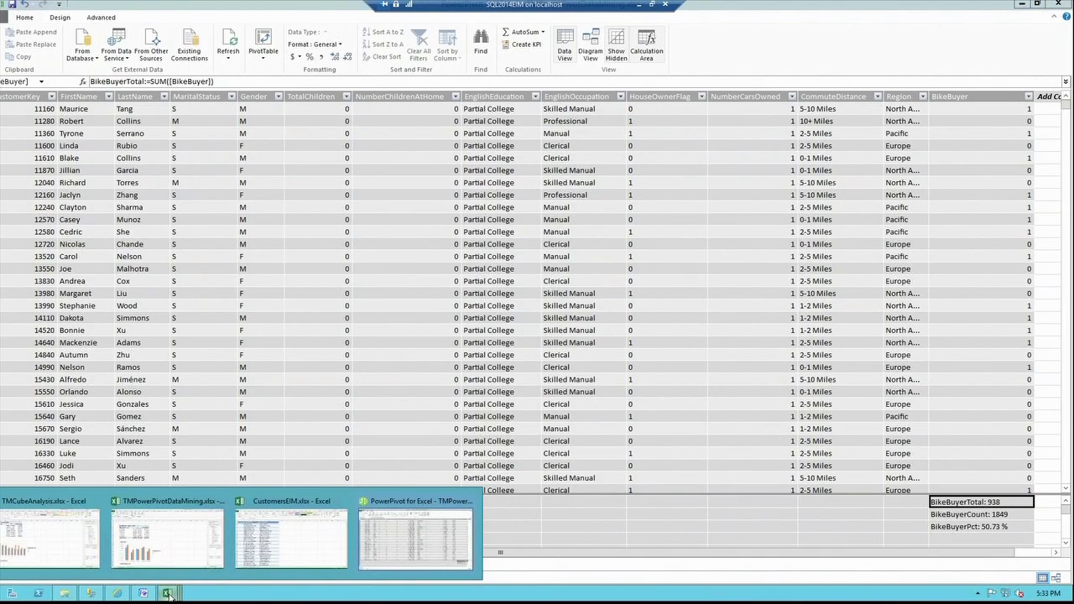
click(192, 547)
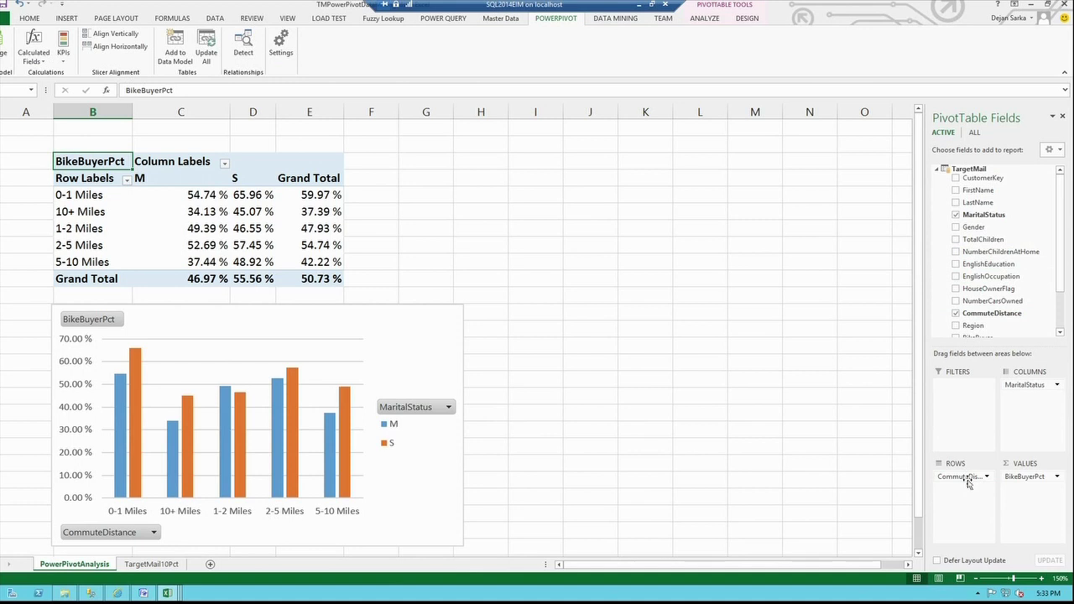
Replace MaritalStatus and CommuteDistance in the PivotTable with Region as columns and EnglishOccupation as rows.
drag(1024, 386, 991, 290)
drag(965, 477, 986, 277)
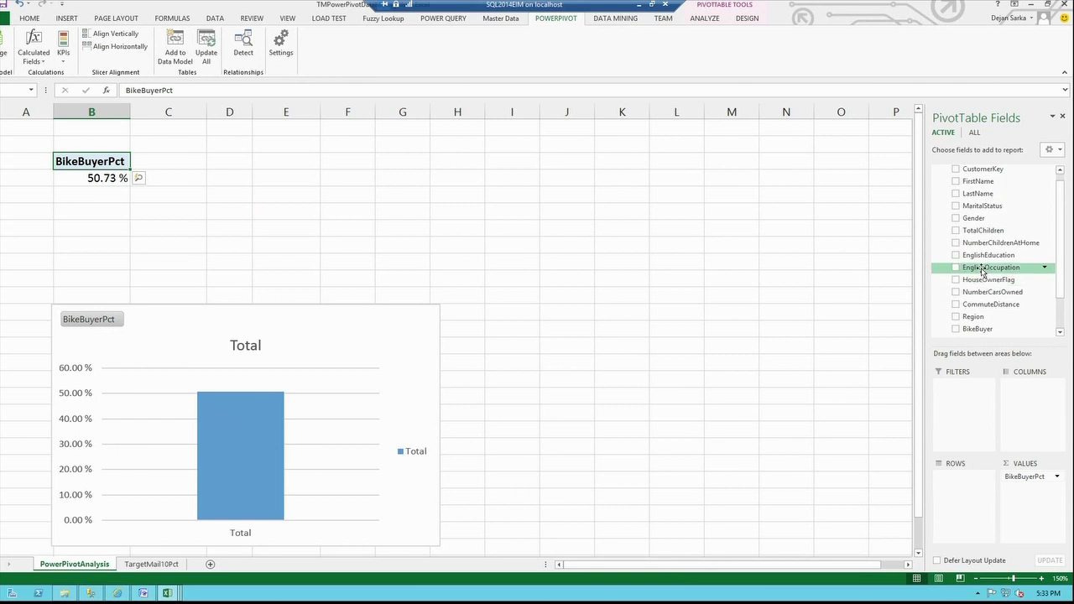
drag(973, 307, 1020, 416)
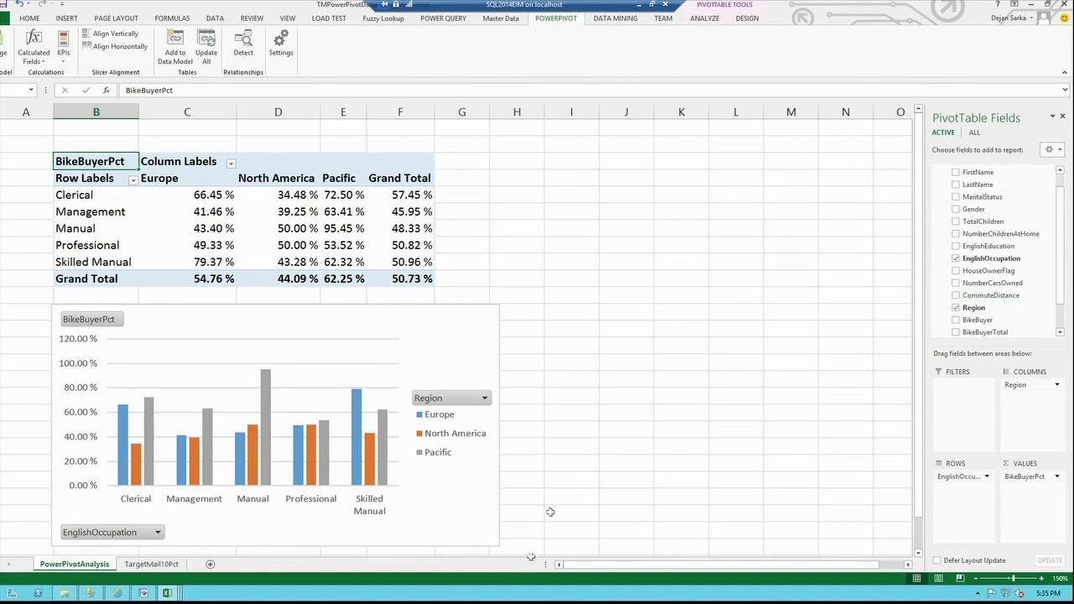
Show the customer table on the TargetMail10Pct sheet.
click(167, 593)
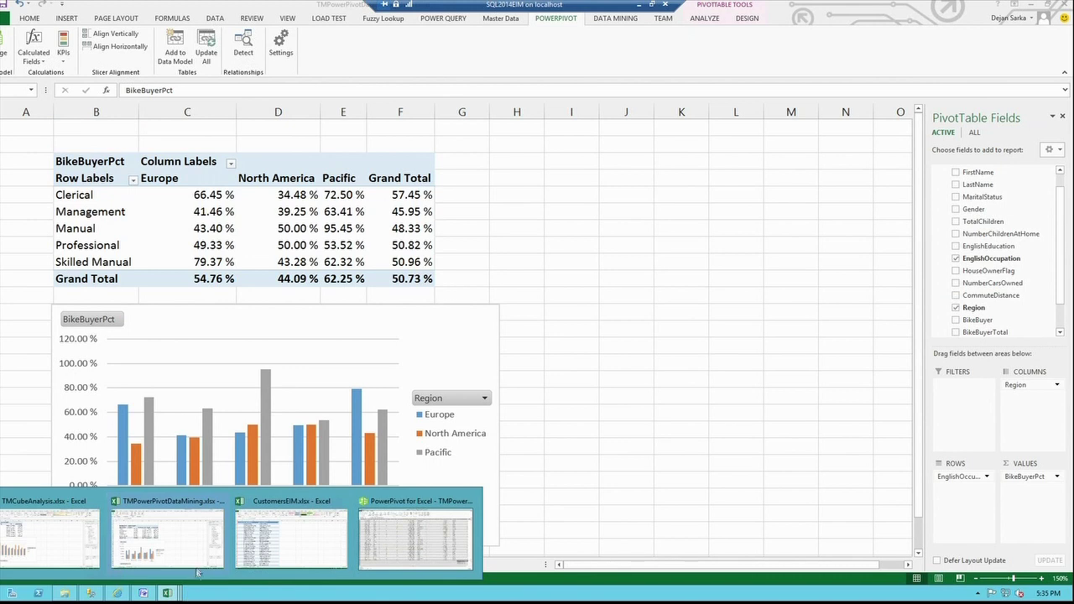
click(164, 590)
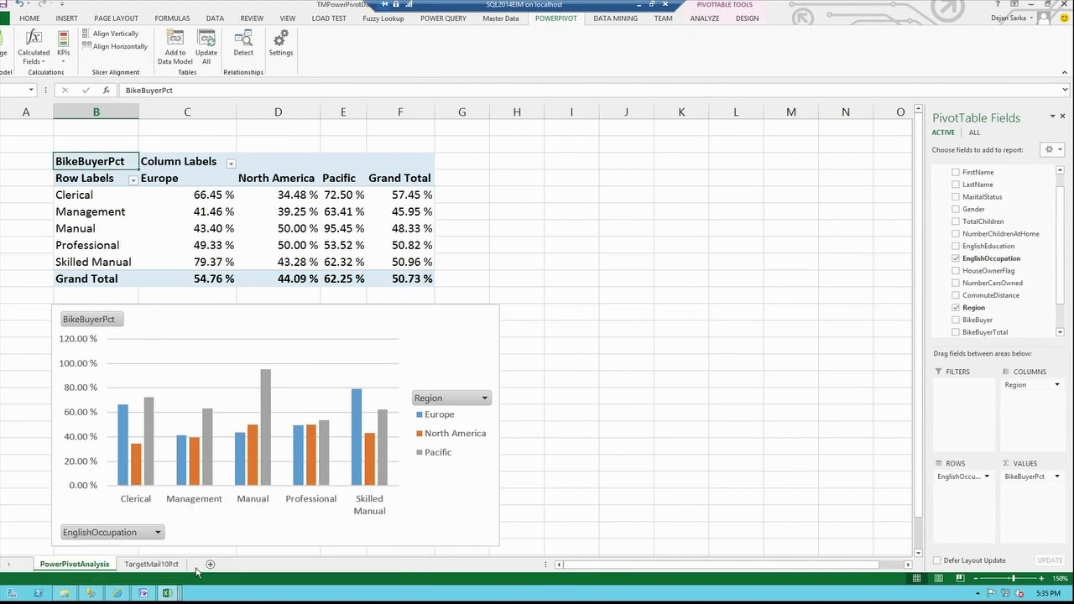
click(151, 564)
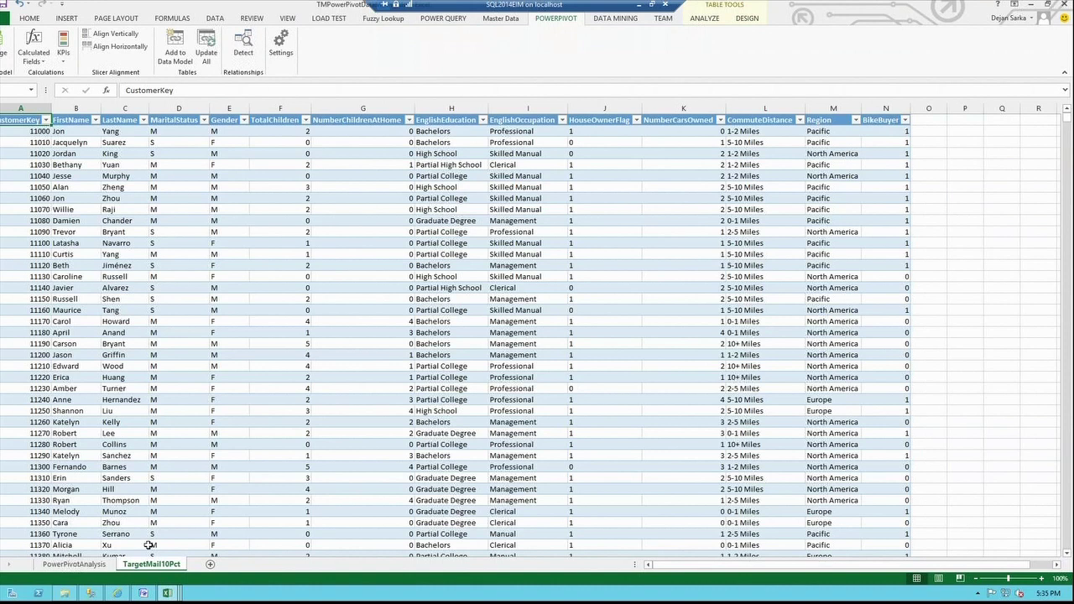
Check the current Analysis Services connection of the Data Mining add-in and close the connections dialog.
click(600, 20)
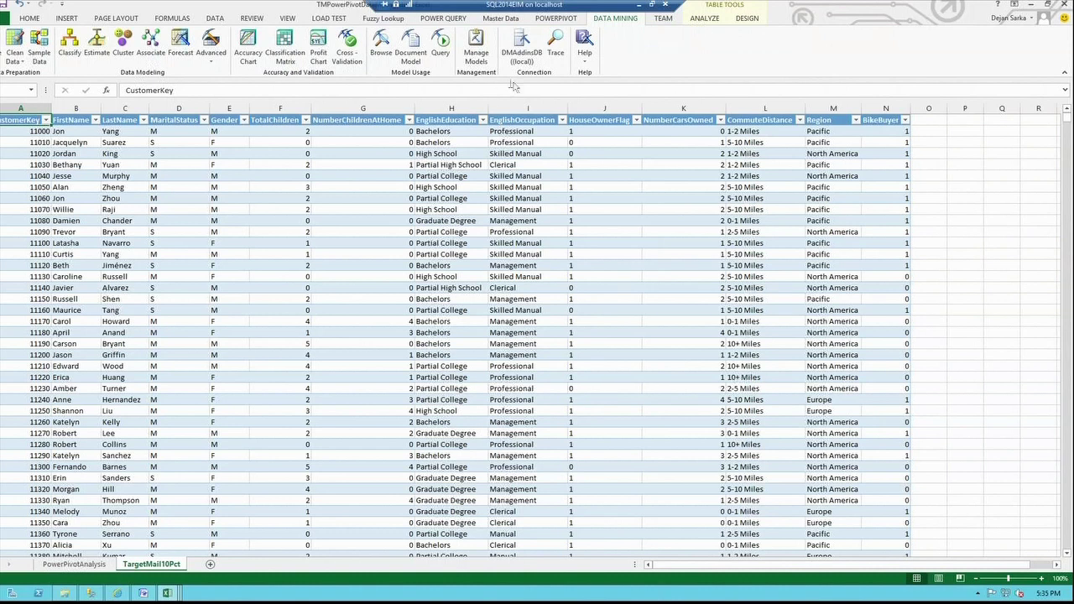
click(524, 57)
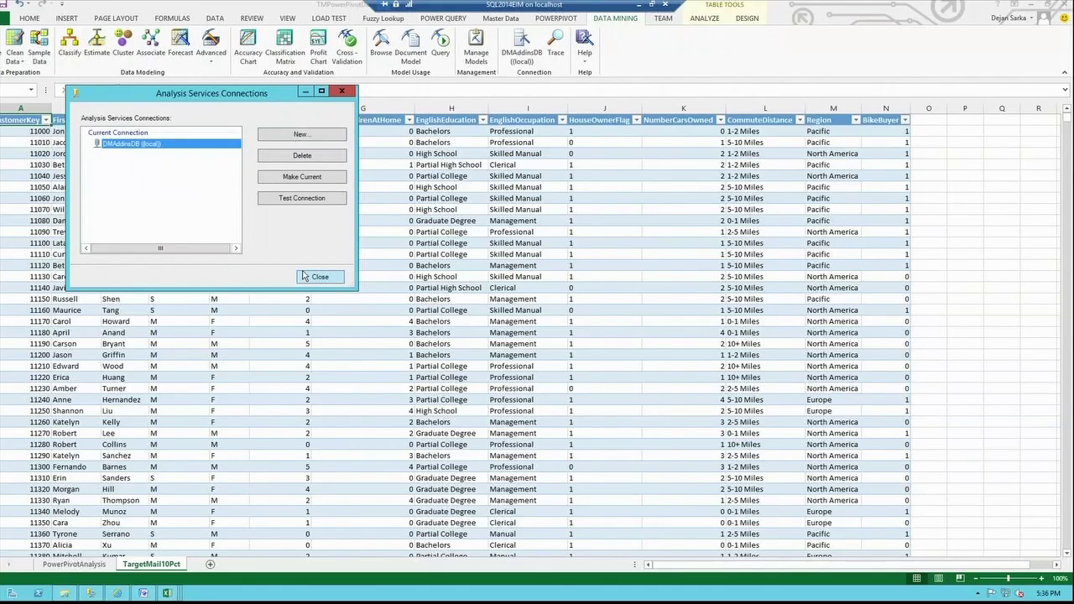
click(311, 277)
Switch to SQL Server Management Studio, collapse Lab02SSAS and inspect the Mining Structures folder of DMAddinsDB.
click(91, 593)
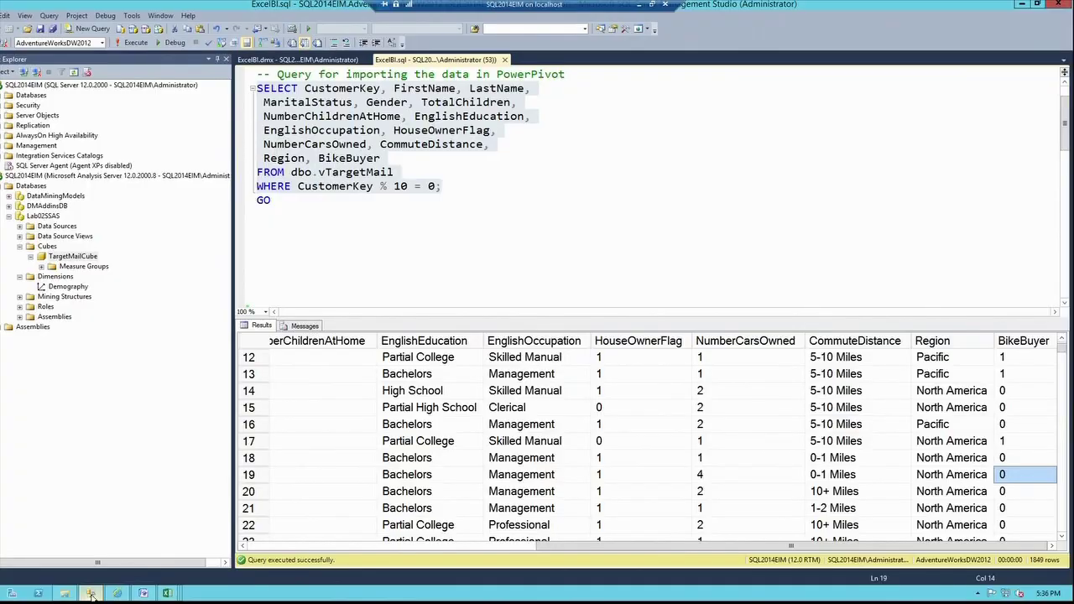
click(10, 222)
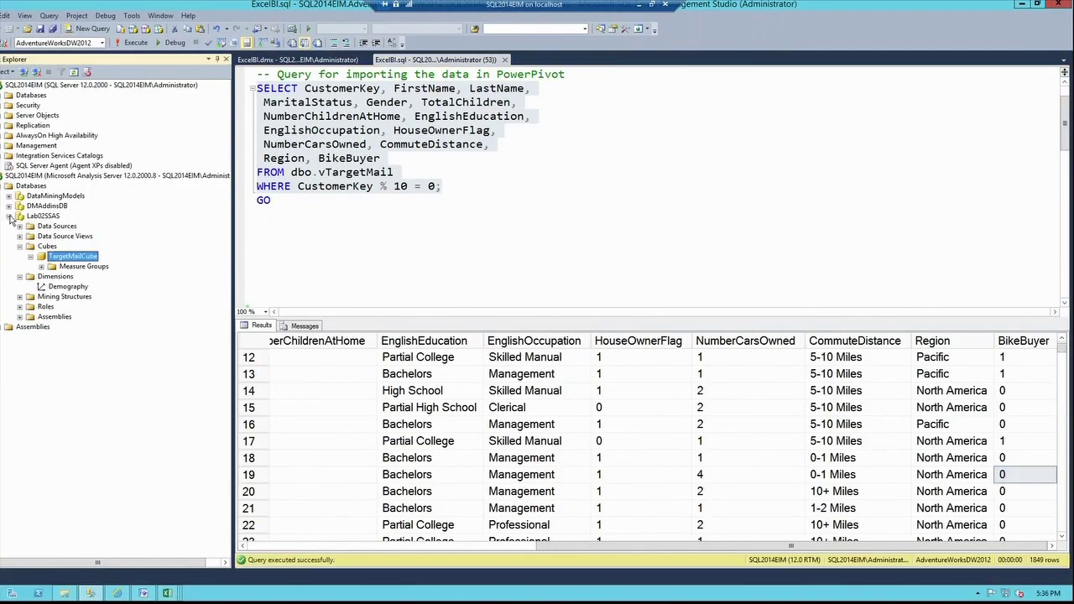
click(9, 215)
click(8, 206)
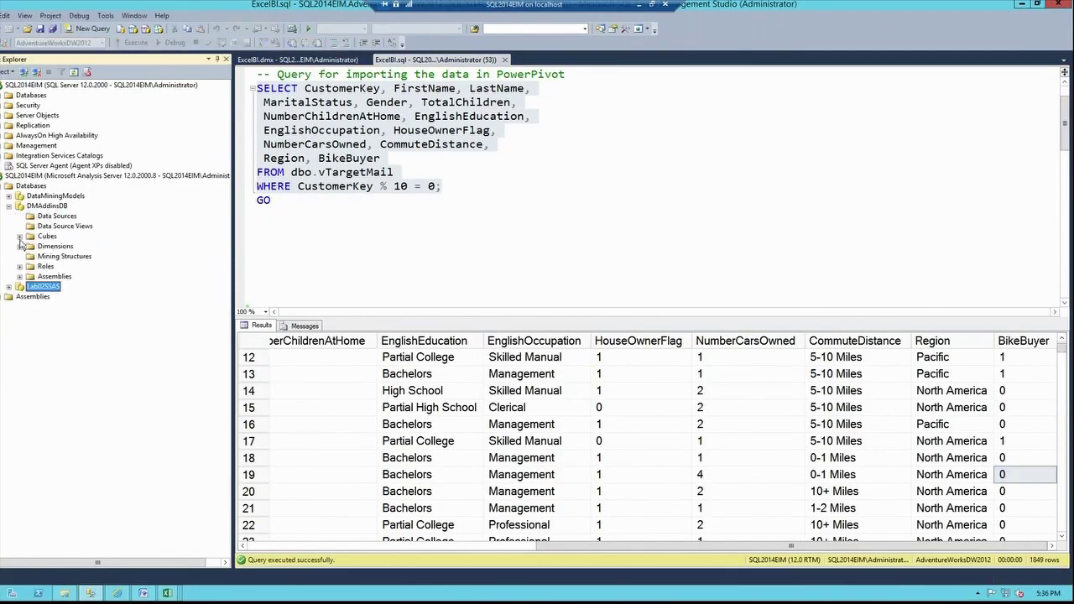
click(44, 257)
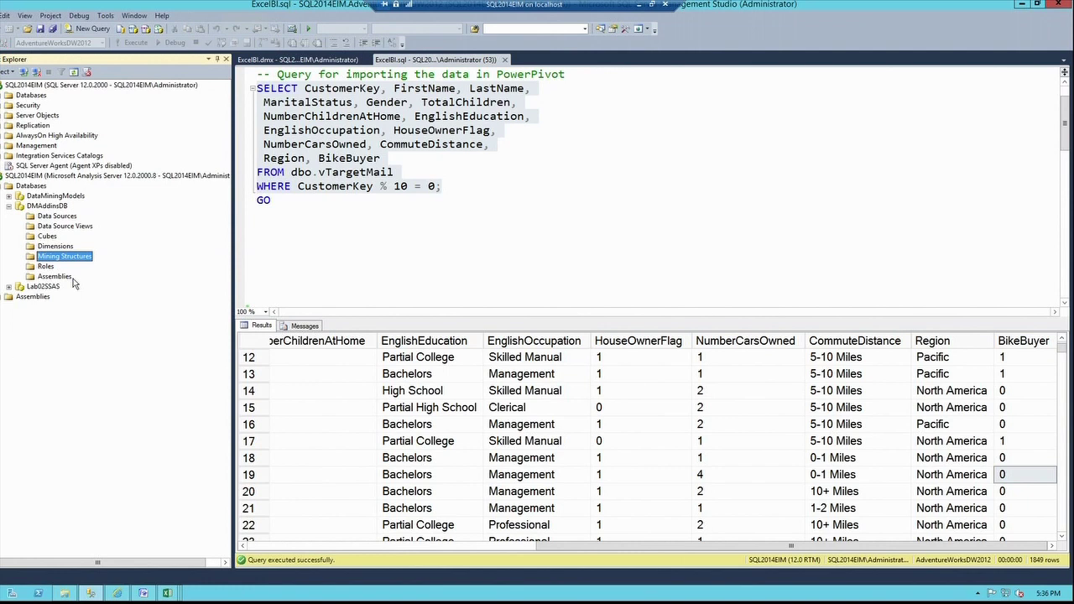
Switch to the TMPowerPivotDataMining workbook and start the Classify Wizard with the TargetMail10Pct table as source data.
click(168, 593)
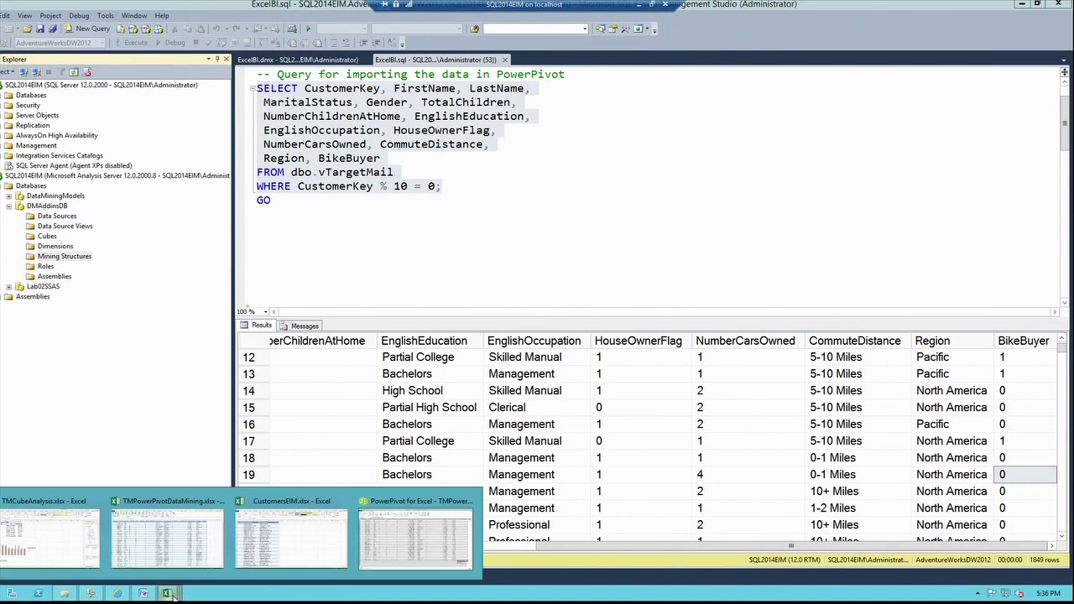
click(174, 567)
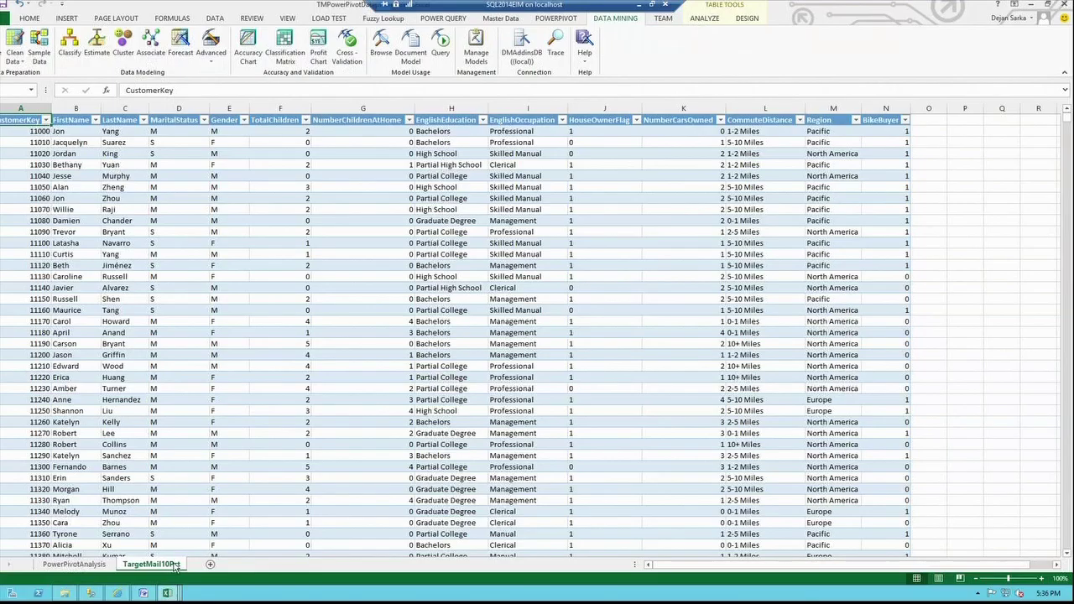
click(71, 47)
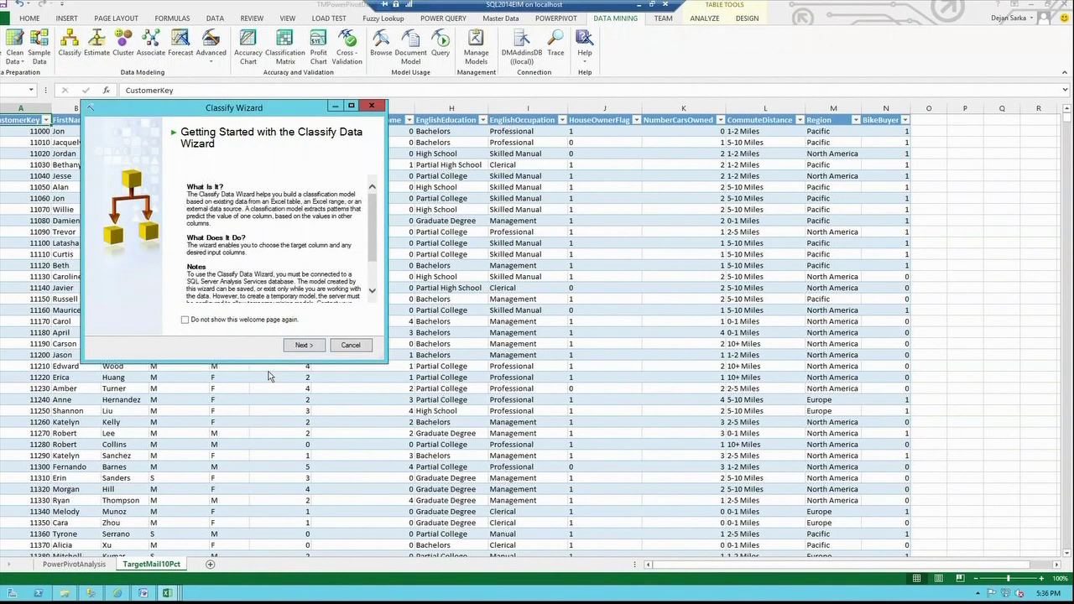
click(305, 348)
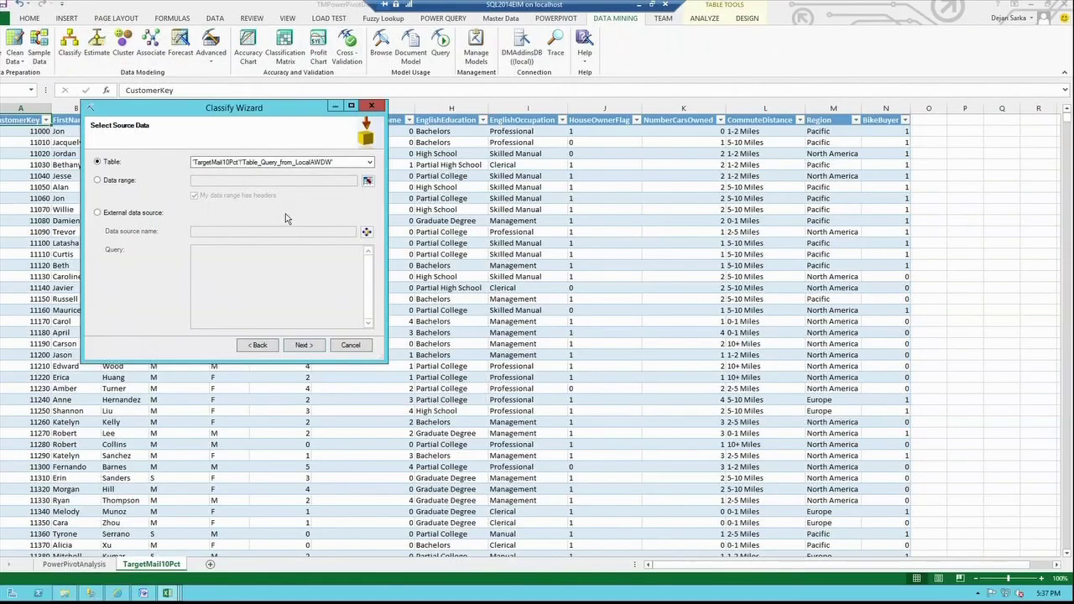
click(304, 345)
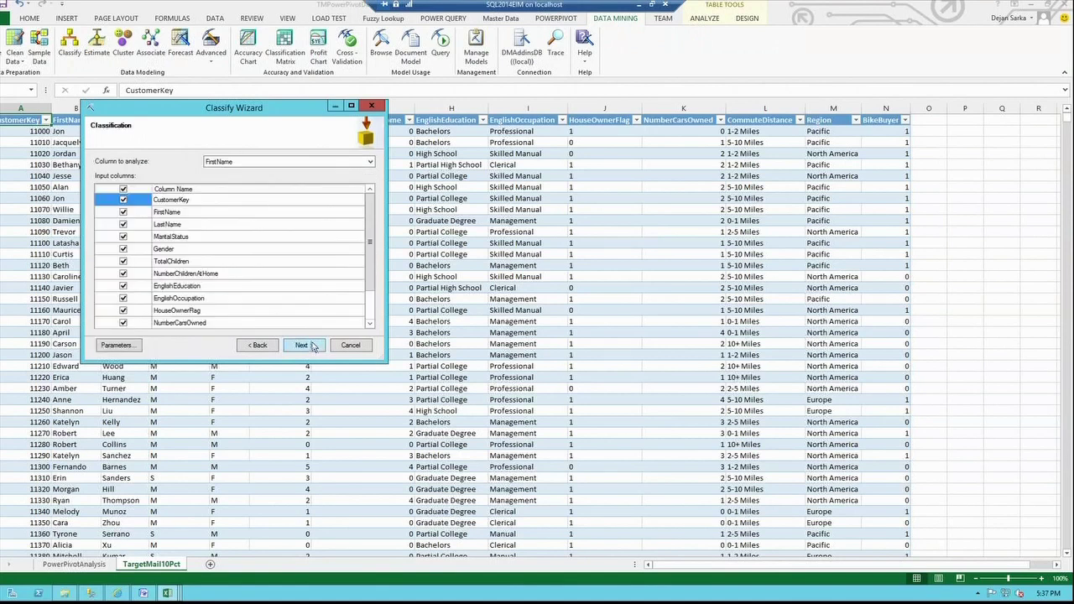
Enlarge the wizard, choose BikeBuyer as the column to analyze and exclude FirstName and LastName from the input columns.
drag(387, 359, 437, 397)
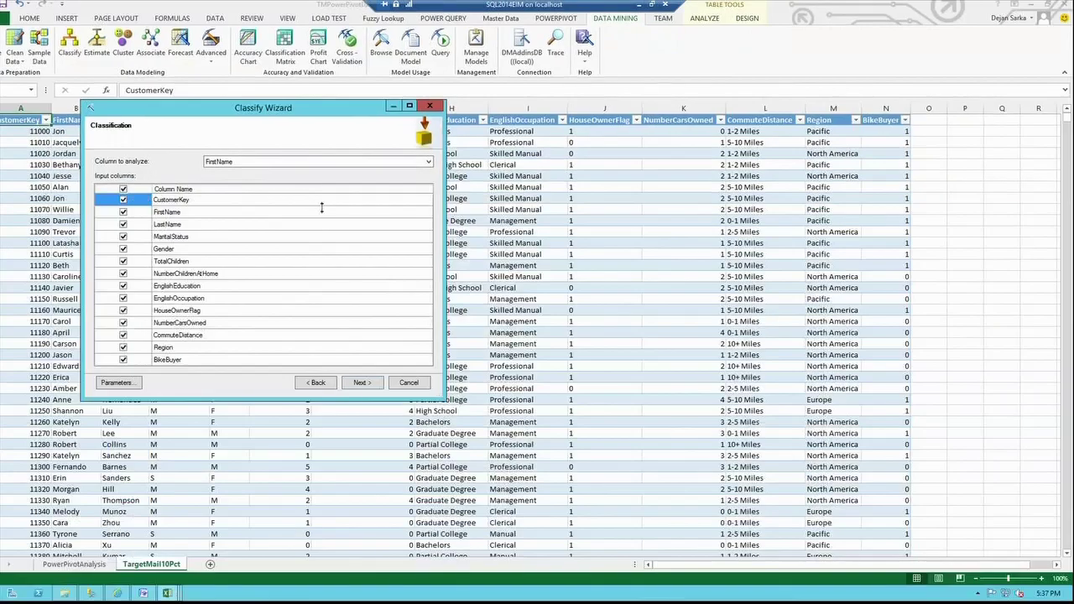
click(762, 217)
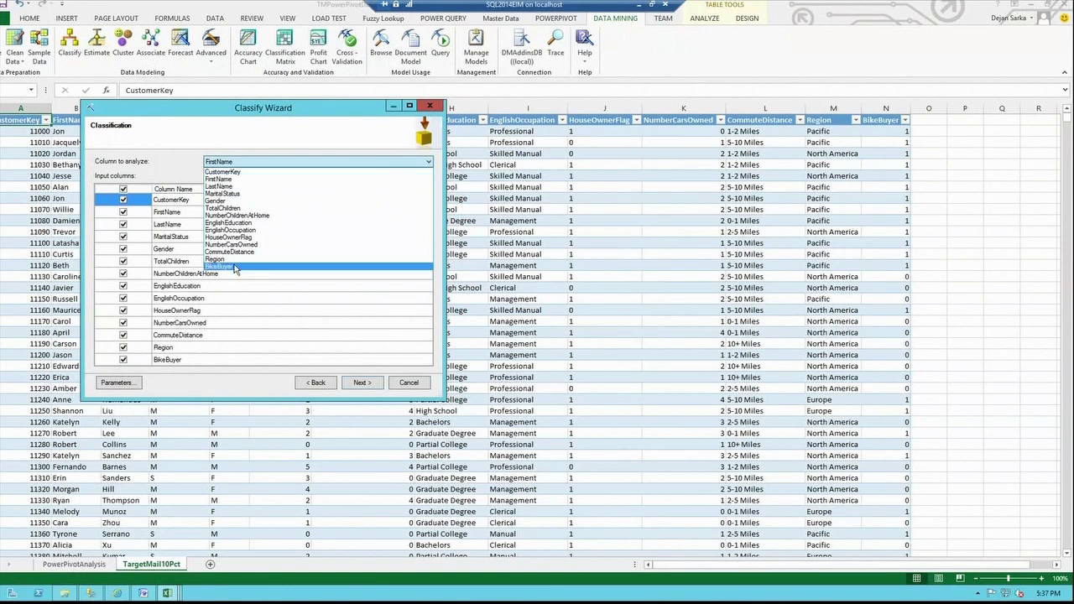
click(235, 266)
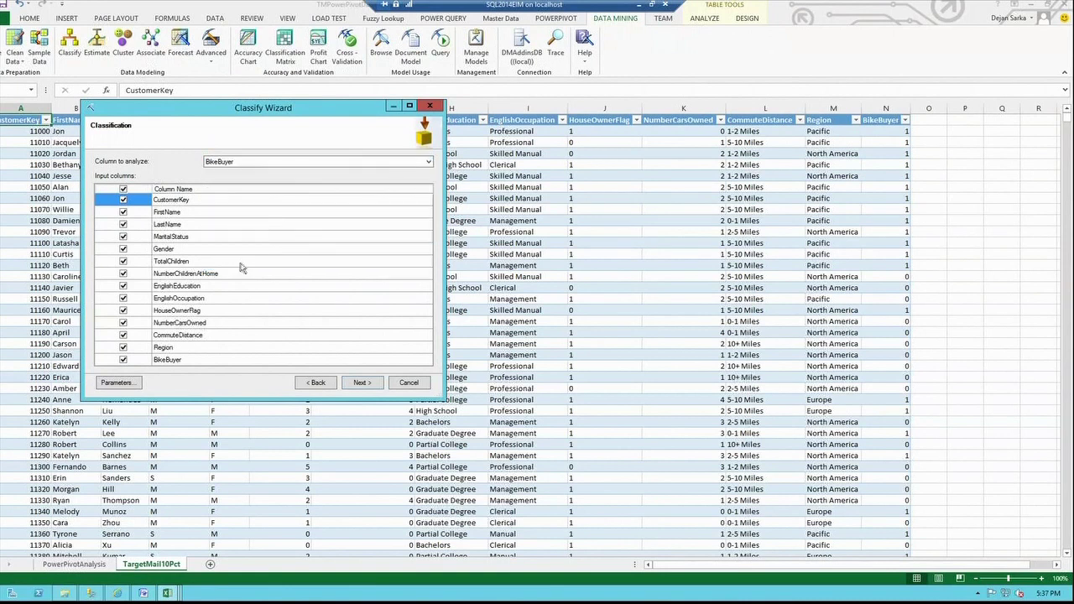
click(124, 224)
click(123, 213)
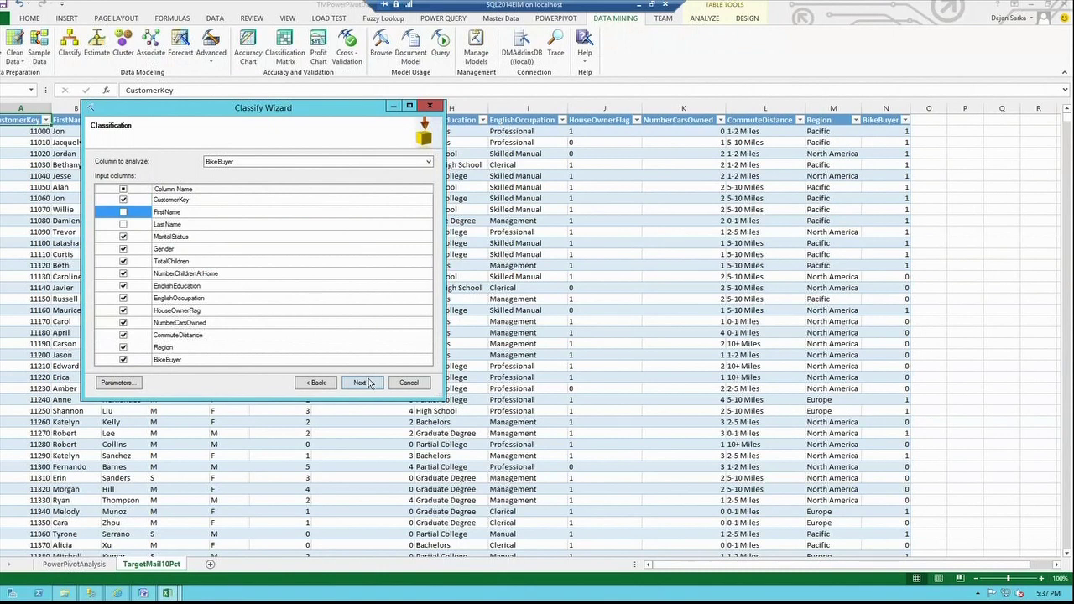
Check the Microsoft Decision Trees algorithm parameters without changing them and set the percentage of data for testing to 0.
click(117, 383)
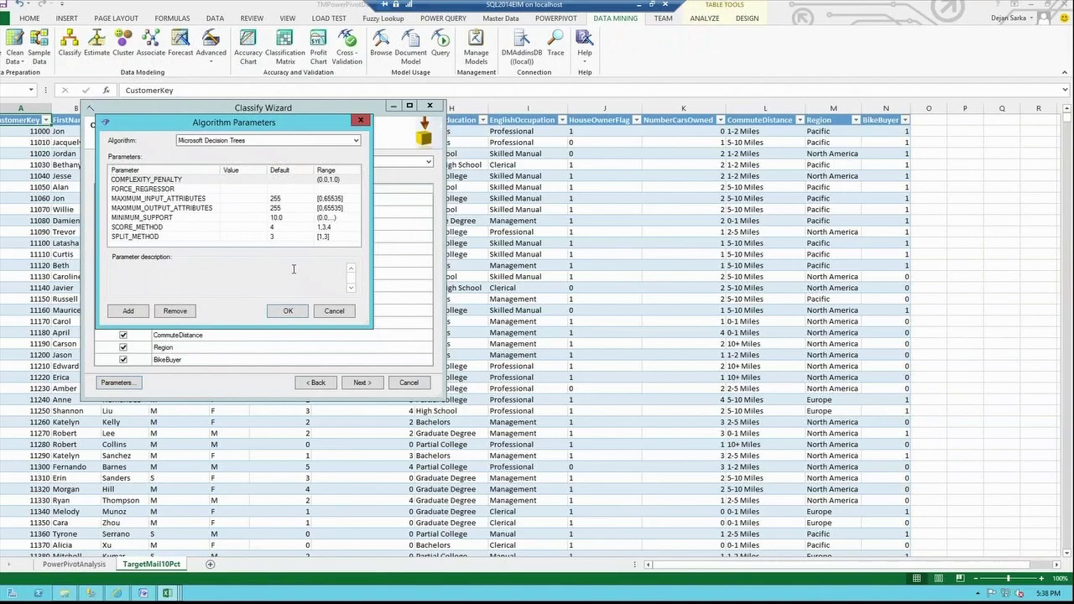
click(334, 311)
click(361, 383)
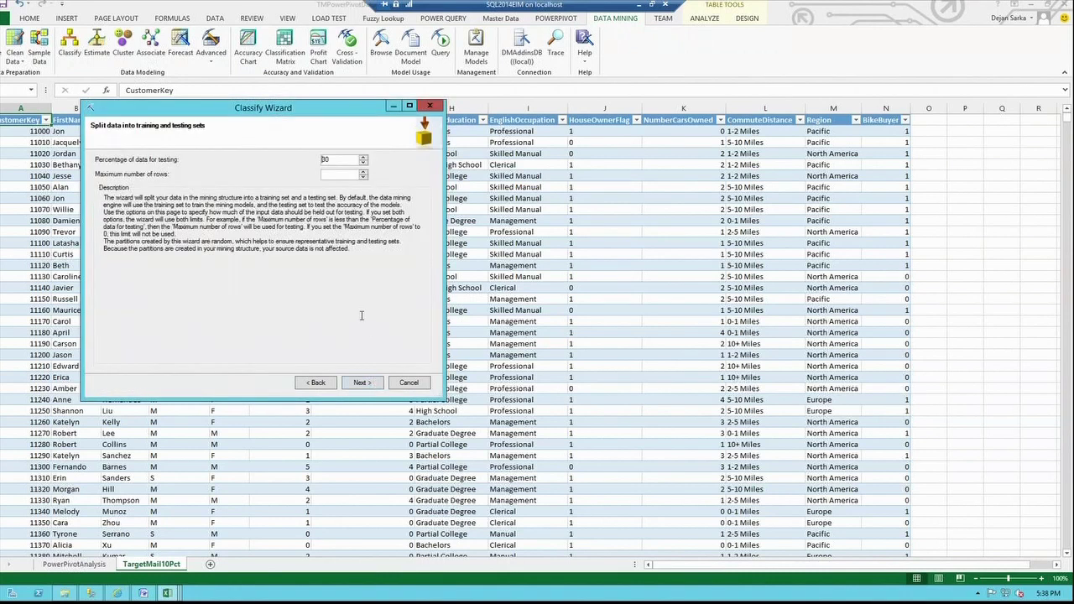
key(Delete)
click(376, 384)
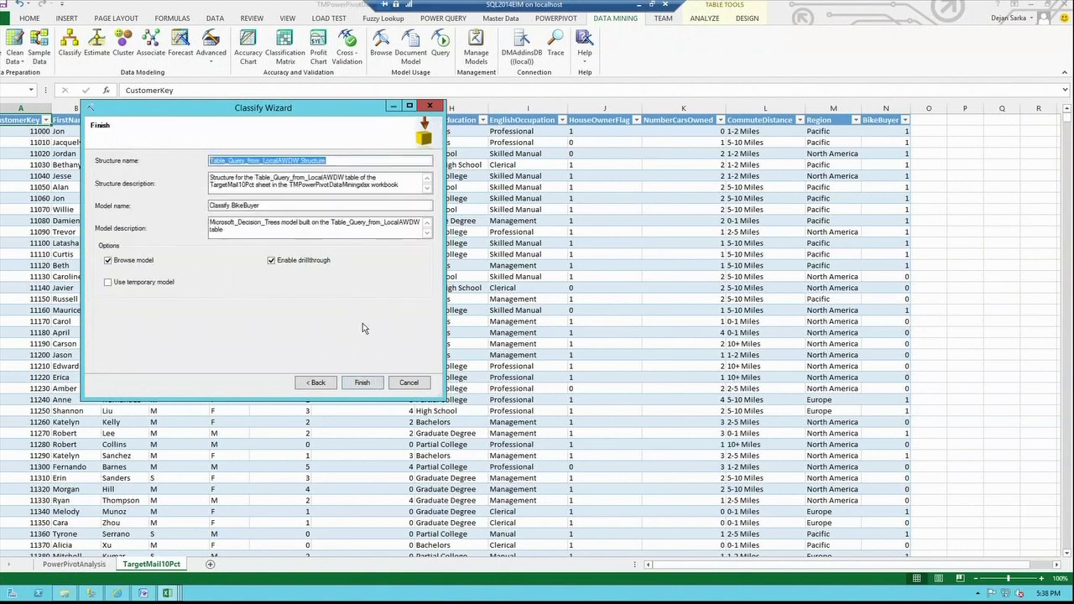
Name the mining structure TM and the model TMDT, and finish the wizard to build the model.
text(TM)
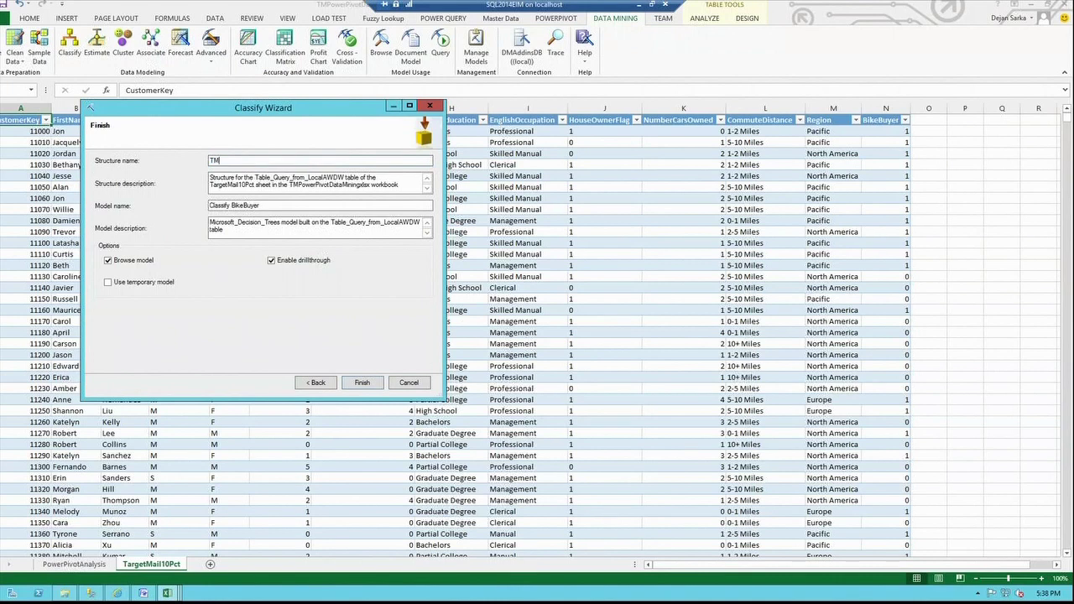
drag(273, 205, 166, 235)
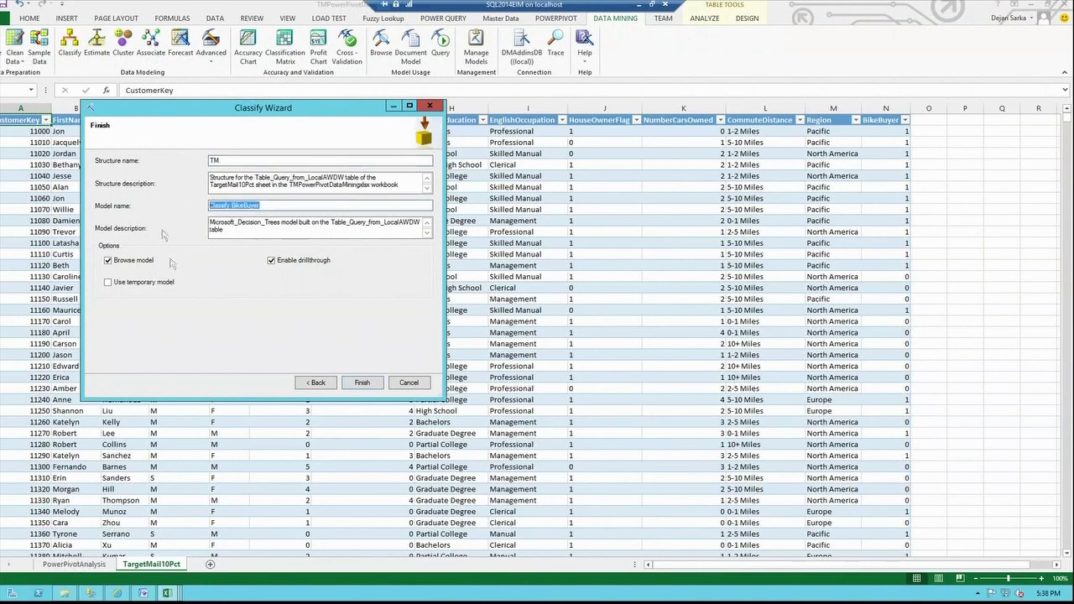
text(TMDT)
click(364, 383)
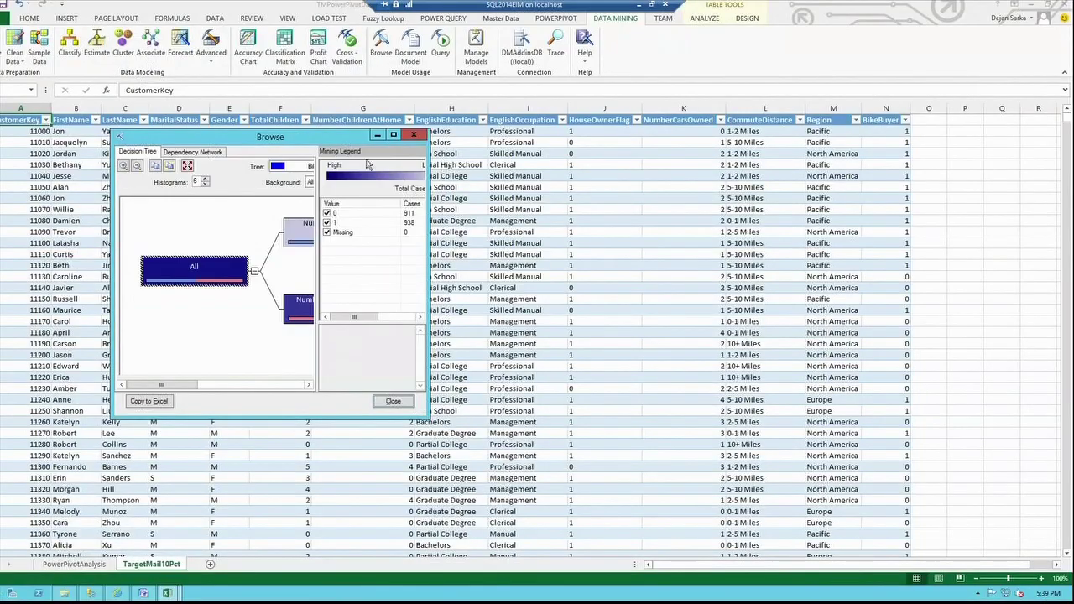
Maximize the model browser and set the decision tree's background shading to BikeBuyer value 1.
click(394, 134)
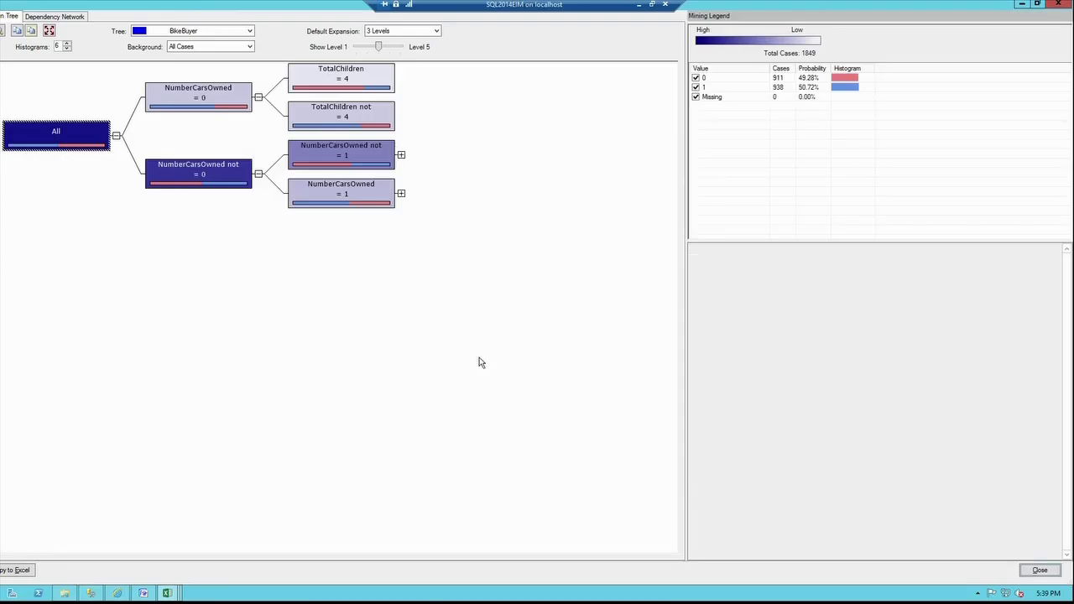
click(249, 48)
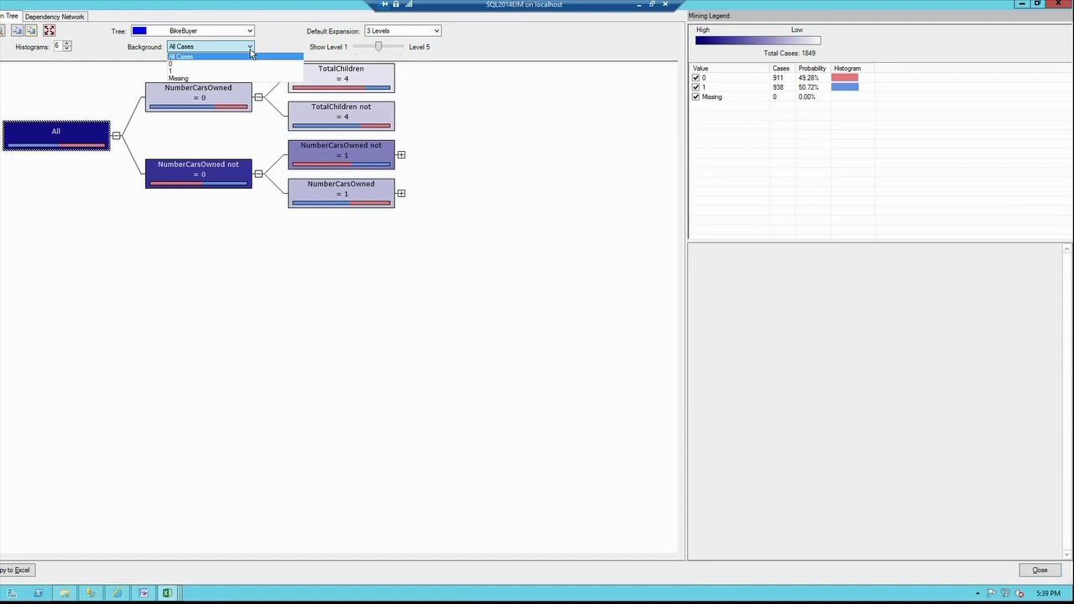
click(194, 72)
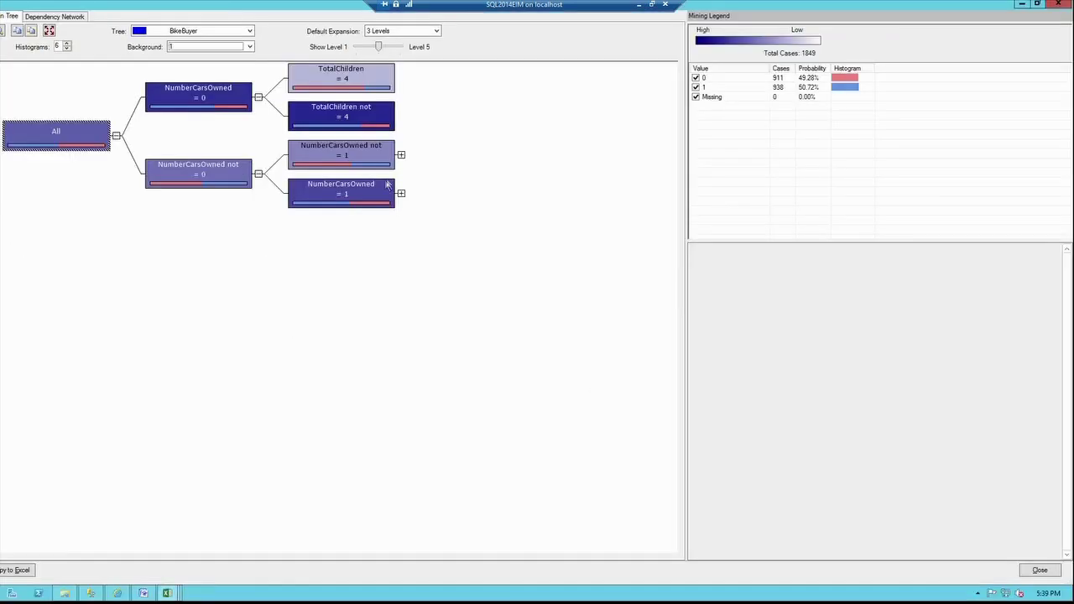
Expand the NumberCarsOwned not = 1 and Region = 'Pacific' nodes, widen the tree pane and inspect the TotalChildren not = 5 node.
click(826, 312)
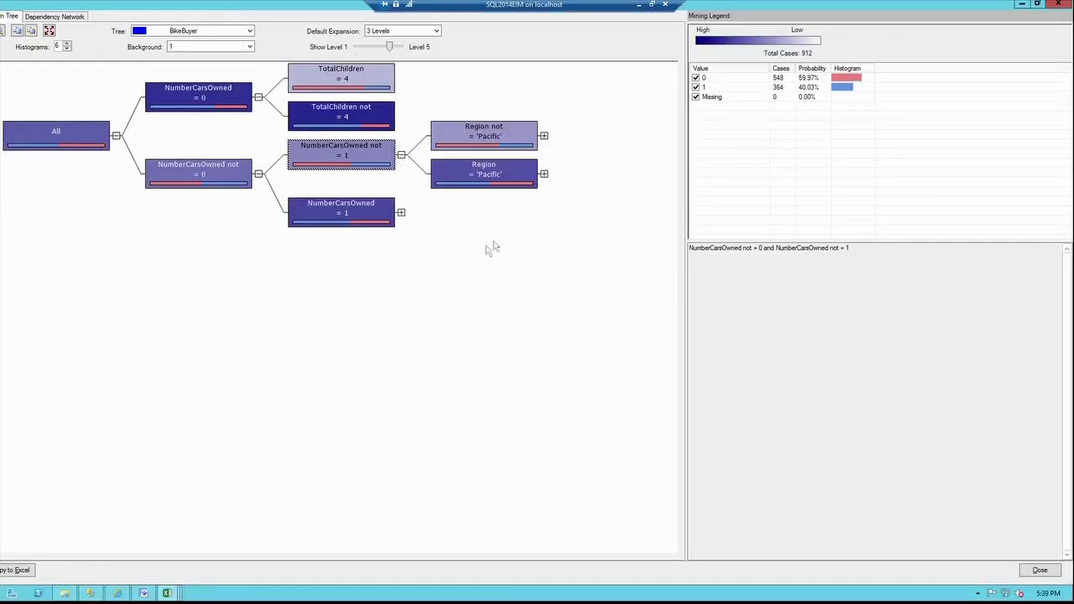
click(544, 175)
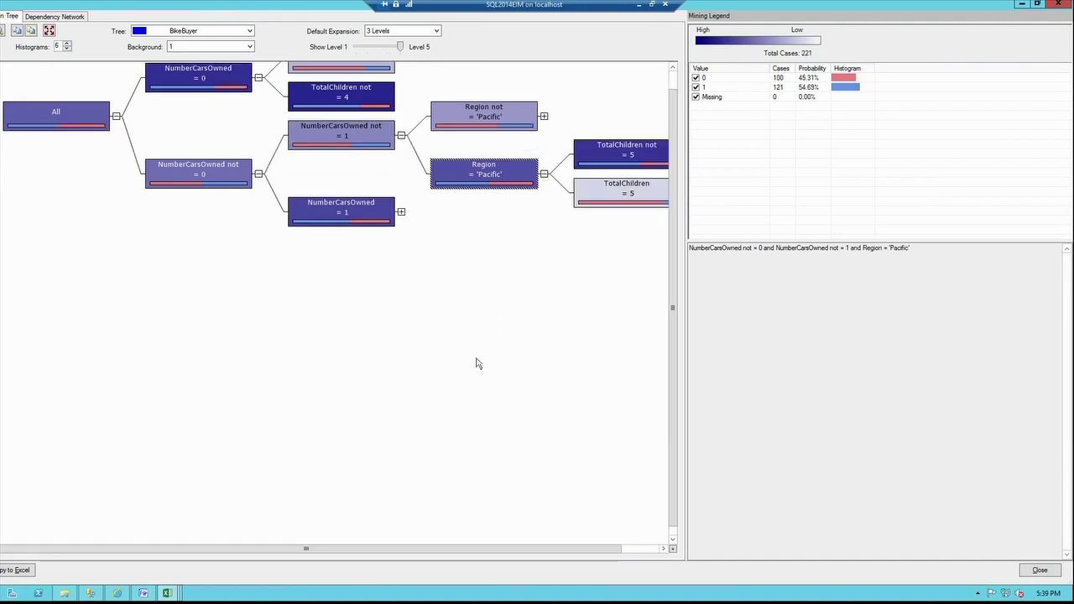
scroll(475, 362, up, 1)
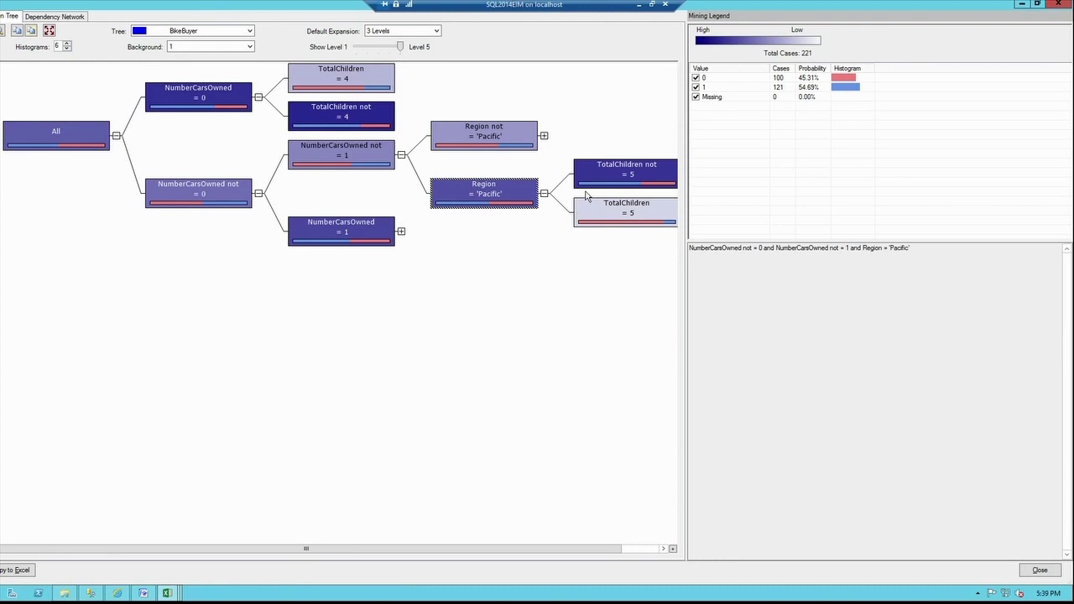
drag(697, 217, 786, 217)
click(641, 179)
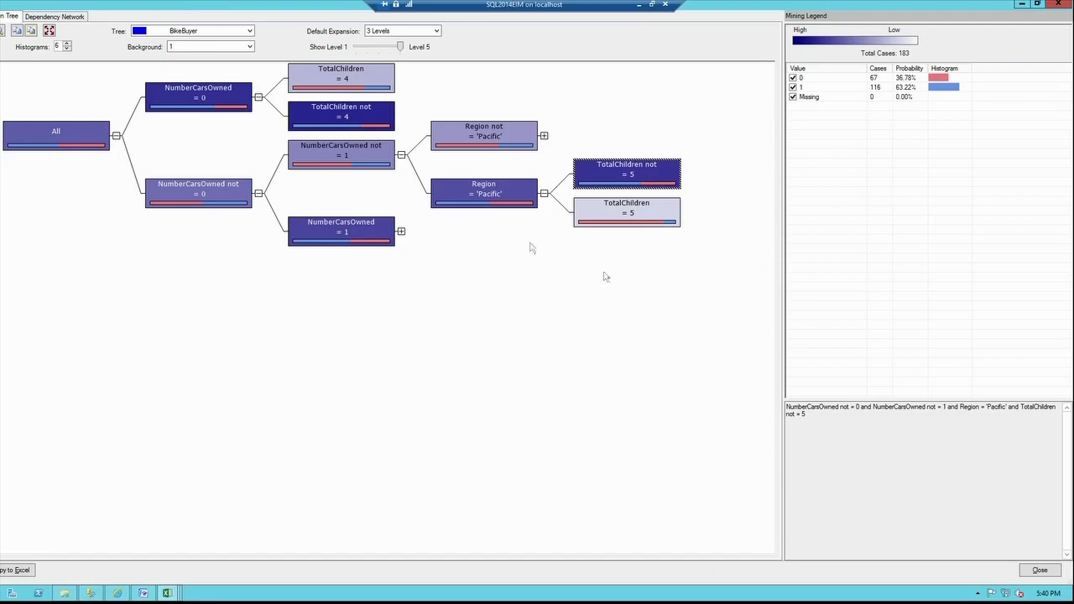
Expand the NumberCarsOwned = 1 node and inspect the legend for the CommuteDistance = '0-1 Miles' and TotalChildren = 5 nodes.
click(401, 231)
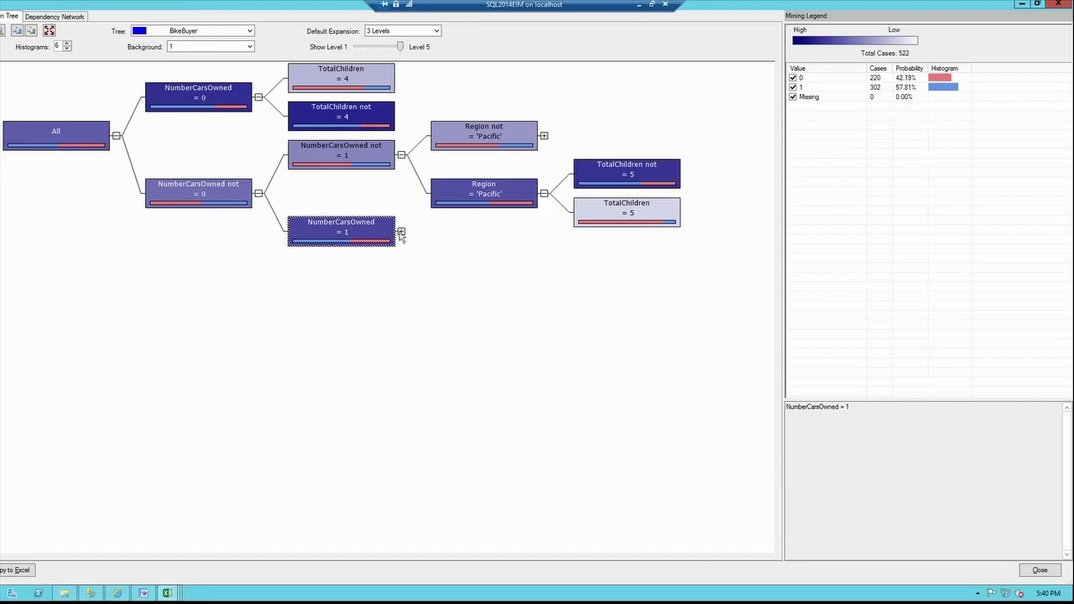
click(498, 220)
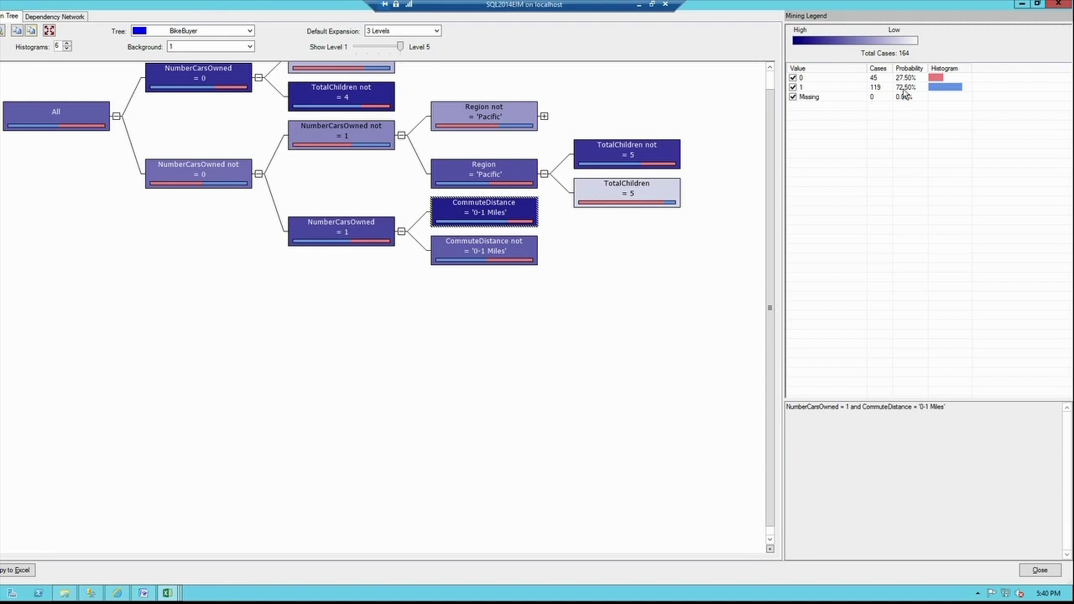
click(663, 198)
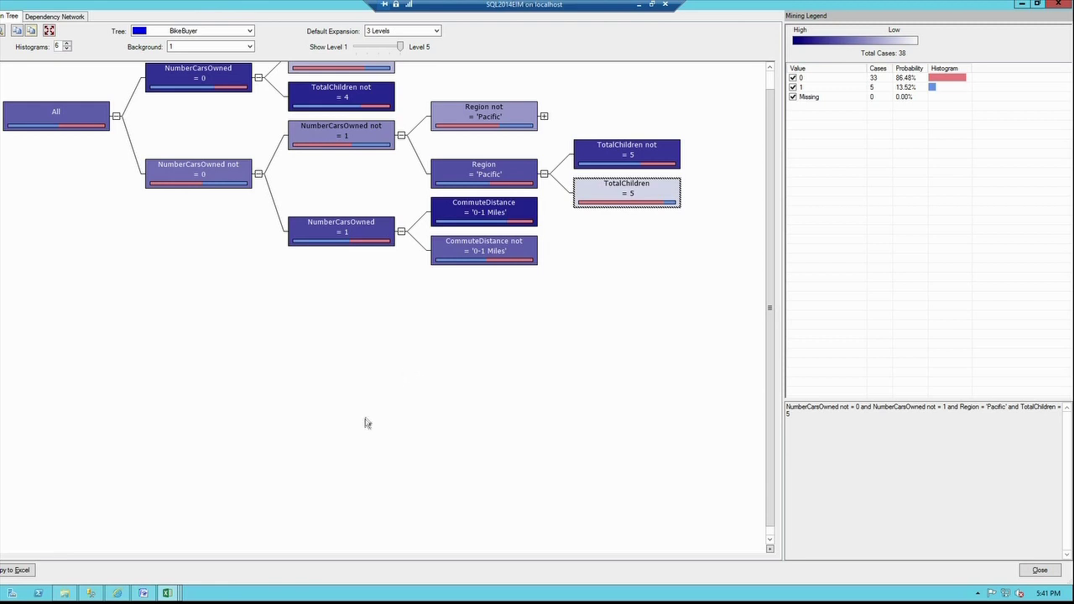
Switch to SQL Server Management Studio, refresh the Mining Structures of DMAddinsDB and expand the TM structure down to its mining models.
click(93, 593)
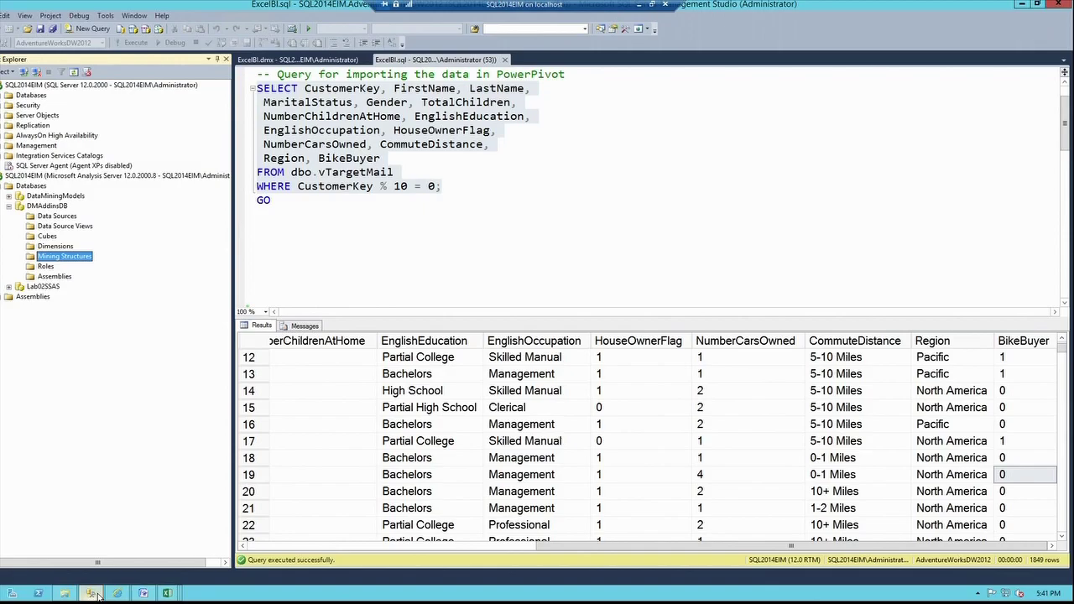
right_click(66, 257)
click(90, 281)
click(20, 256)
click(30, 267)
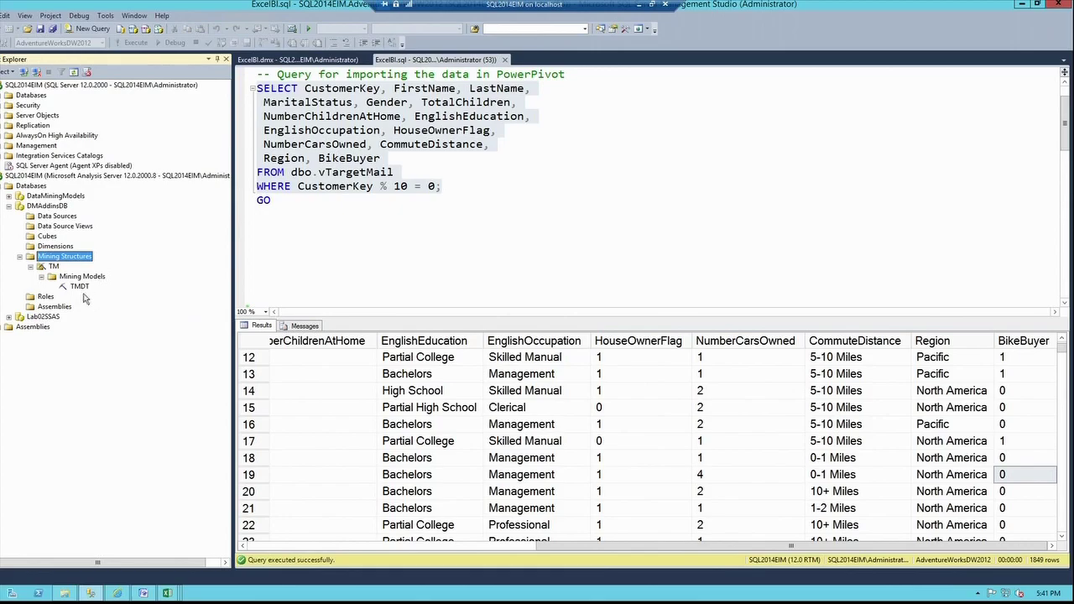
Browse the TMDT mining model's decision tree in Management Studio and close its viewer.
right_click(193, 277)
click(114, 295)
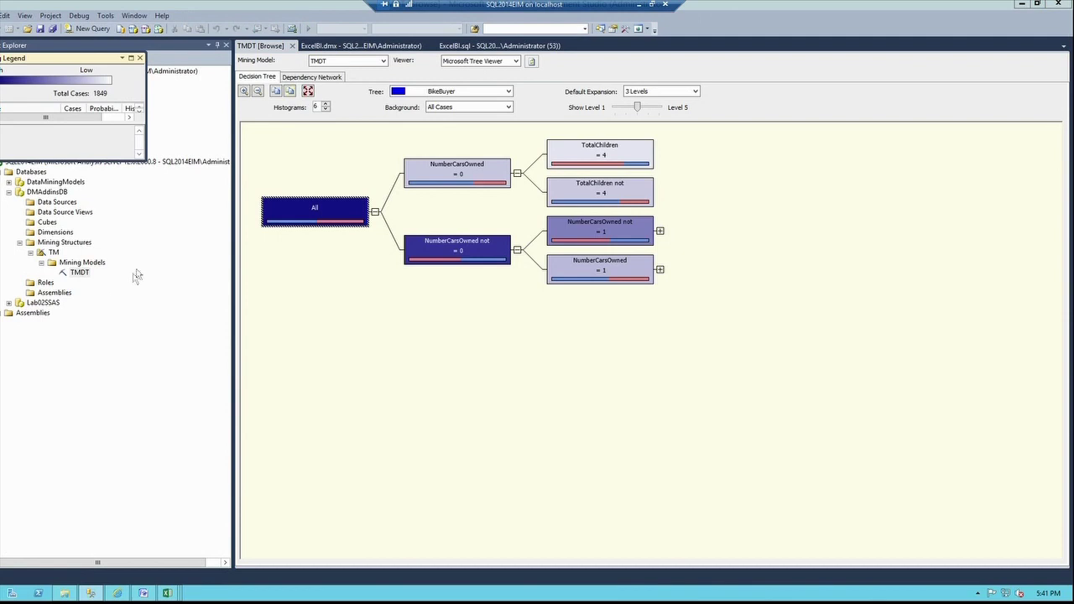
click(292, 45)
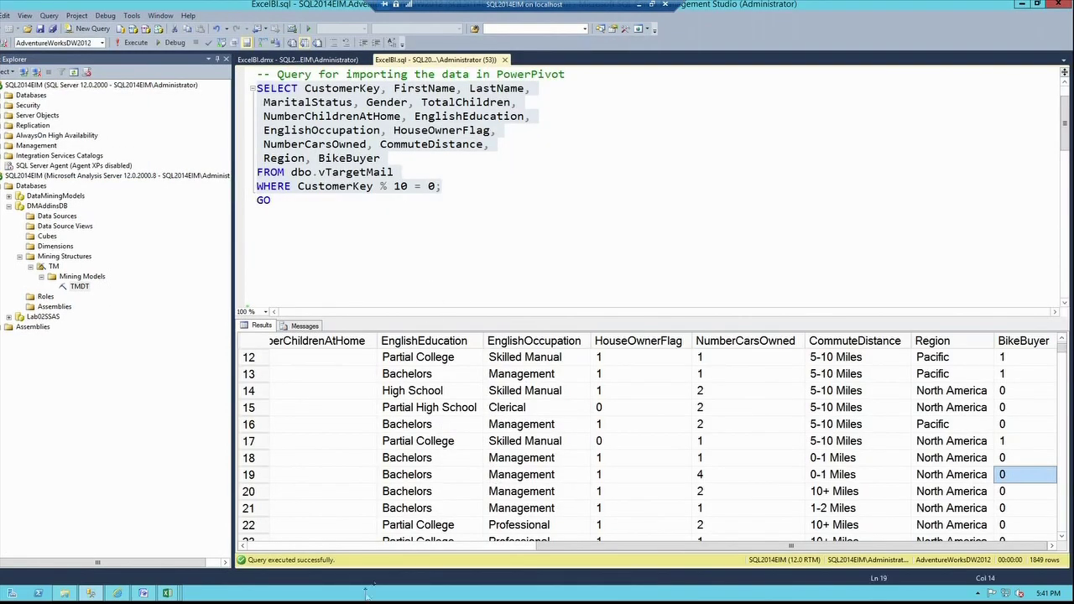
Return to the data mining add-in's model browser, copy the BikeBuyer decision tree to Excel and close the browser.
mouse_move(172, 595)
click(494, 561)
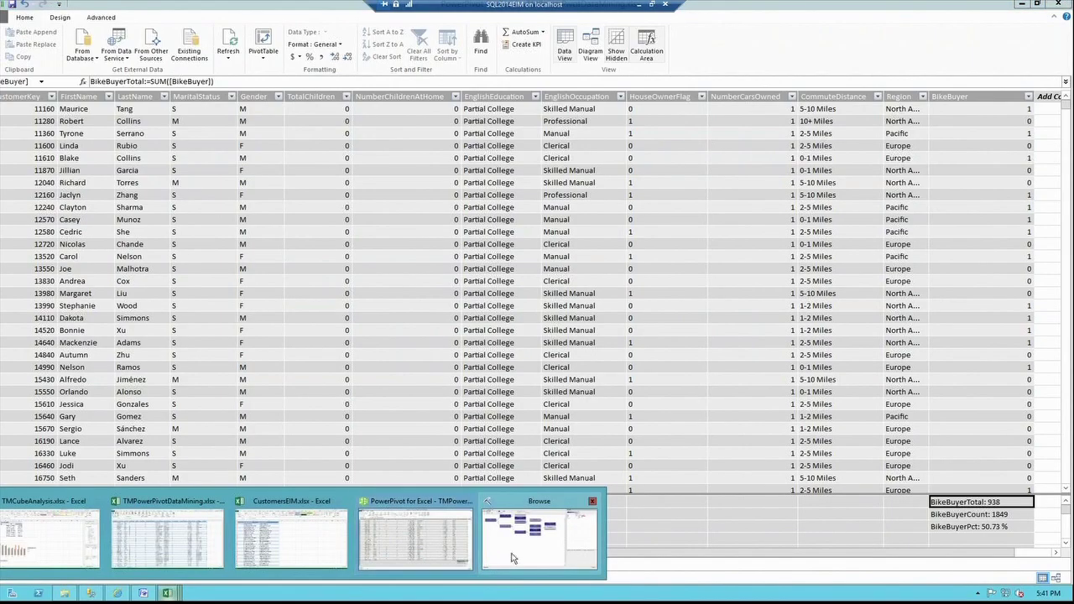
click(514, 558)
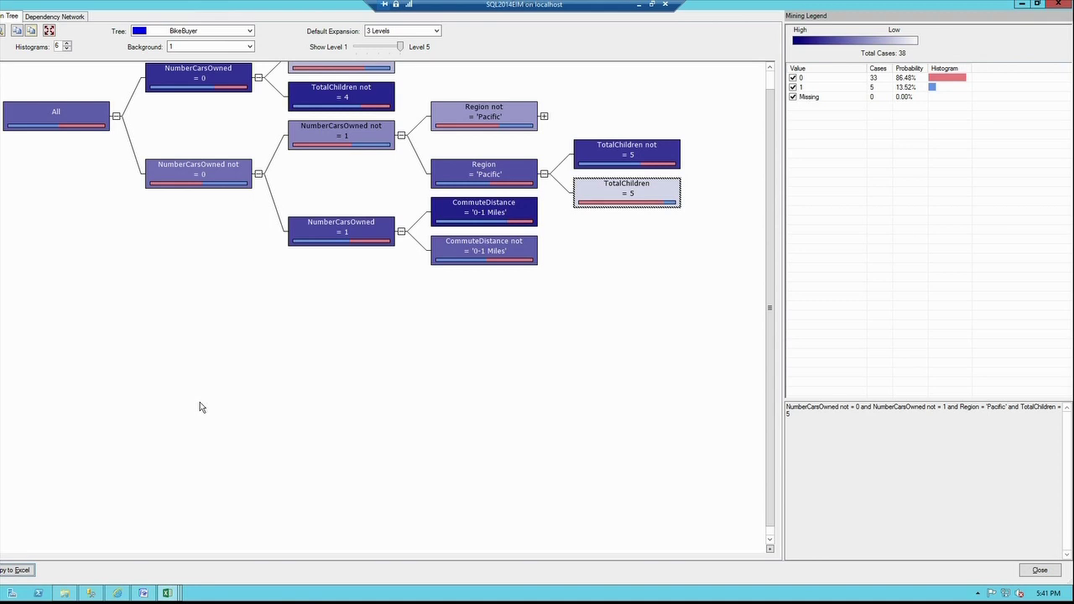
click(1062, 5)
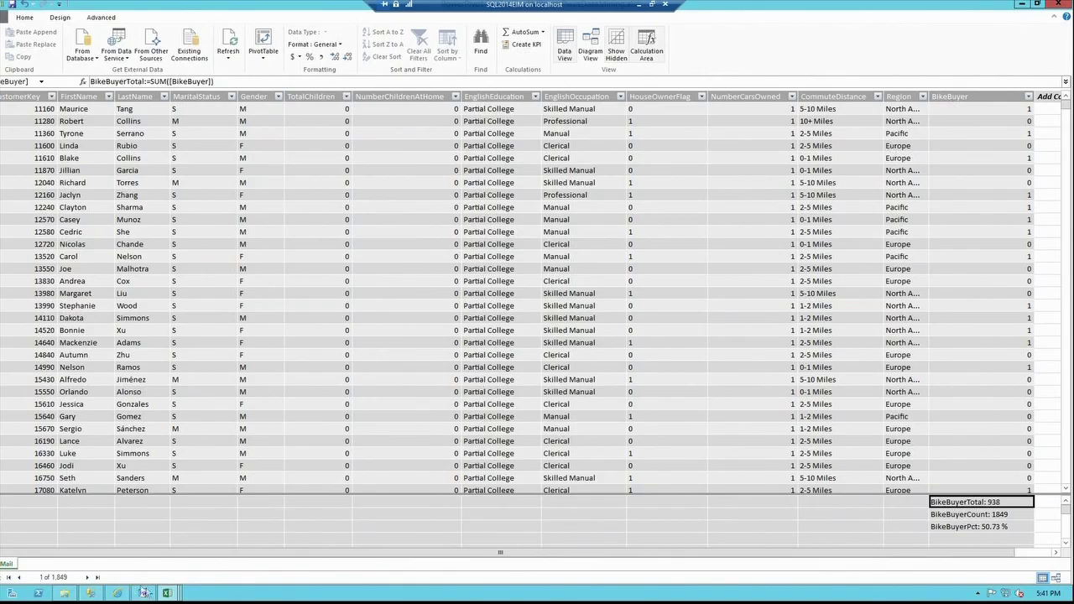
View the copied decision tree in the TMPowerPivotDataMining workbook and switch to the PowerPoint presentation.
mouse_move(168, 593)
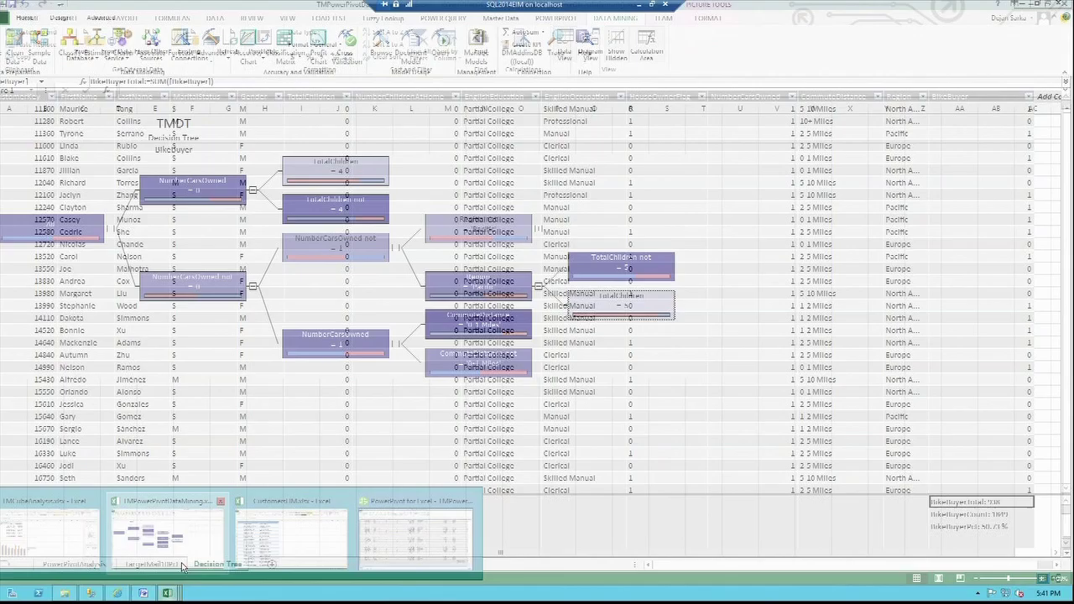
click(181, 566)
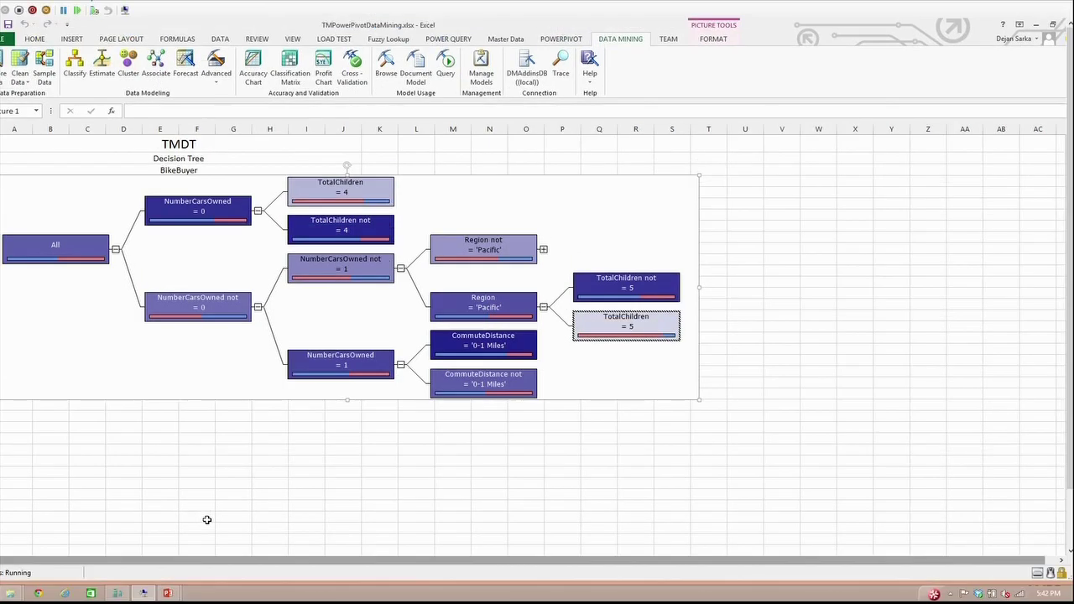
mouse_move(168, 594)
click(248, 566)
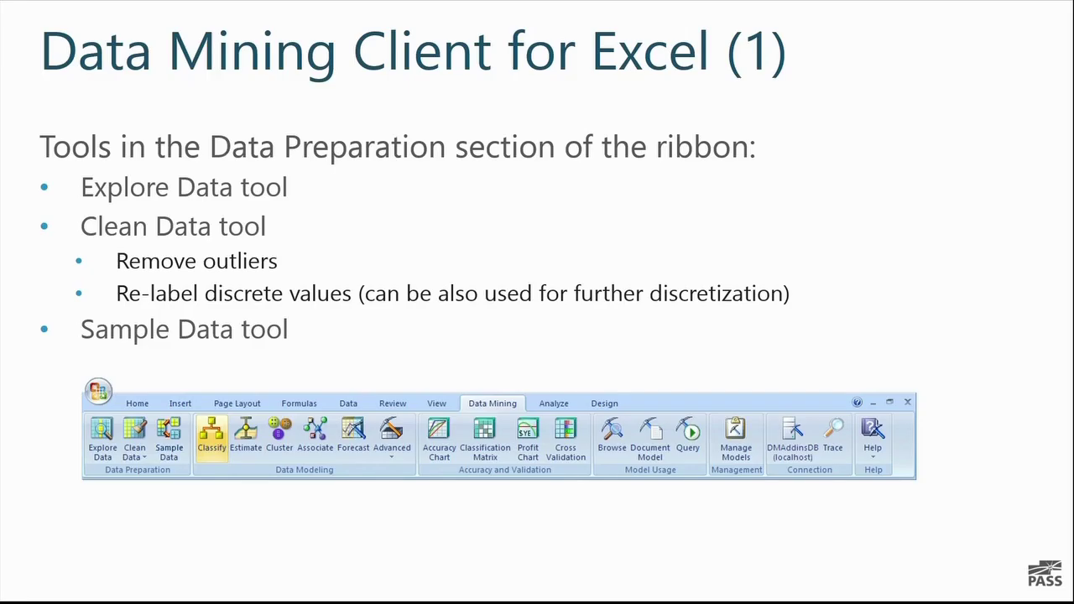
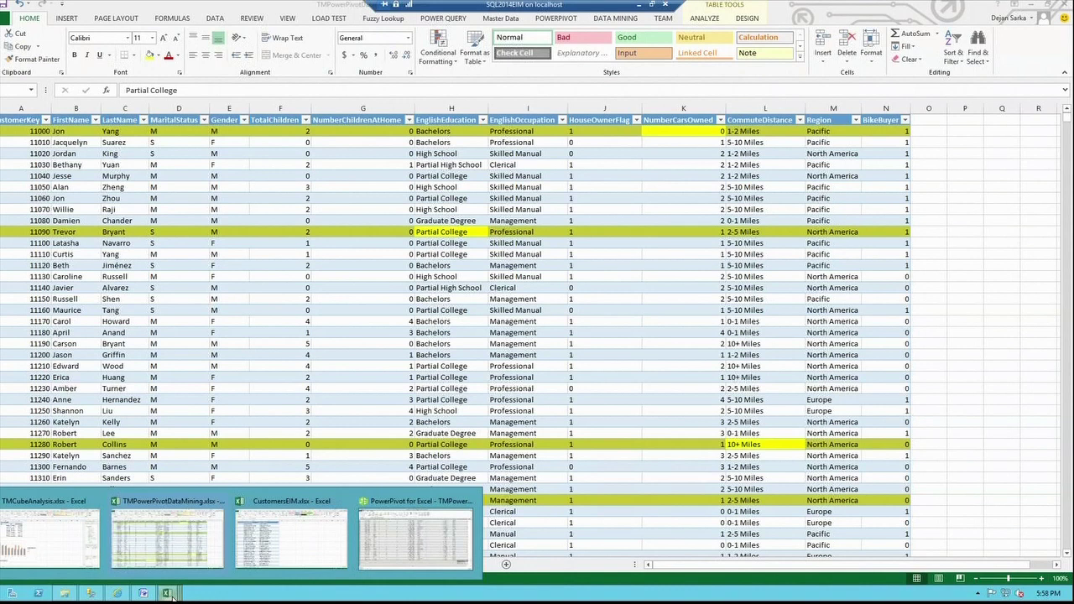
Switch to the CustomersEIM workbook, insert a new blank sheet and connect to the MDS server.
click(239, 576)
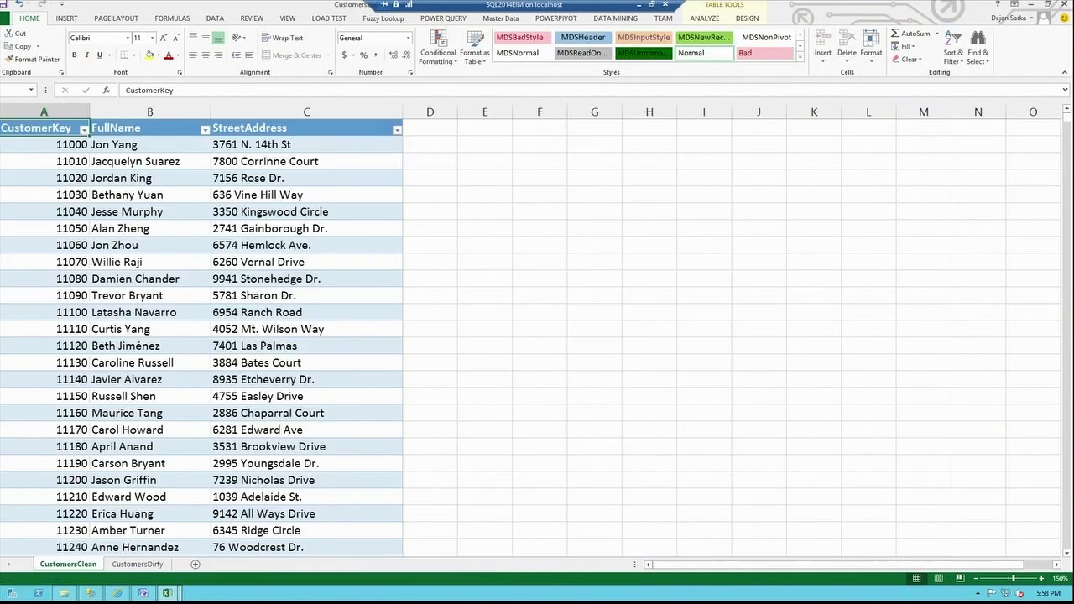
click(198, 566)
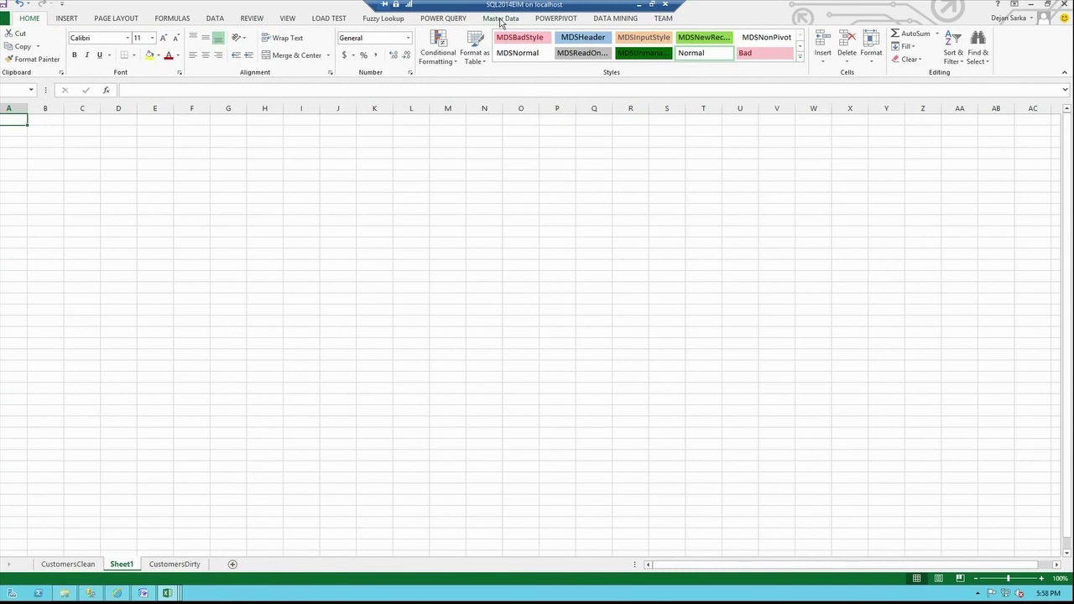
click(498, 18)
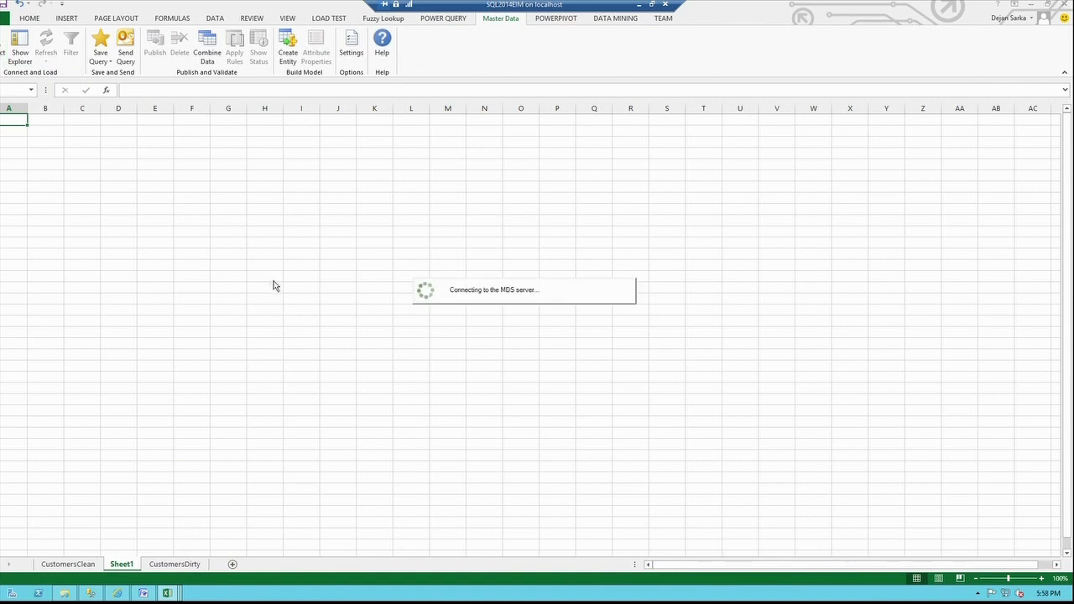
Choose the AWCustomer model in the Master Data Explorer and select its AWCustomer entity.
click(972, 159)
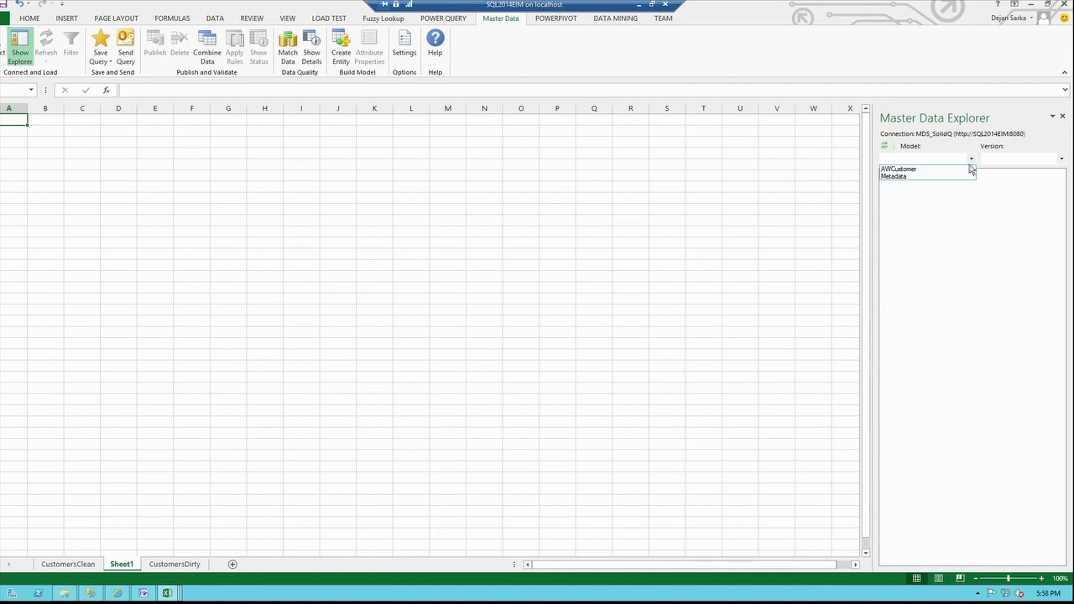
click(927, 171)
click(914, 174)
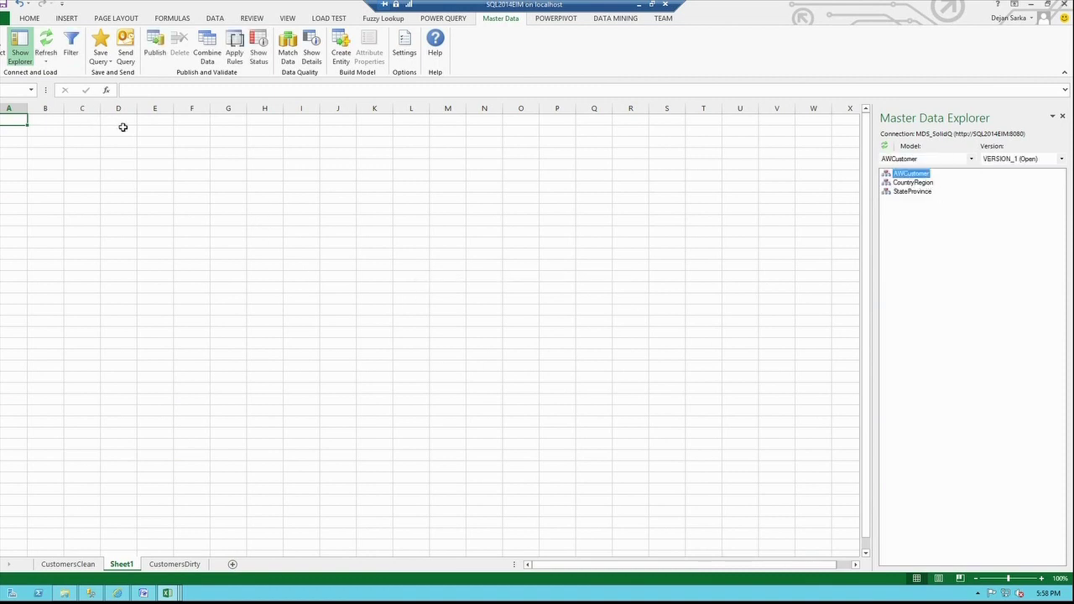
Filter the AWCustomer entity's columns to only Name, Code, StreetAddress and EmailAddress.
click(71, 55)
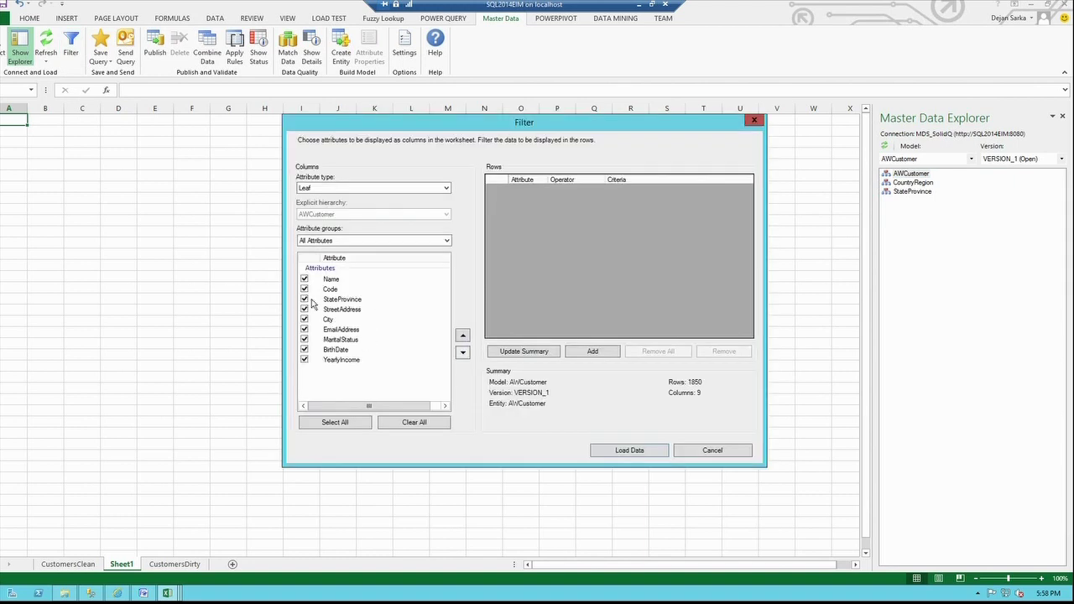
click(305, 300)
click(305, 320)
click(304, 340)
click(304, 350)
click(304, 360)
Add a row filter for Code less than or equal to the third customer's code and load the data.
click(590, 353)
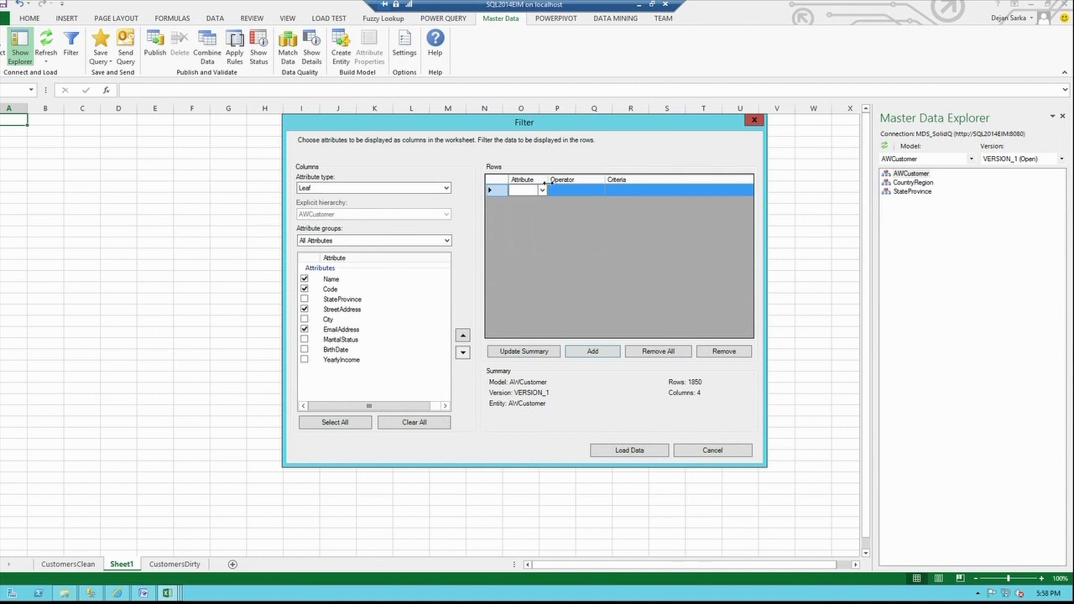
click(542, 192)
click(518, 208)
click(597, 194)
click(599, 191)
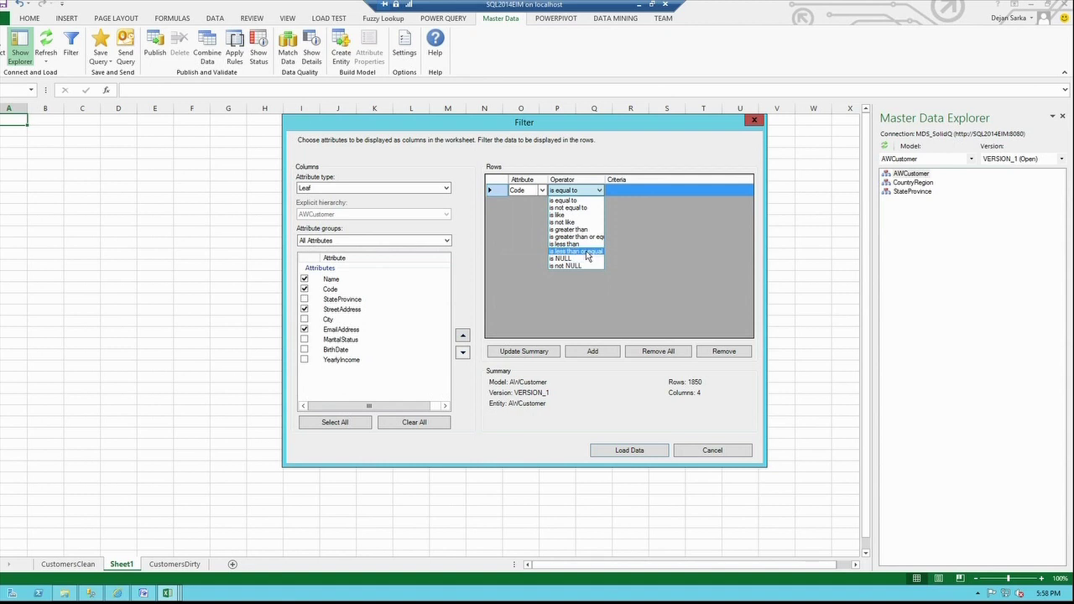
click(588, 252)
click(635, 190)
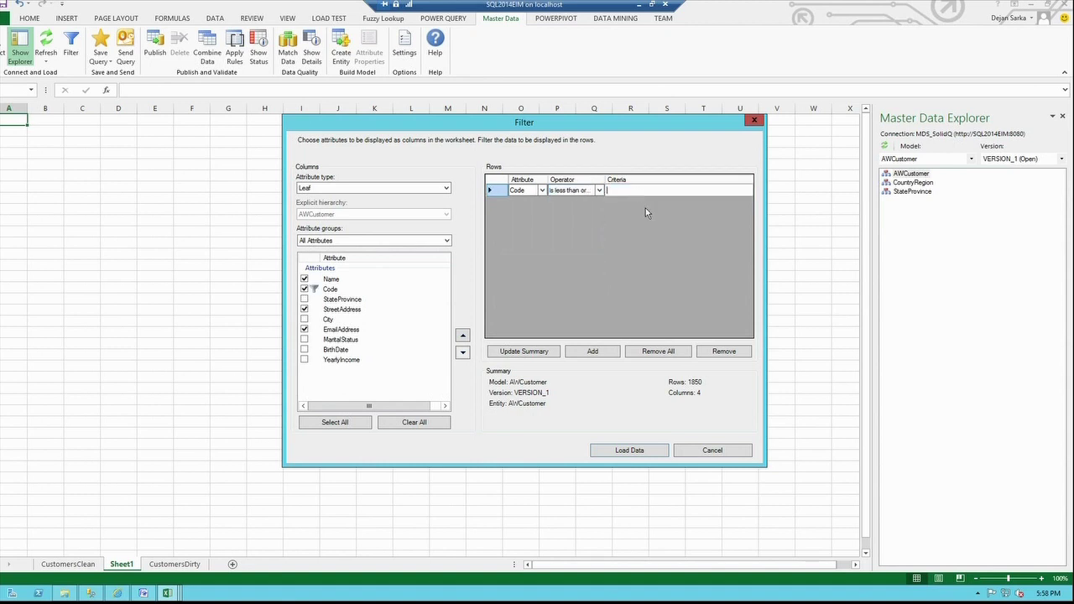
text(11020)
click(640, 451)
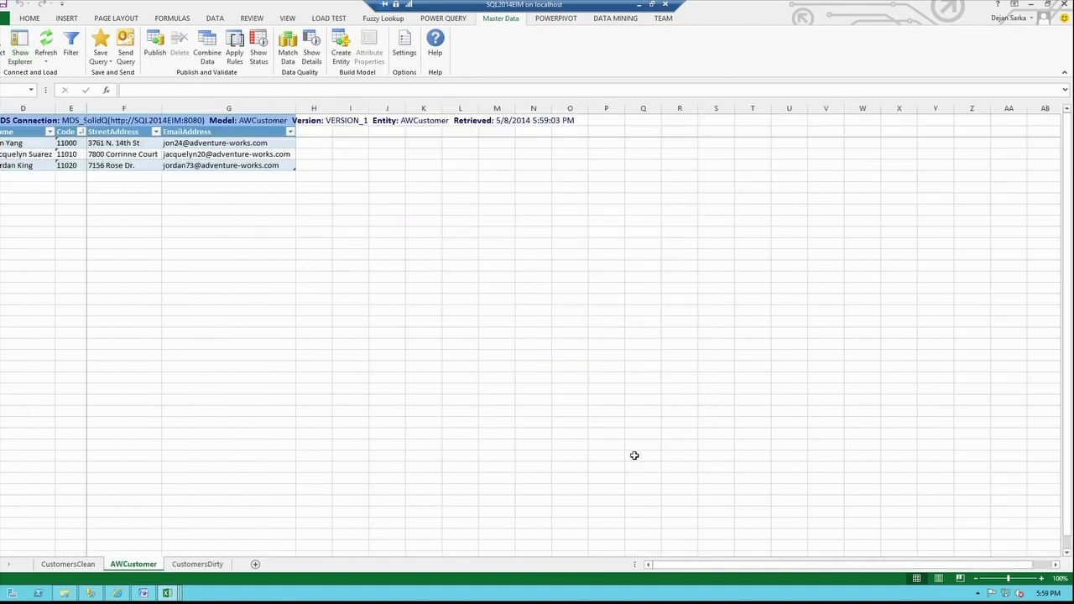
Add a row directly below the loaded AWCustomer table by entering the second customer's full name again.
click(142, 155)
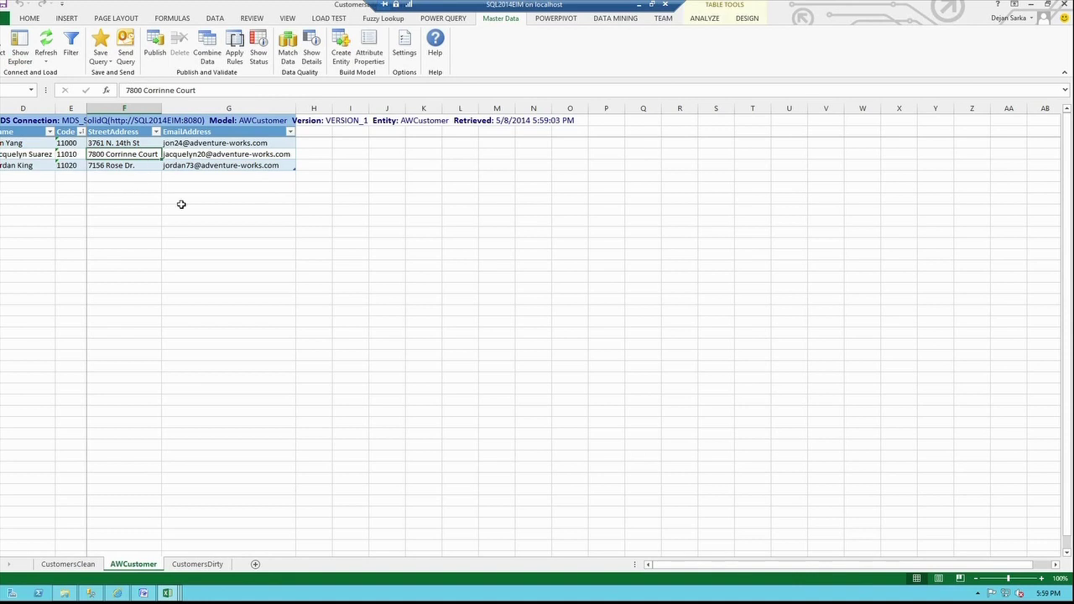
click(1042, 579)
click(1041, 579)
click(1041, 579)
click(1041, 579)
click(1042, 579)
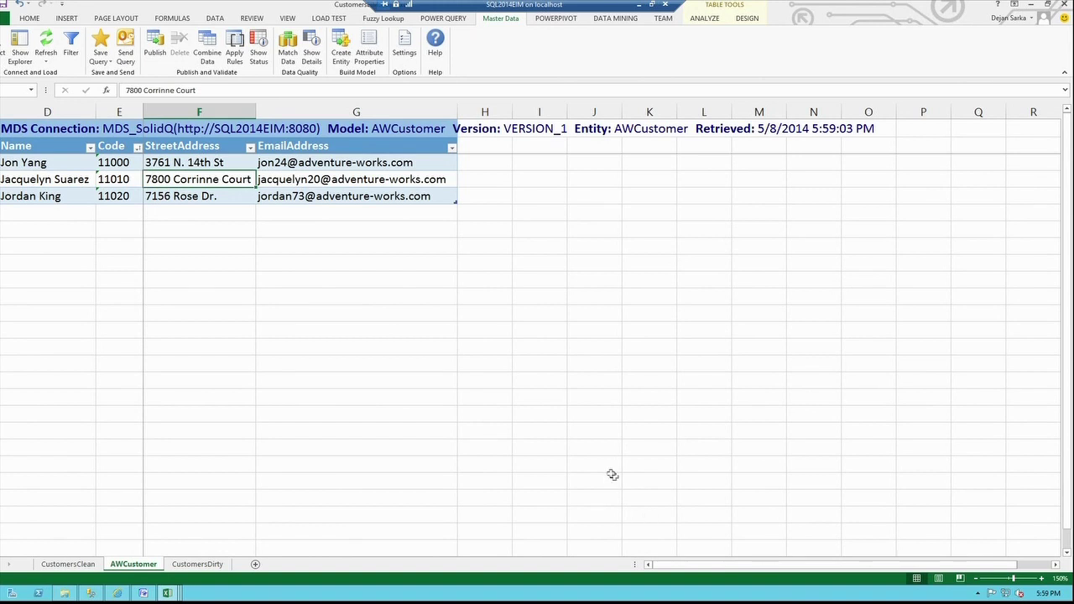
click(31, 217)
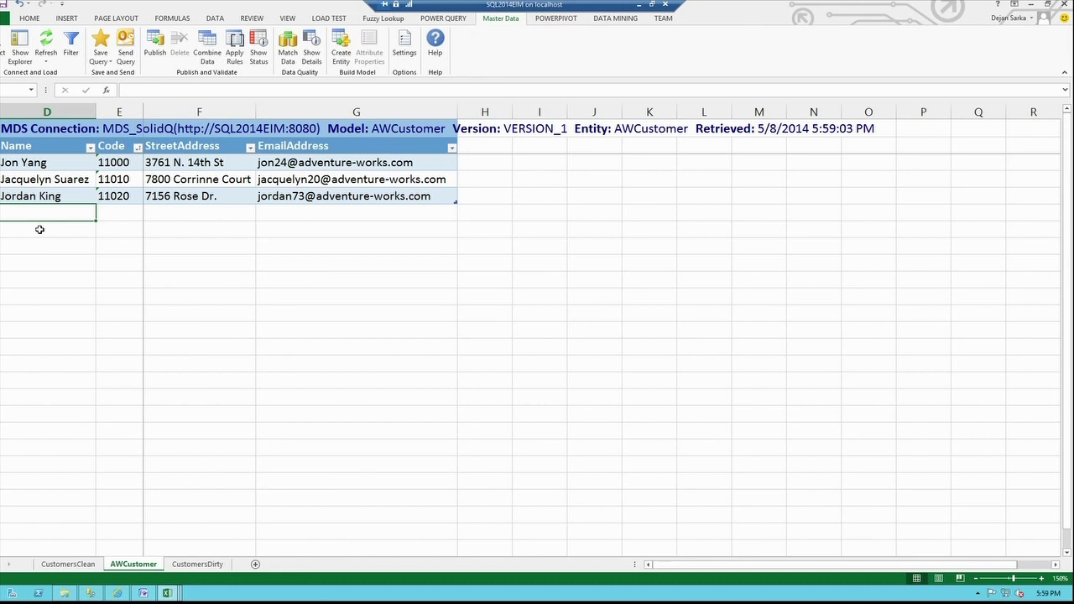
text(jacquelyn Suarez)
key(Return)
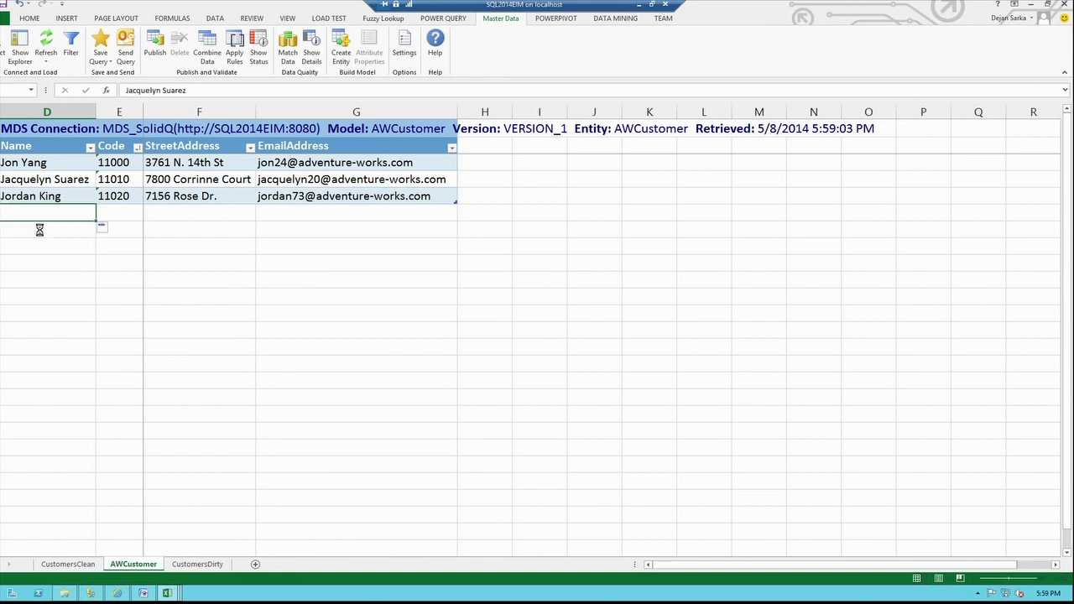
Misspell the first name in the new row by replacing its "y" with "i".
click(64, 213)
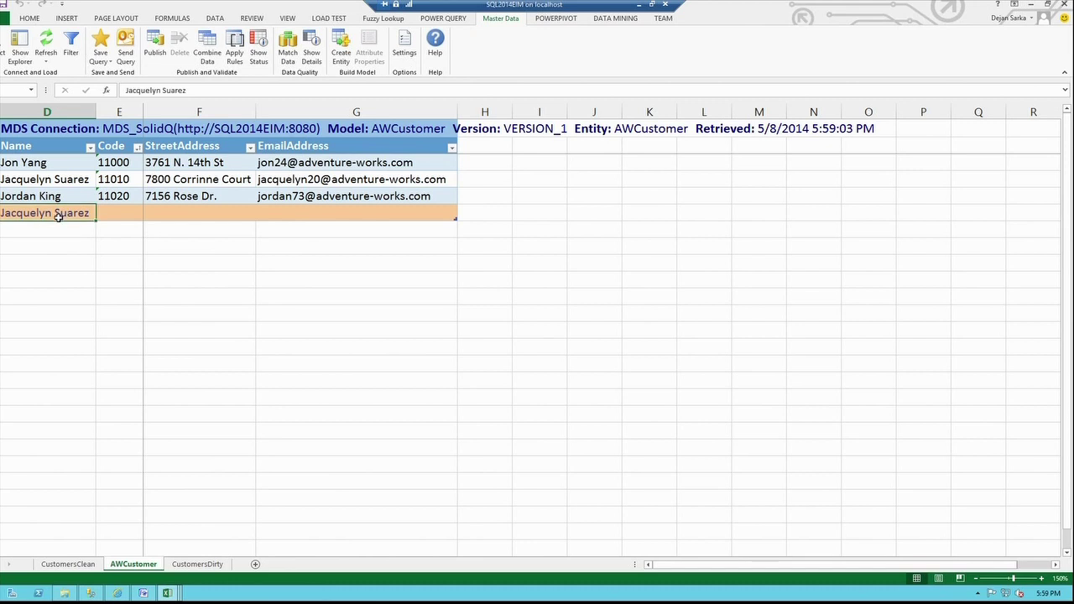
click(157, 90)
key(BackSpace)
text(i)
Enter a negative customer code in the new row and the second customer's street address, with Court abbreviated to Ct.
click(134, 219)
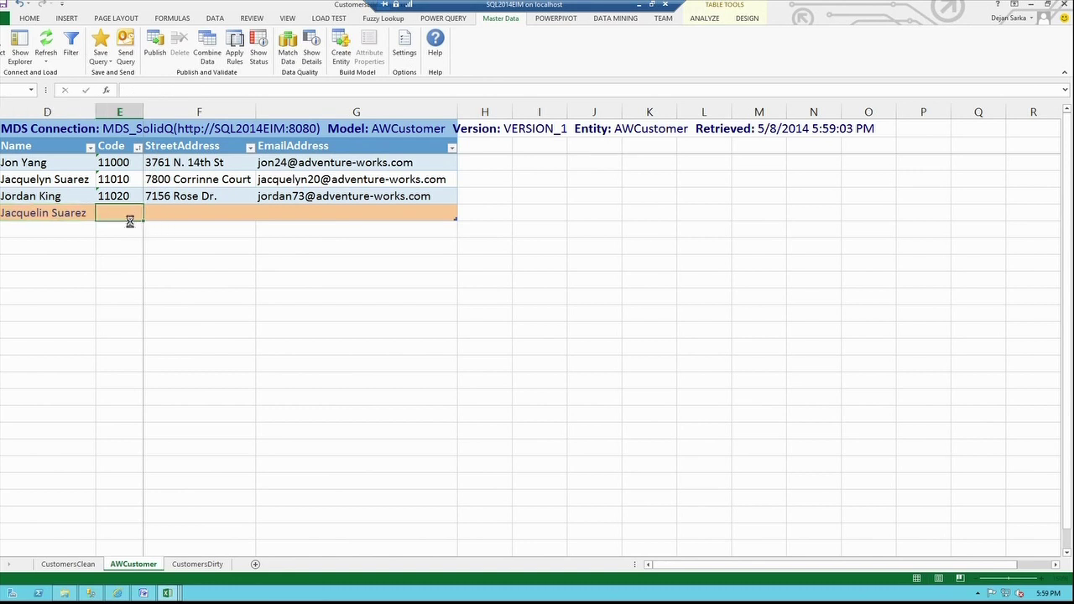
text(-11)
click(169, 216)
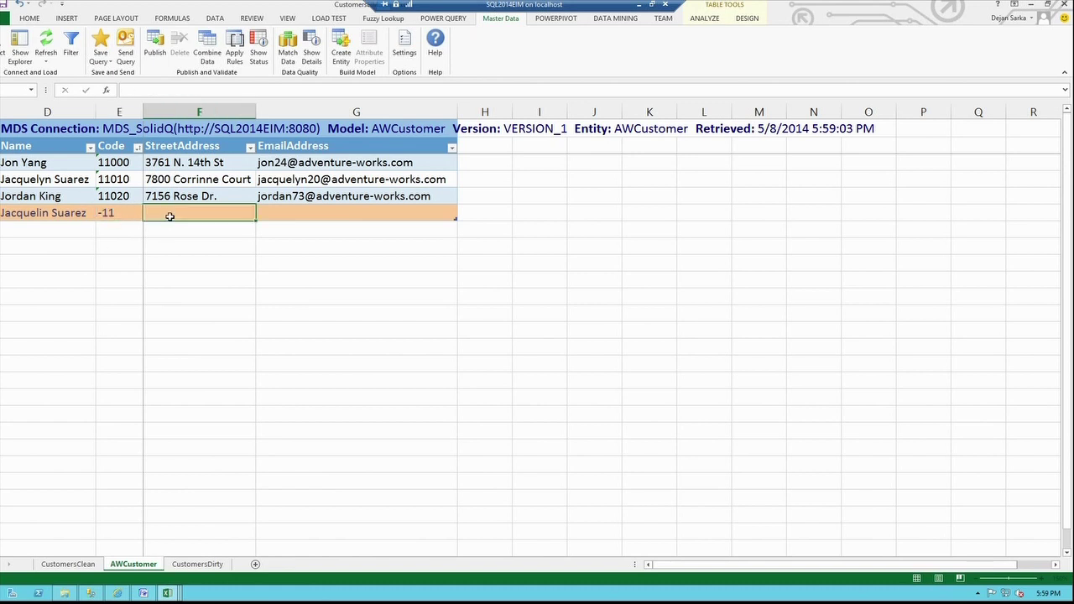
text(7800-)
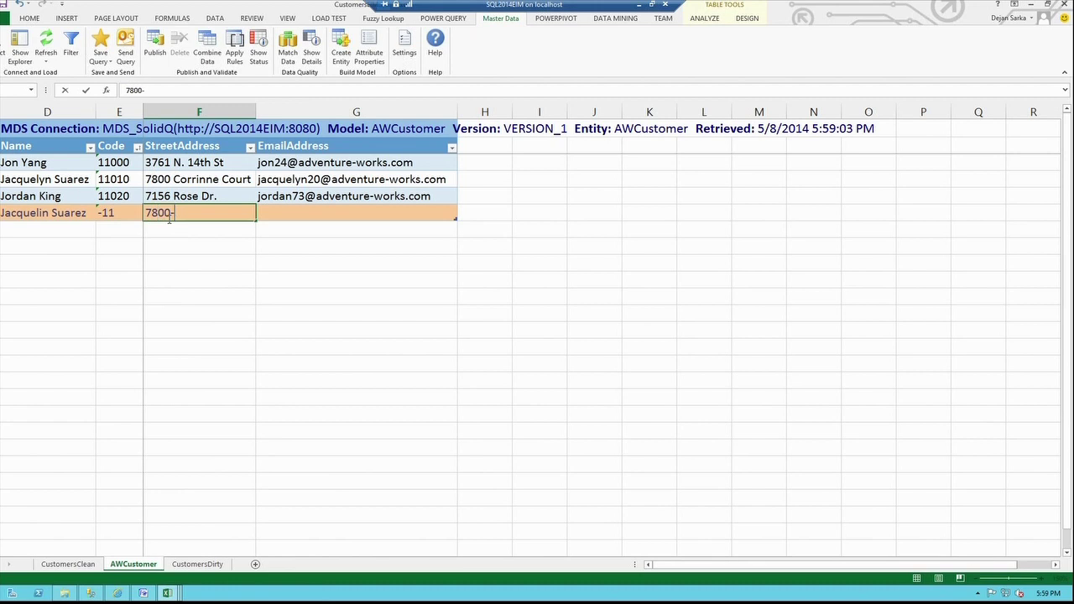
key(BackSpace)
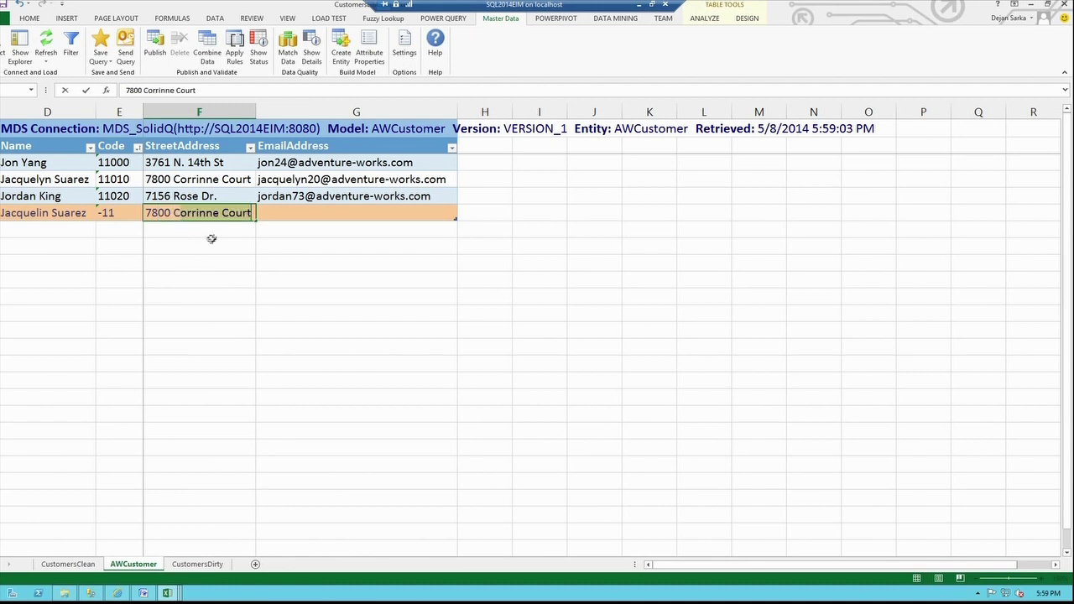
click(236, 215)
key(Delete)
key(Delete)
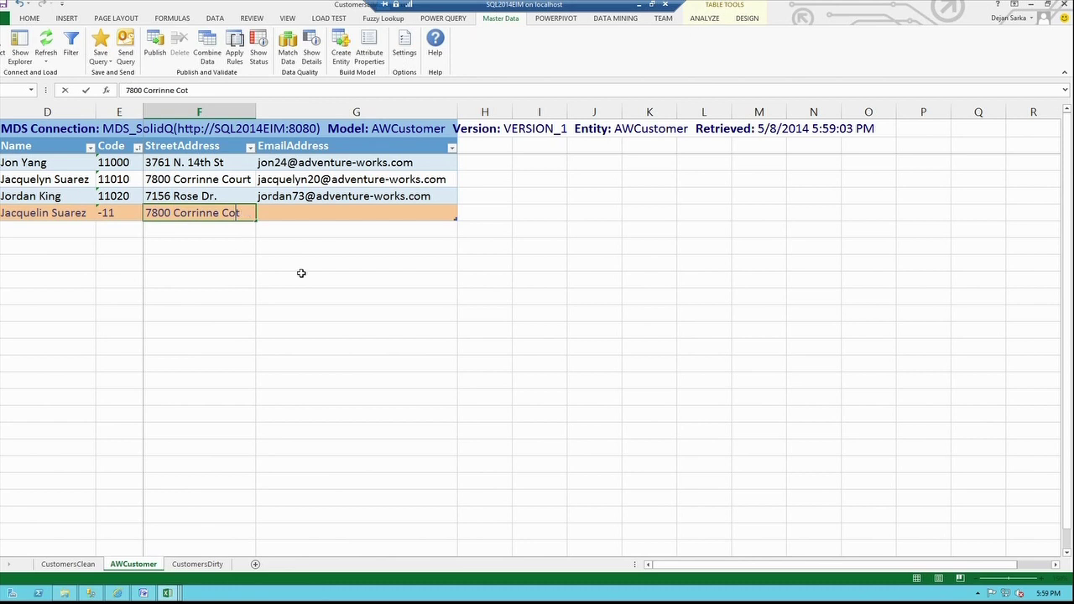
key(BackSpace)
text(.)
Fill in the new row's EmailAddress with the second customer's e-mail.
click(353, 213)
double_click(358, 212)
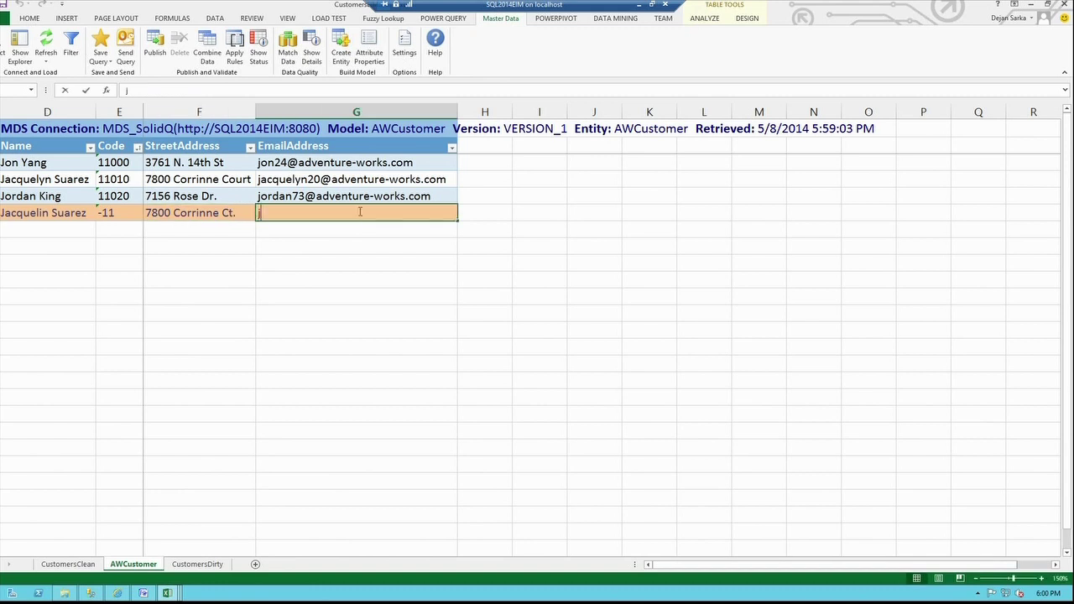
key(ctrl+v)
click(435, 244)
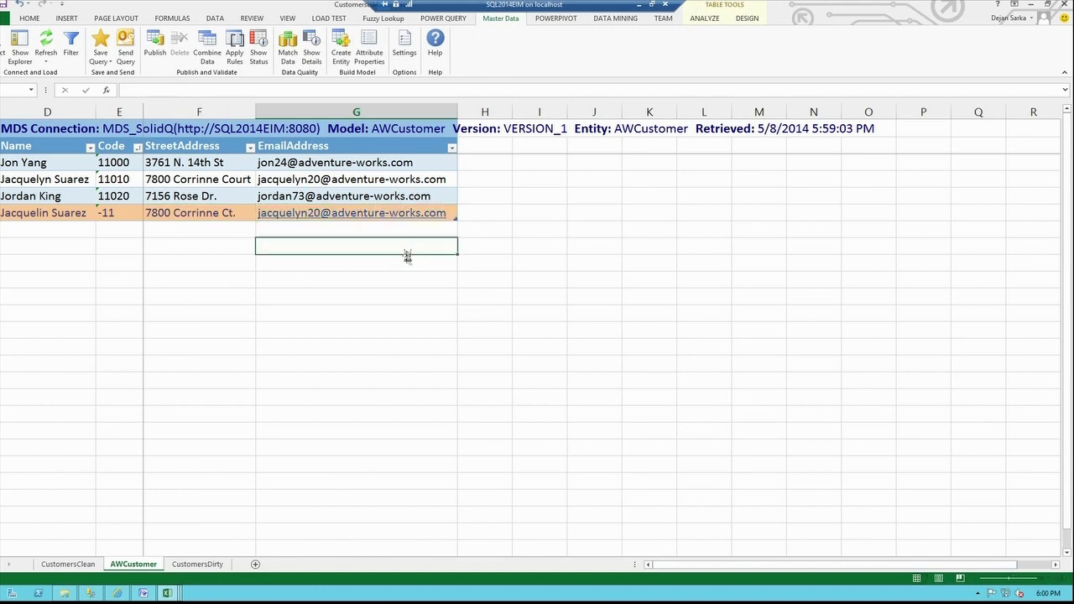
Match the data using the AWCustomersMatching knowledge base, mapping Name to FullName and StreetAddress to StreetAddress, and inspect the cluster IDs.
click(192, 213)
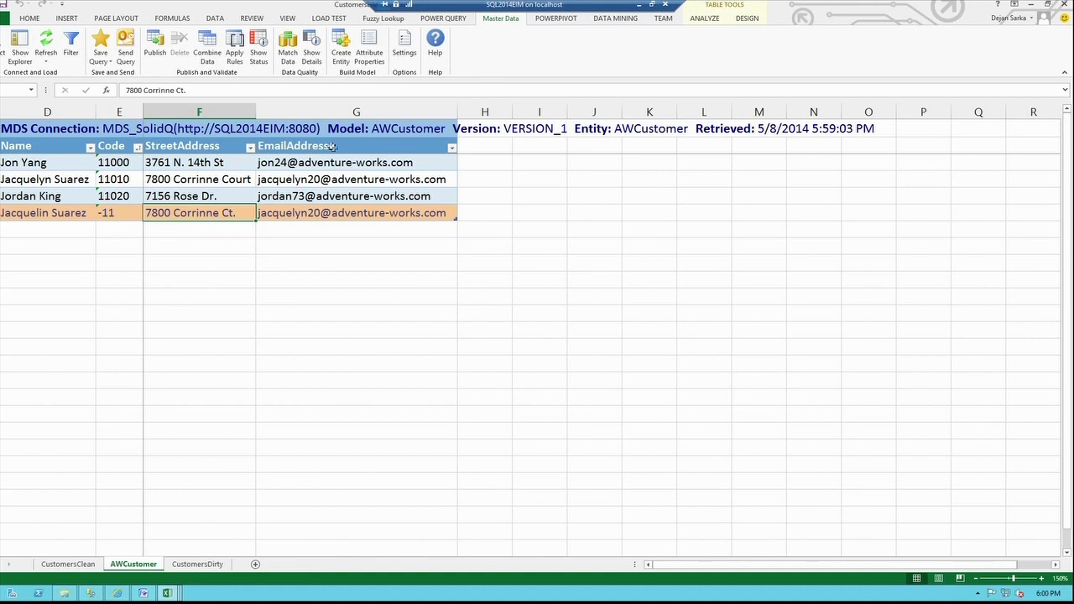
click(288, 55)
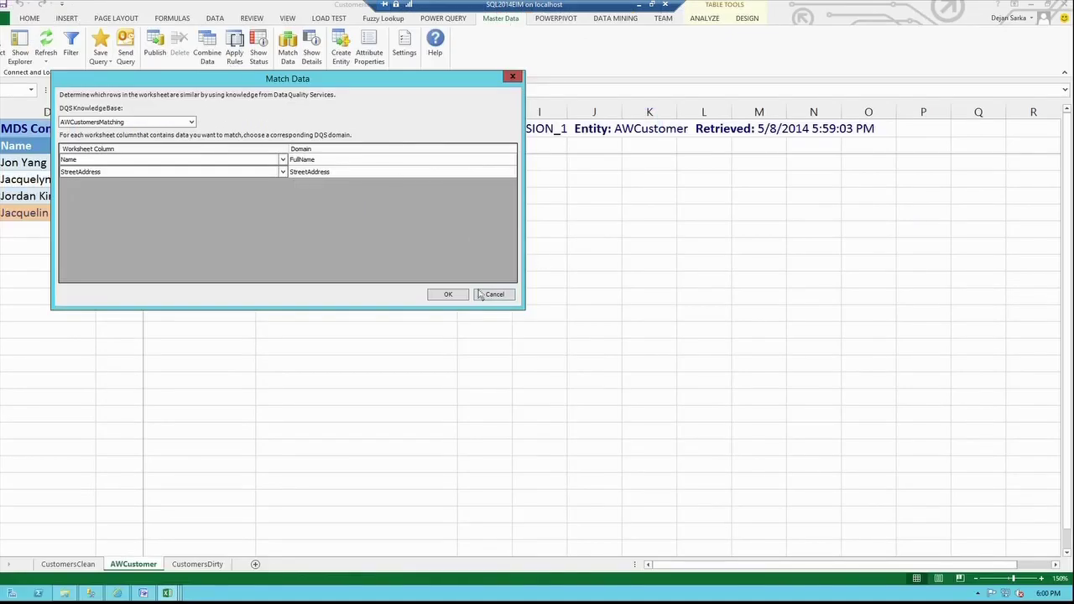
click(835, 526)
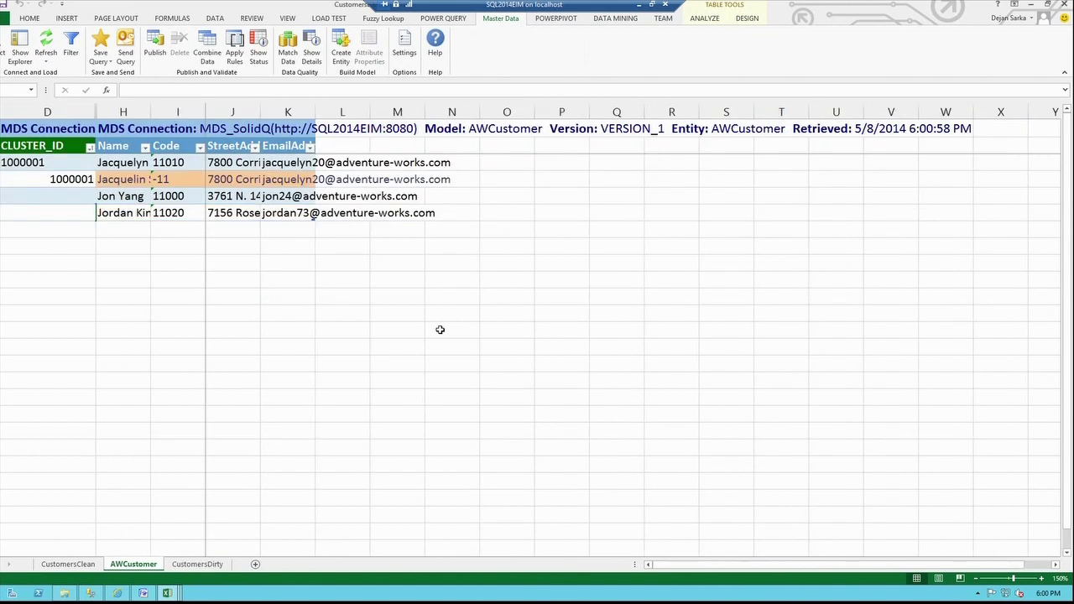
click(71, 166)
click(64, 180)
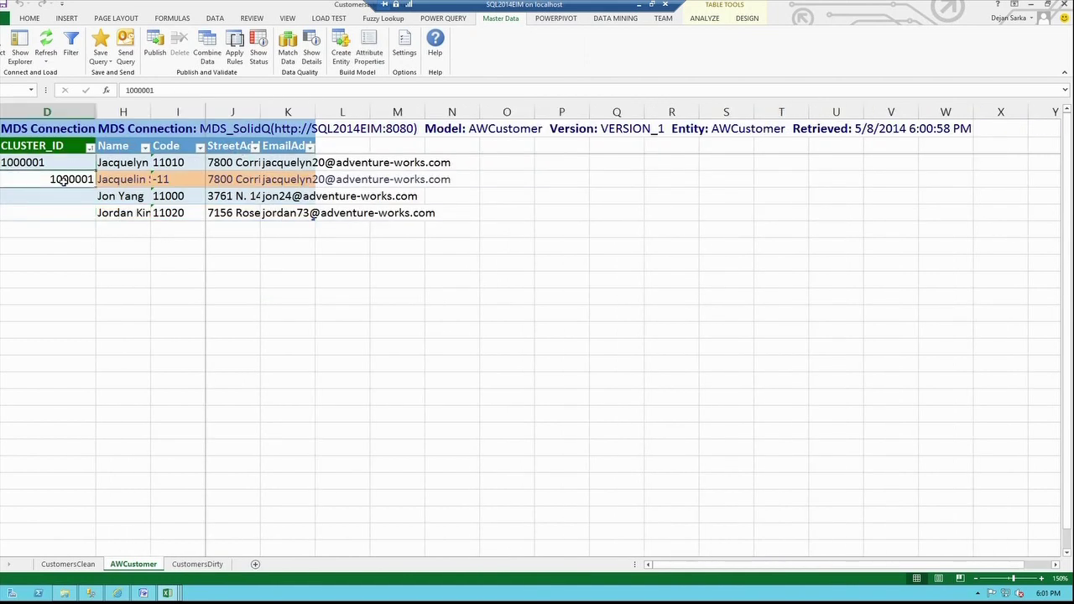
Show the matching details, widen the Name and StreetAddress columns and inspect the duplicate row's score.
click(311, 52)
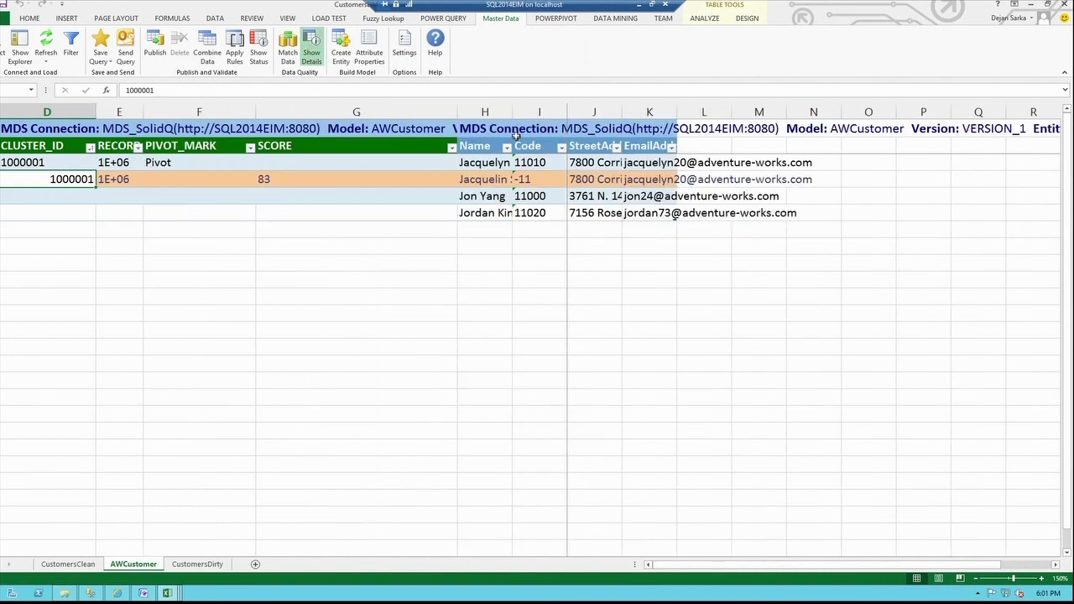
drag(512, 113, 584, 112)
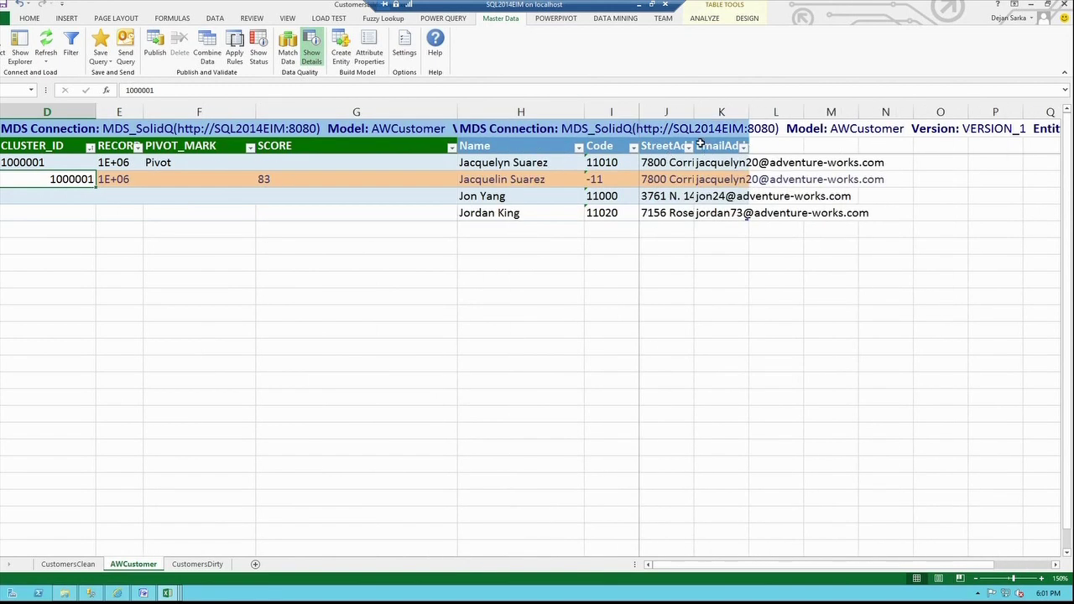
click(643, 110)
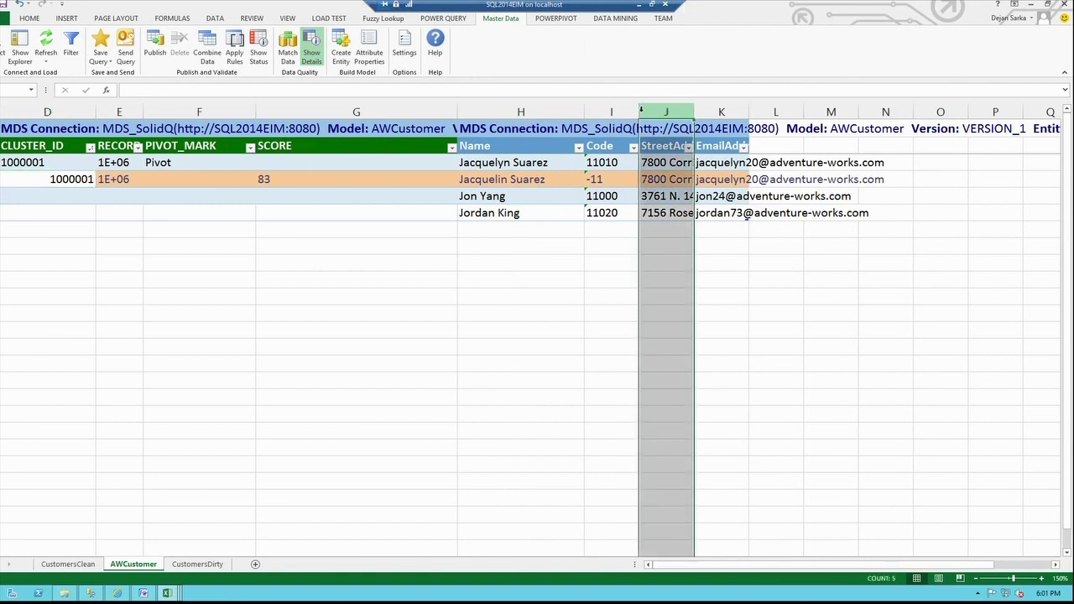
drag(695, 111, 808, 104)
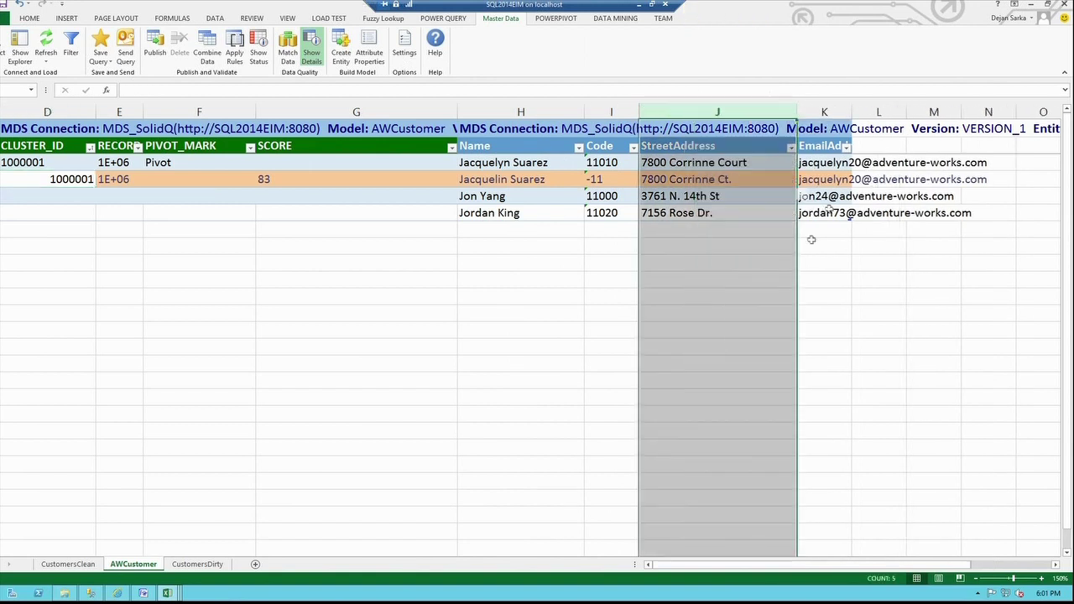
click(279, 180)
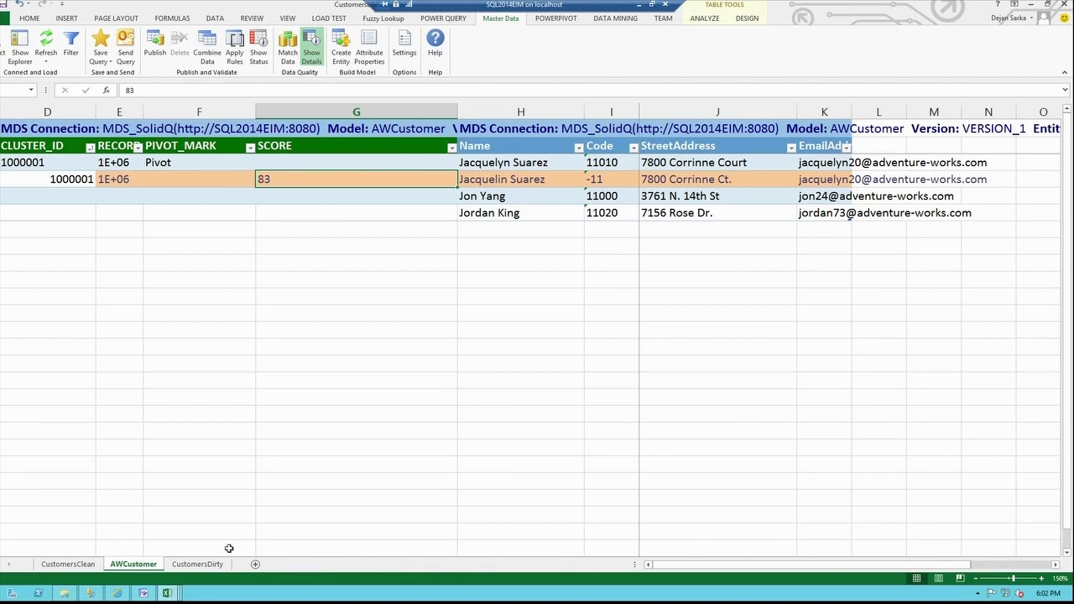
Delete the AWCustomer sheet from the workbook.
right_click(138, 566)
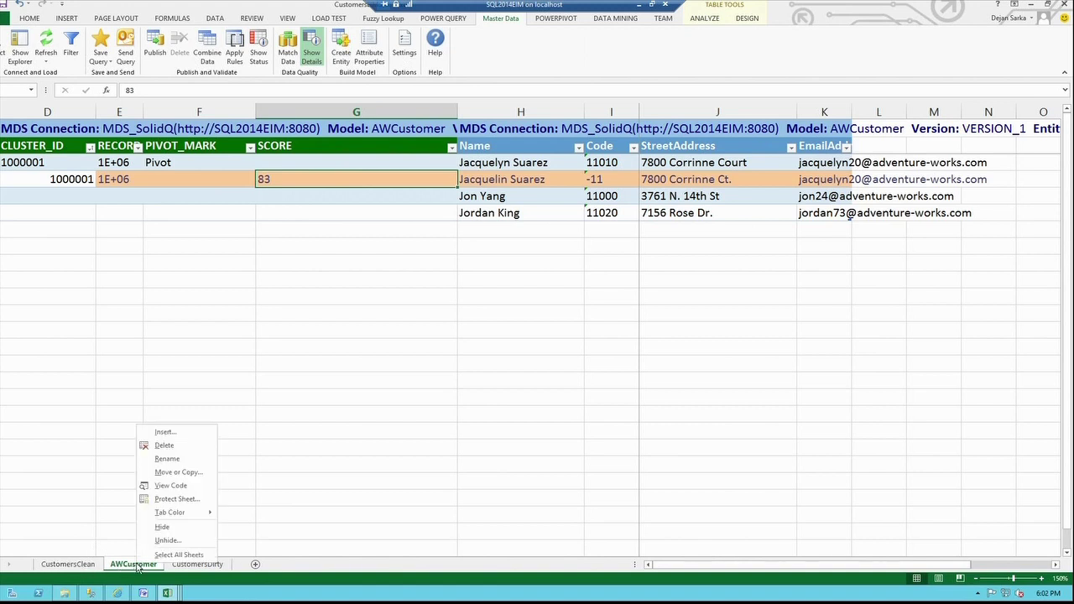
click(168, 446)
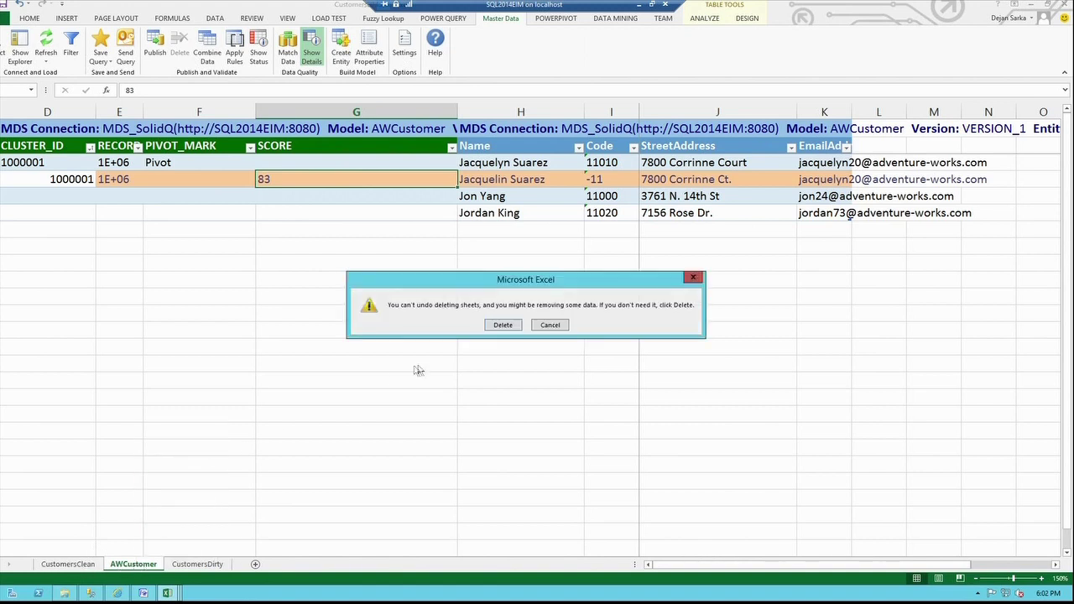
click(513, 326)
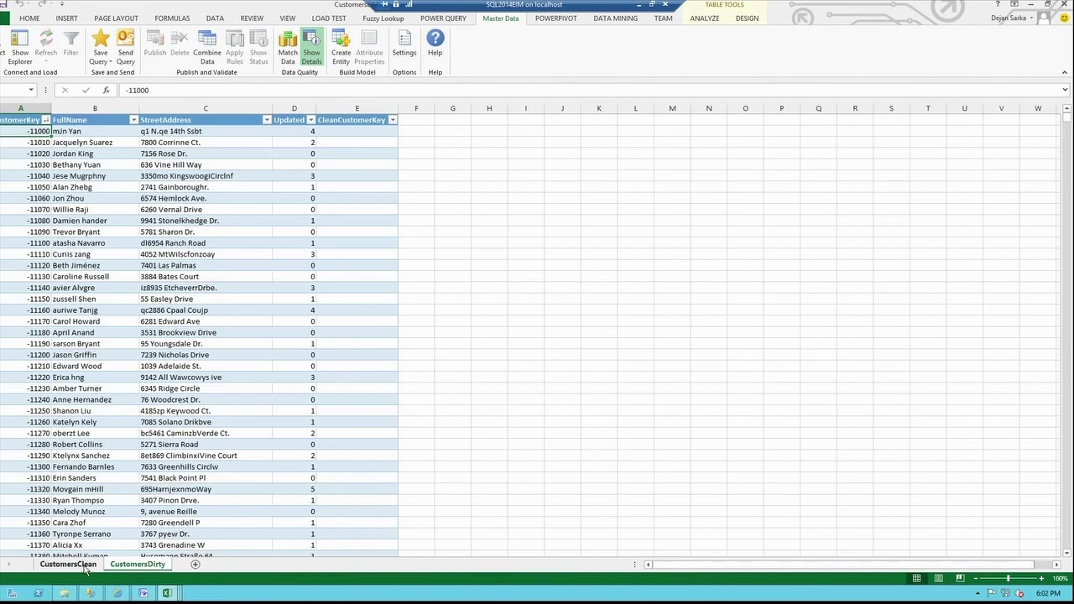
Compare the customer lists in the CustomersClean and CustomersDirty sheets, viewing CustomersDirty at 150% zoom.
click(86, 569)
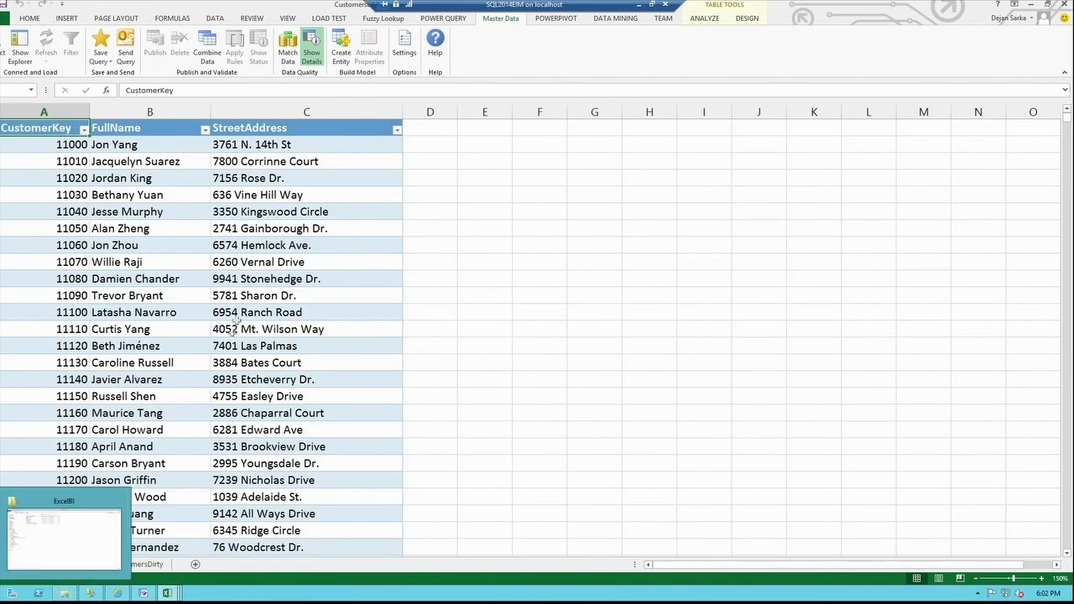
key(ctrl+End)
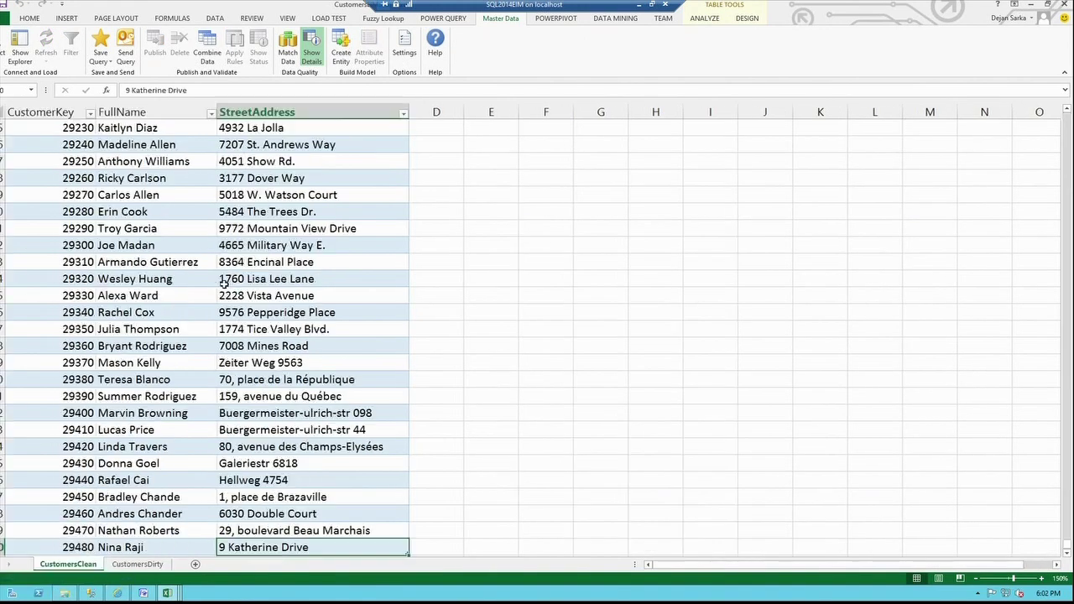
key(ctrl+Home)
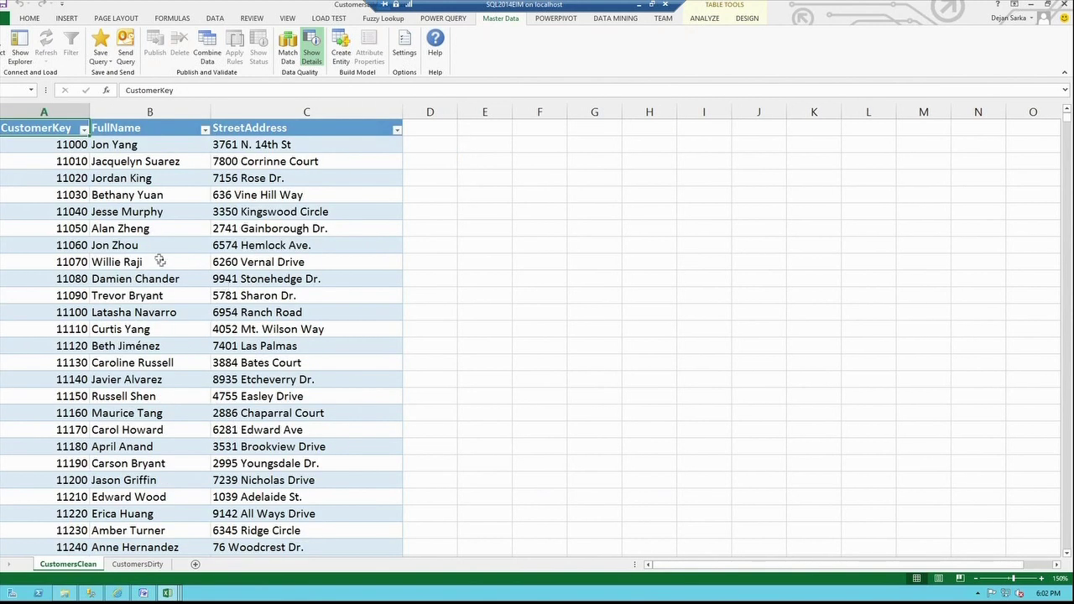
click(134, 565)
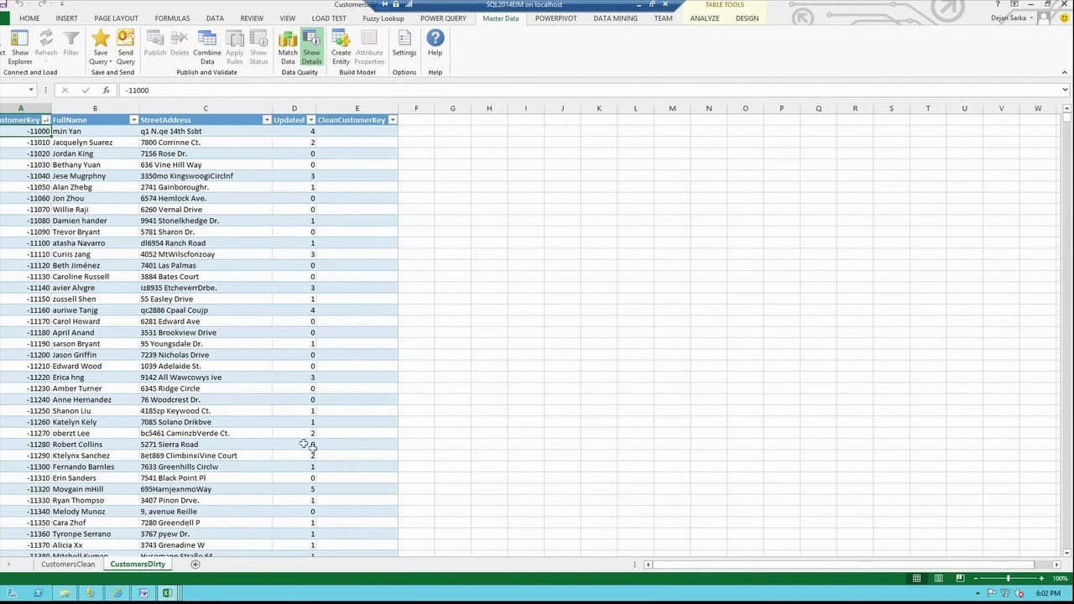
click(1041, 579)
click(1042, 578)
click(1042, 578)
click(1041, 579)
click(1042, 578)
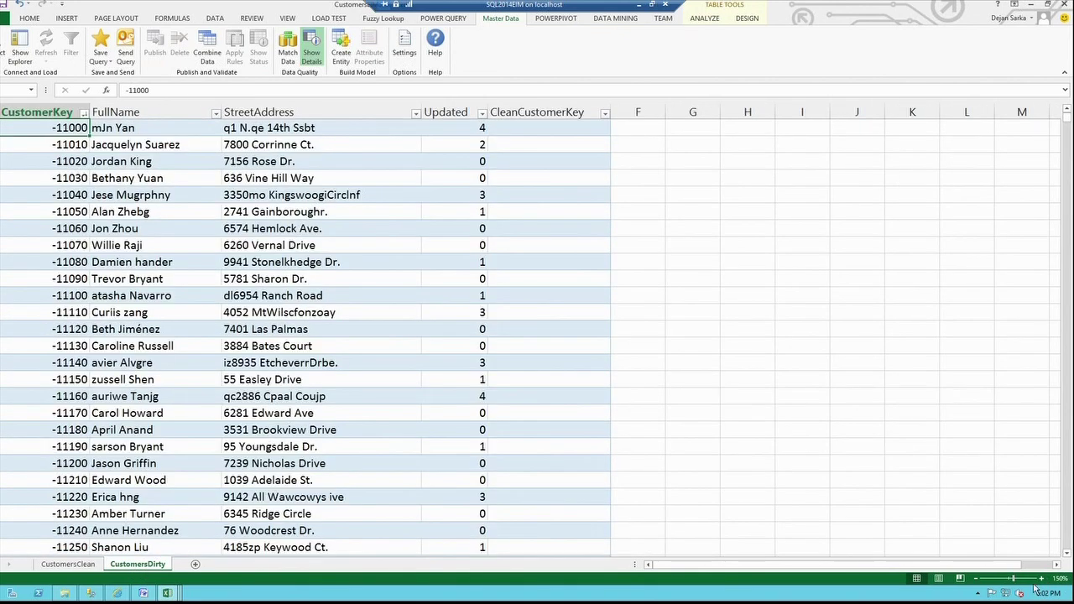
click(68, 564)
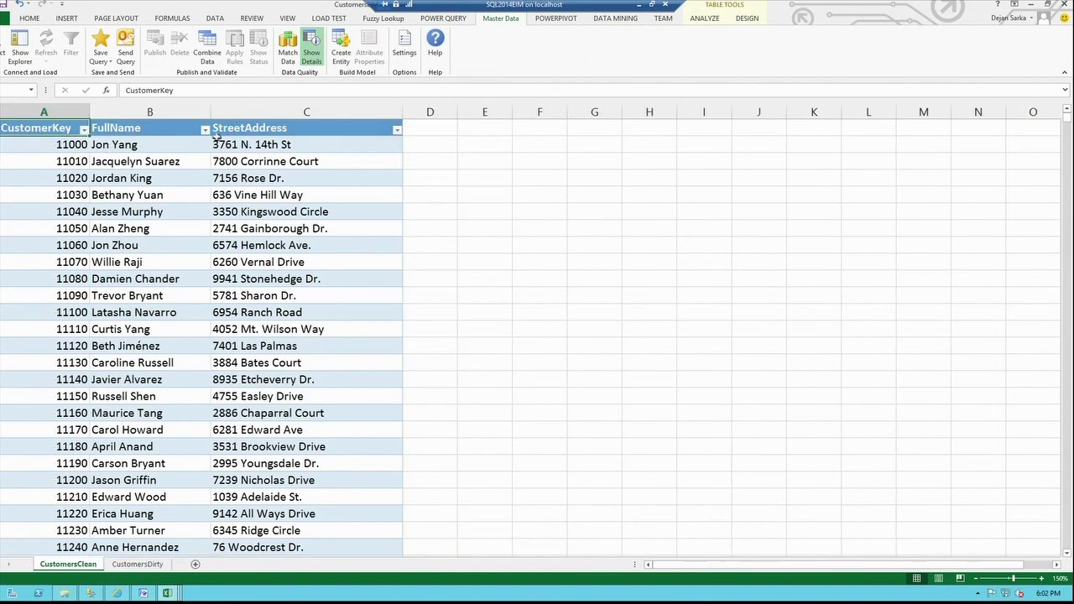
click(134, 564)
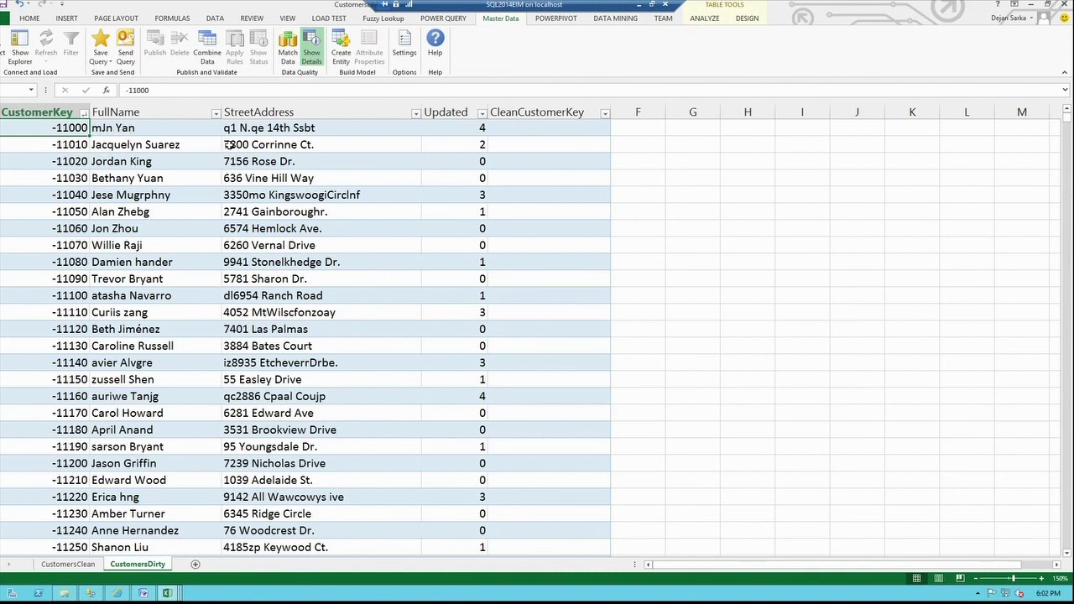
Examine the FullName, StreetAddress and Updated values of the first dozen rows in CustomersDirty.
click(226, 147)
click(162, 145)
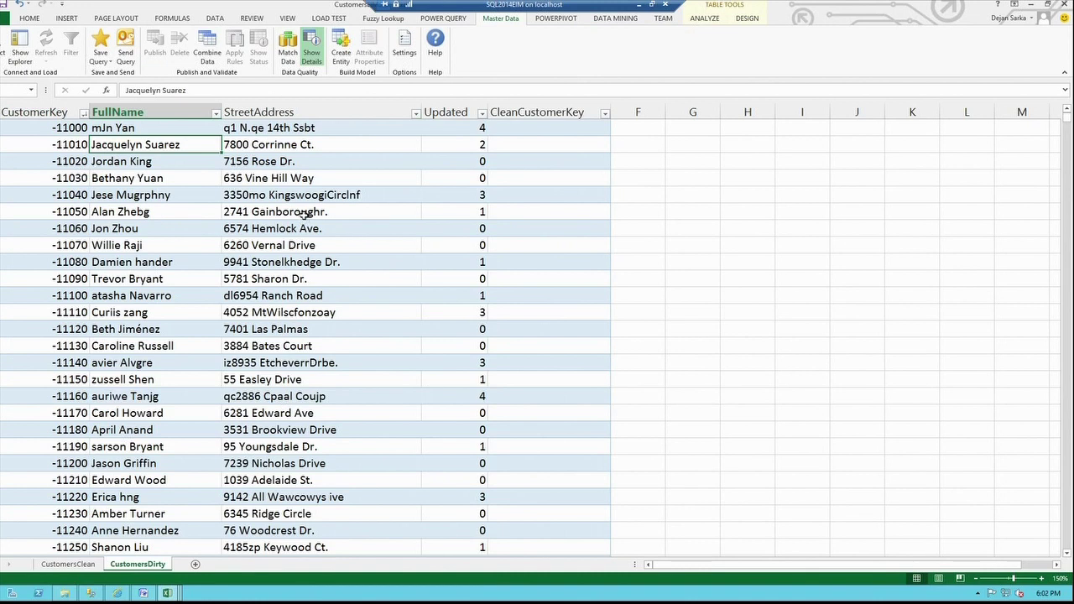
click(438, 180)
click(353, 181)
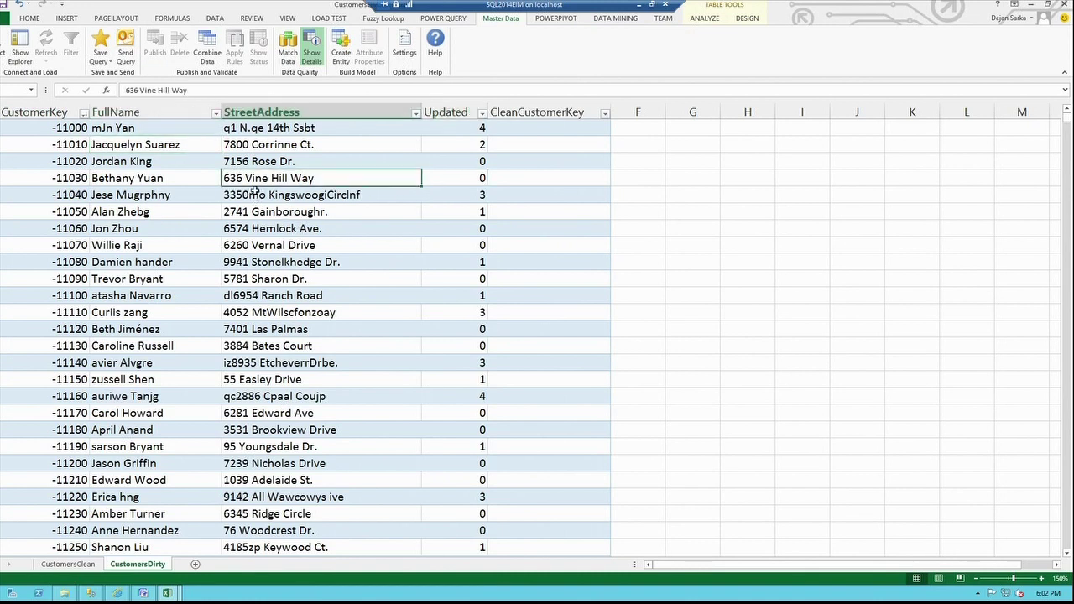
click(450, 180)
click(287, 178)
click(176, 179)
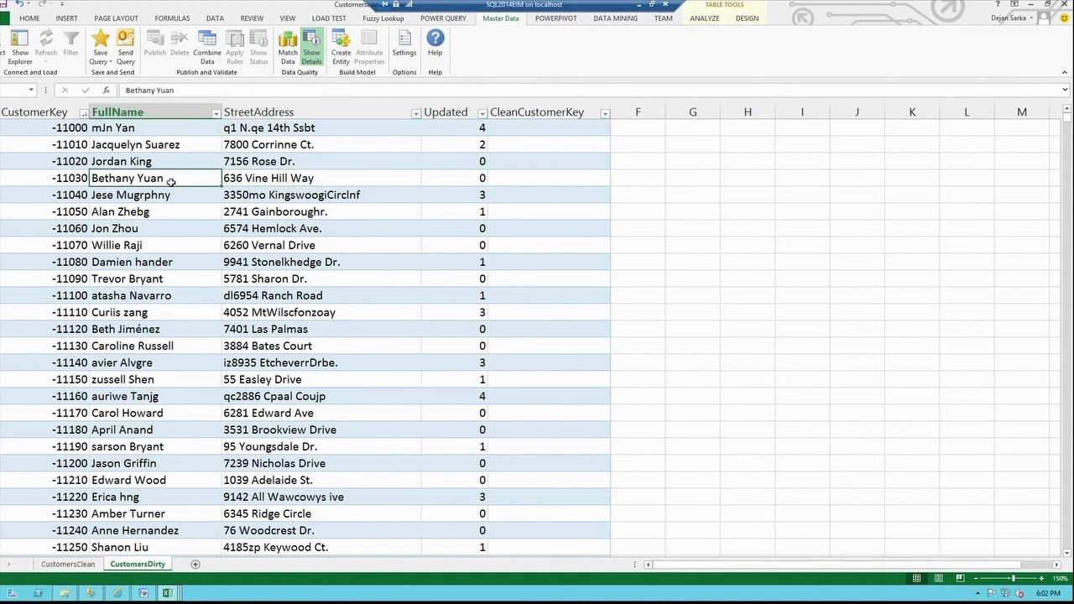
click(178, 195)
click(250, 200)
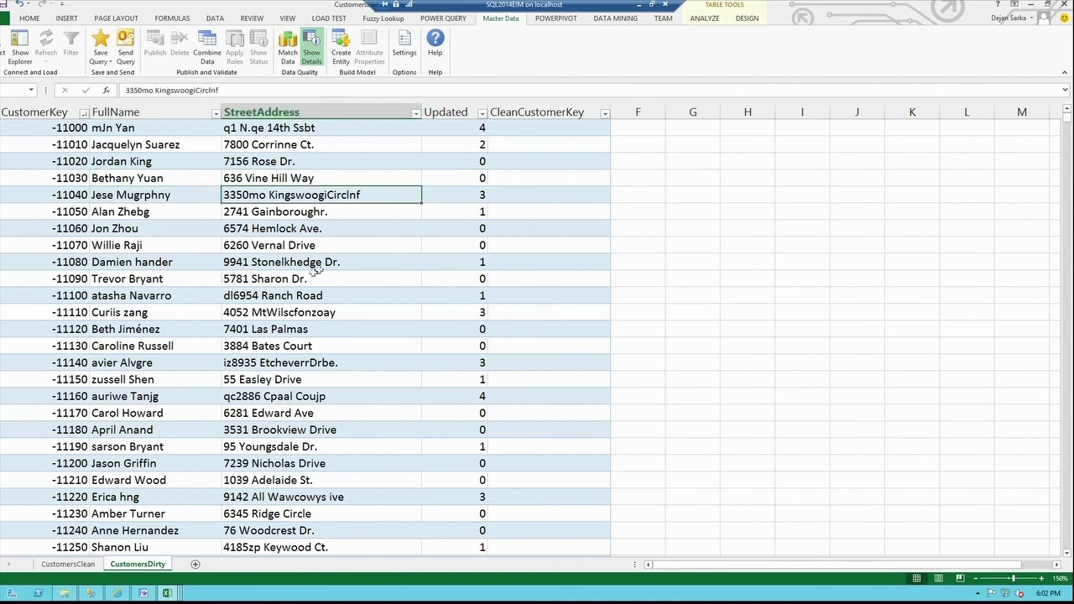
click(257, 269)
click(257, 293)
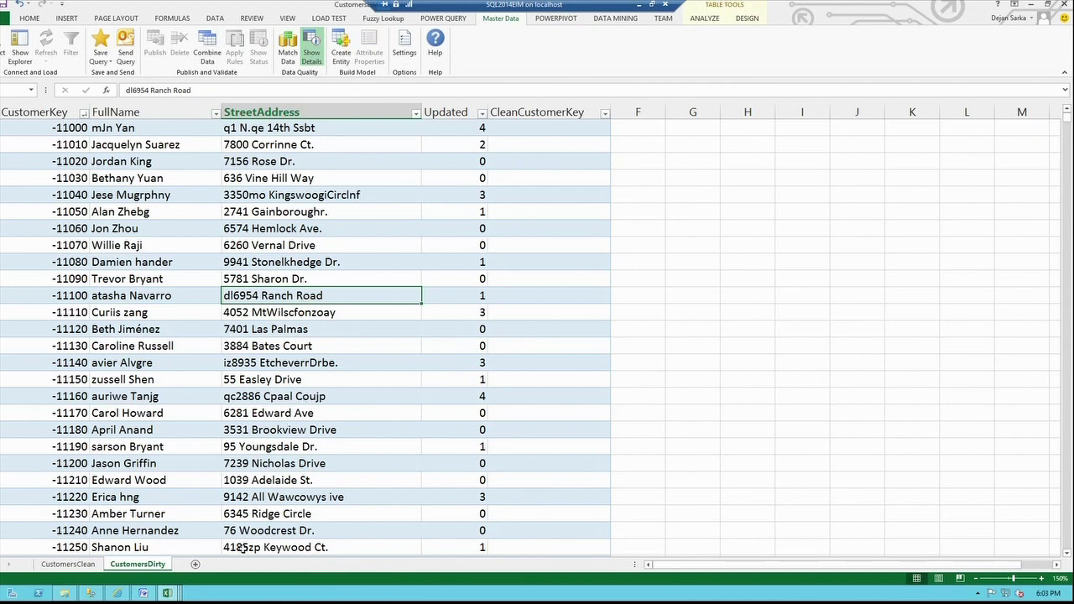
Open Fuzzy Lookup on a new worksheet and remove its preset match on CustomerKey, FullName and StreetAddress.
click(196, 566)
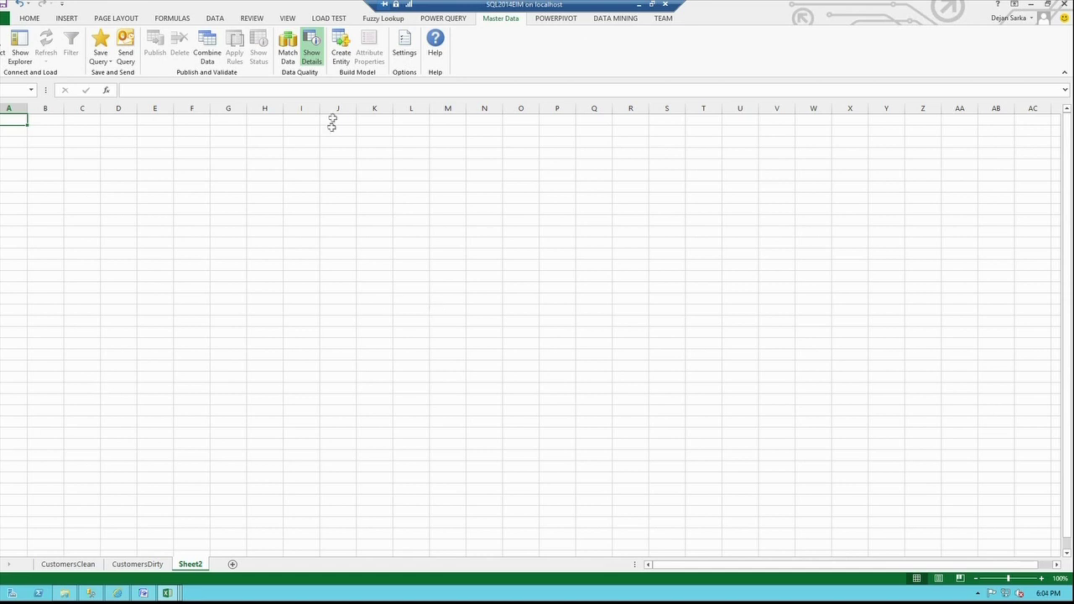
click(393, 19)
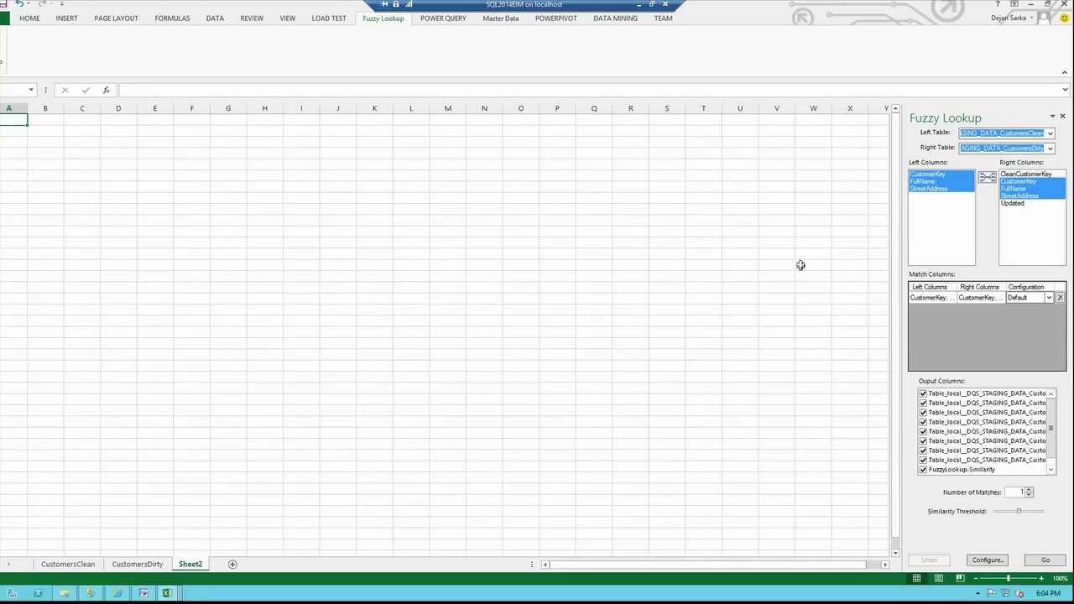
click(1061, 298)
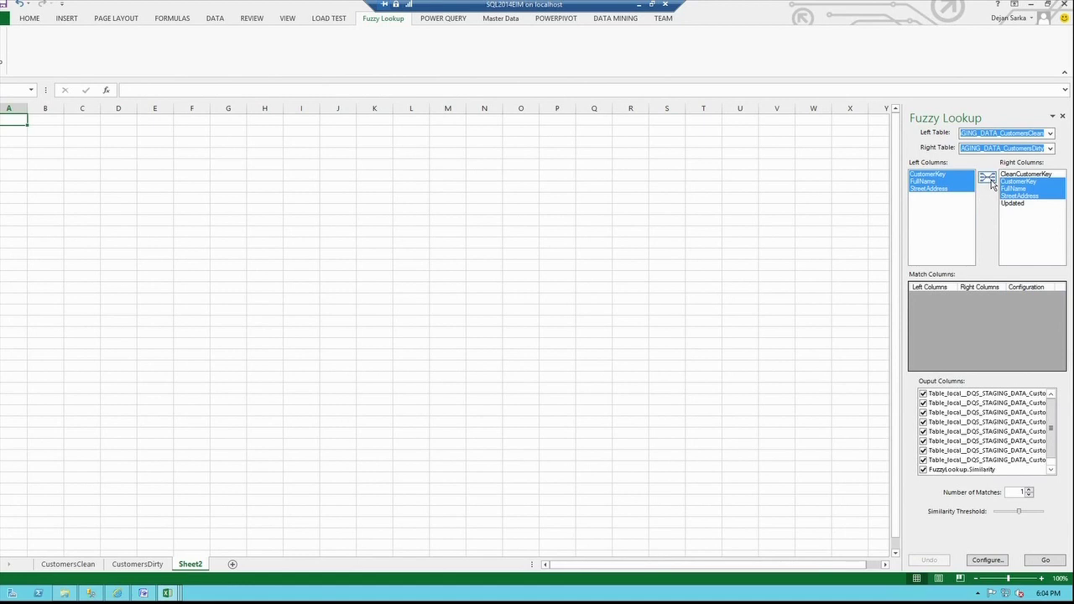
click(987, 177)
click(1061, 298)
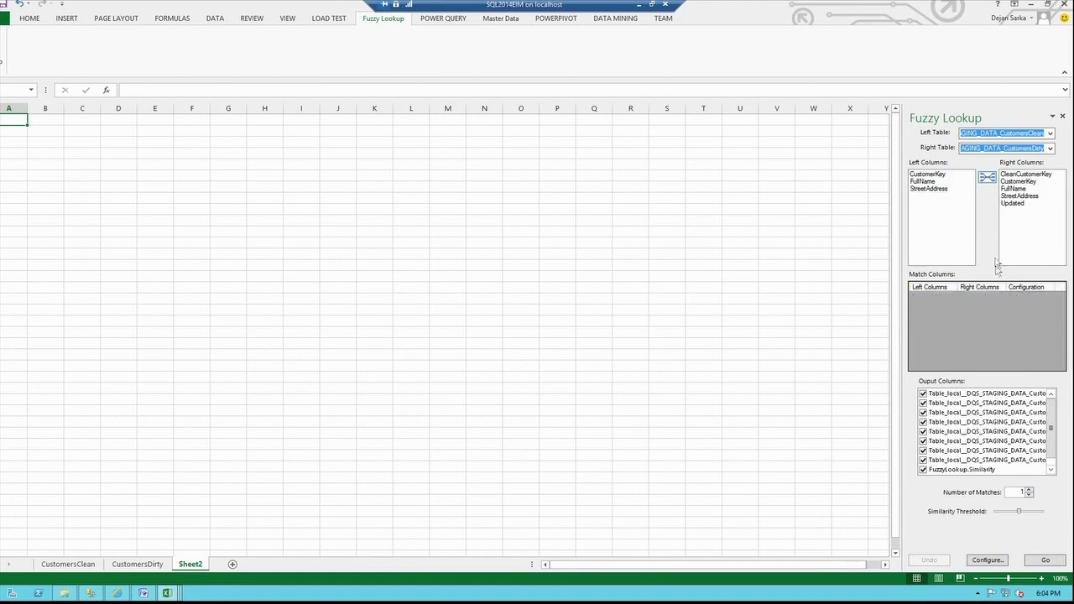
Match FullName and StreetAddress between the CustomersClean and CustomersDirty tables and run the fuzzy lookup with the Default configuration.
click(930, 182)
ctrl+click(930, 190)
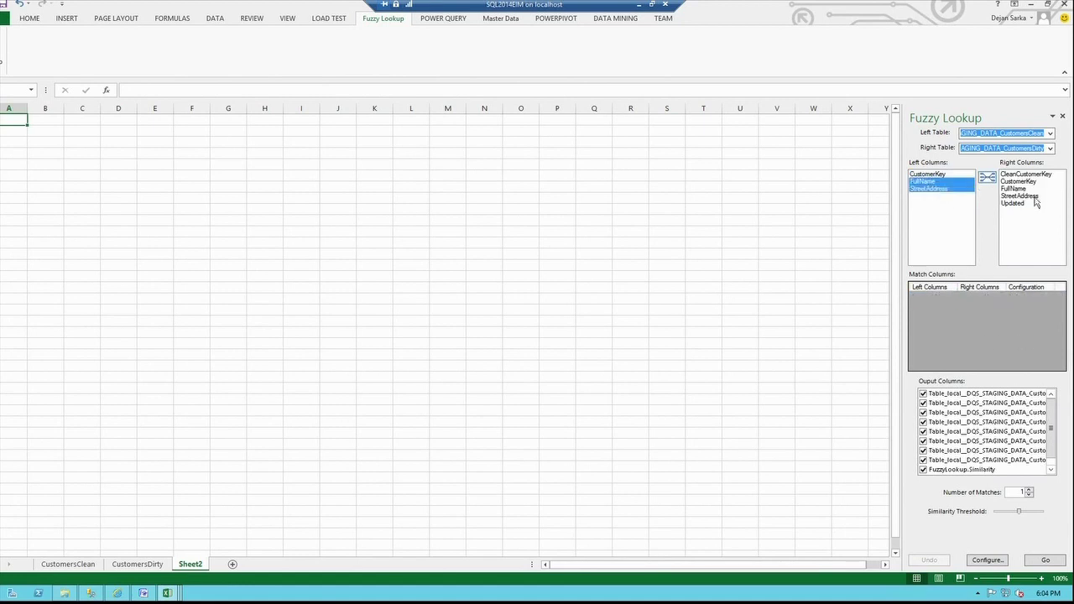
click(1018, 189)
ctrl+click(1020, 196)
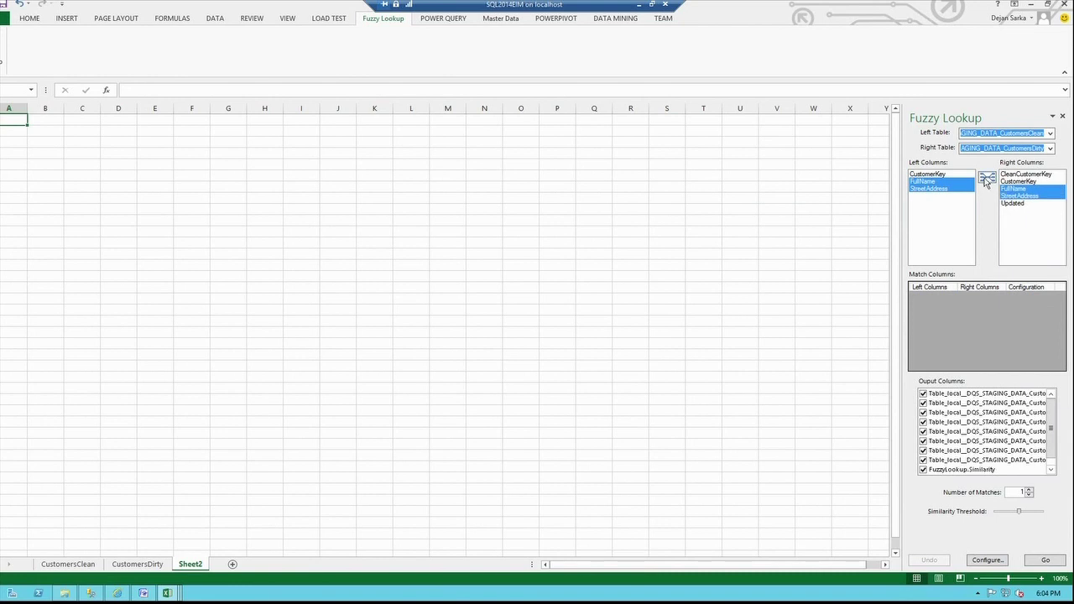
click(987, 177)
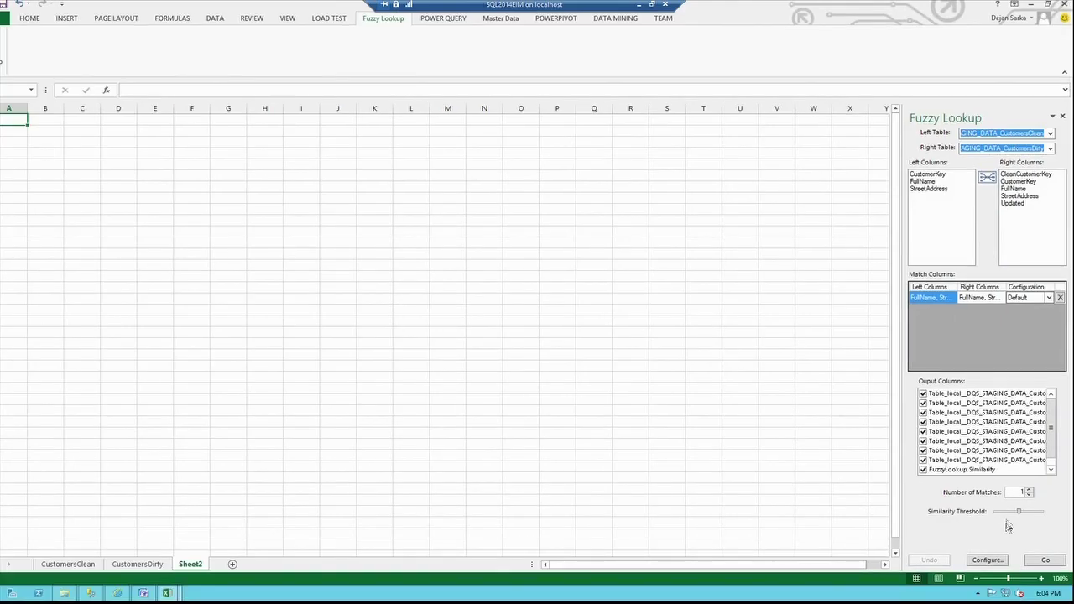
click(1043, 559)
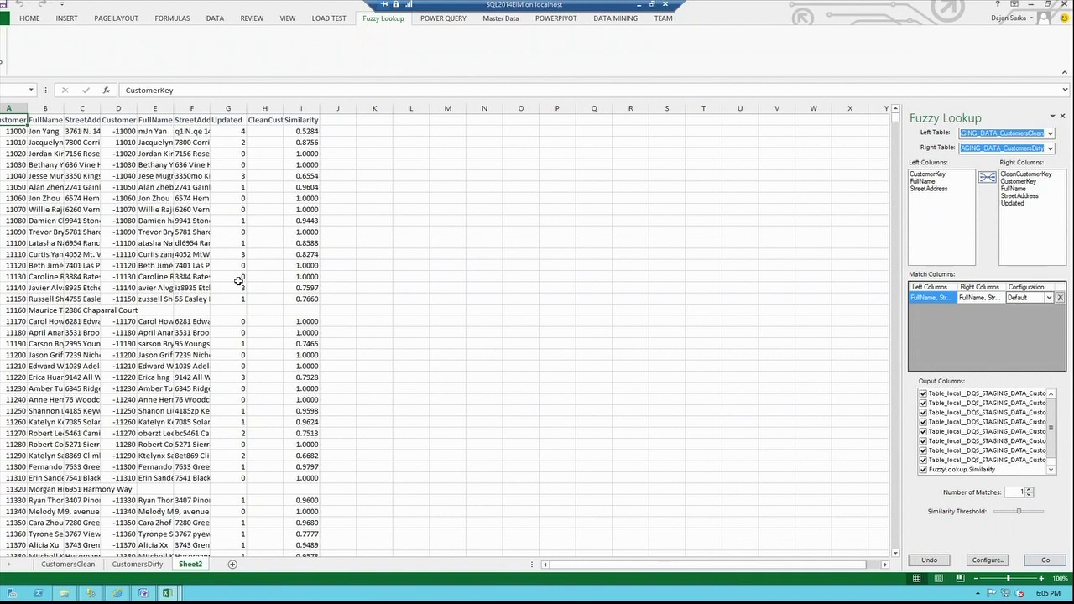
Enlarge the fuzzy lookup results sheet to 160% zoom.
click(151, 176)
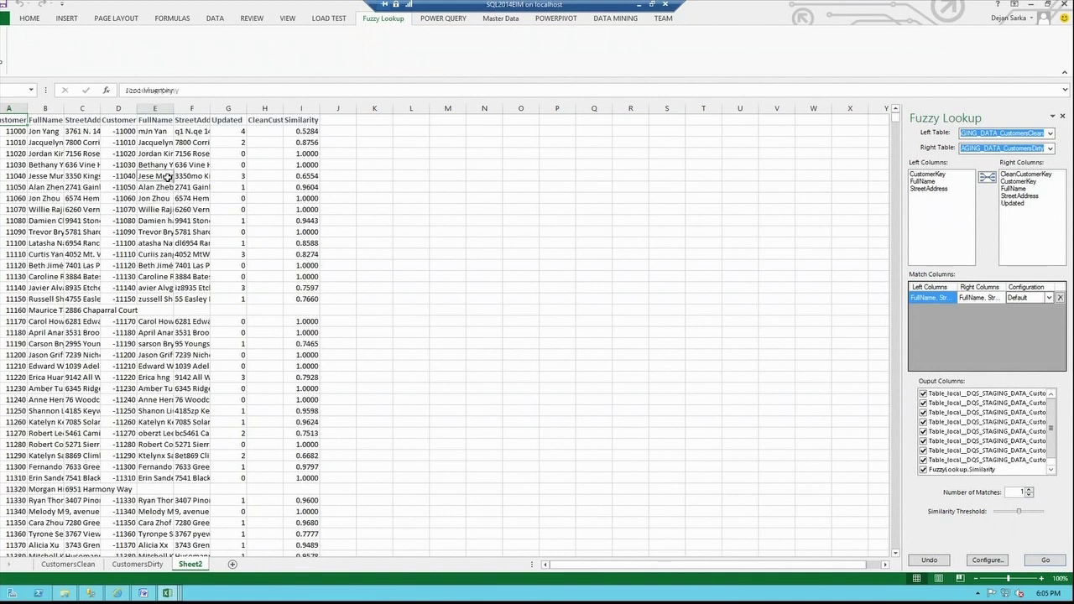
click(270, 143)
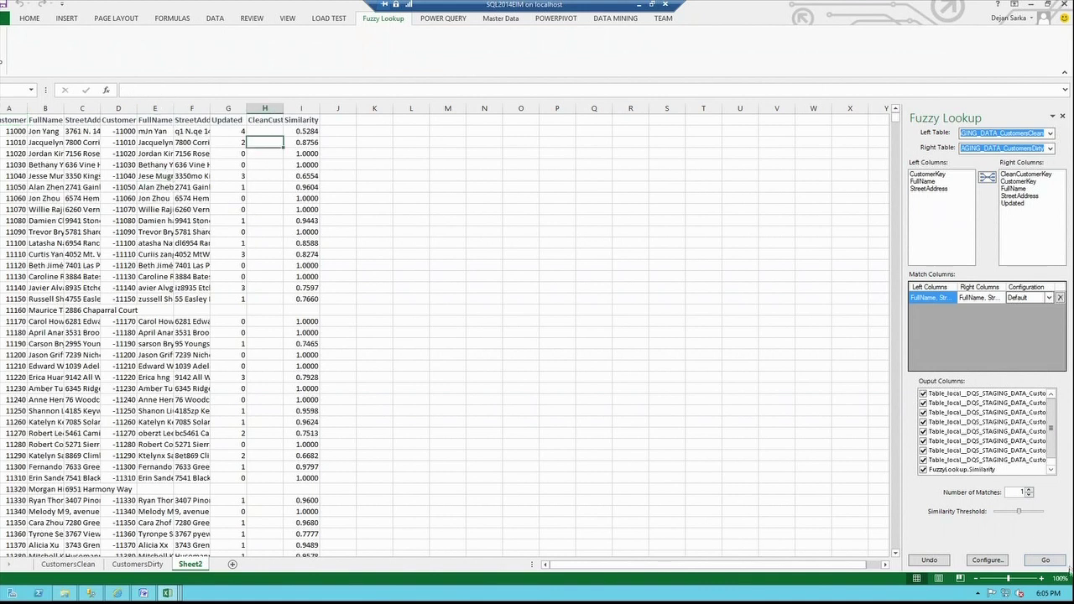
click(1042, 578)
click(1042, 579)
click(1041, 578)
click(1041, 578)
click(1041, 578)
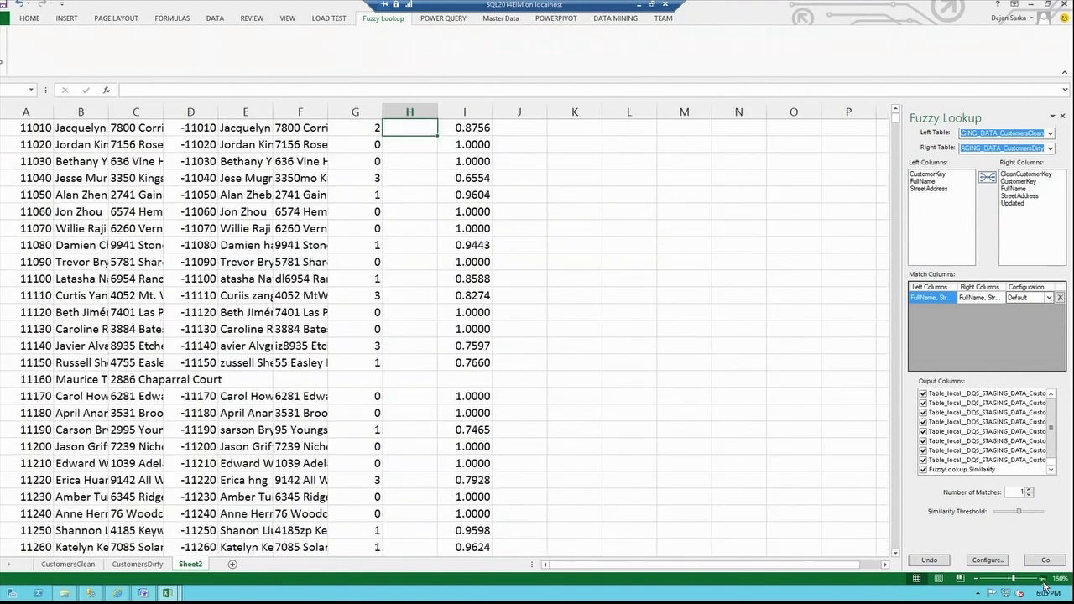
click(1042, 580)
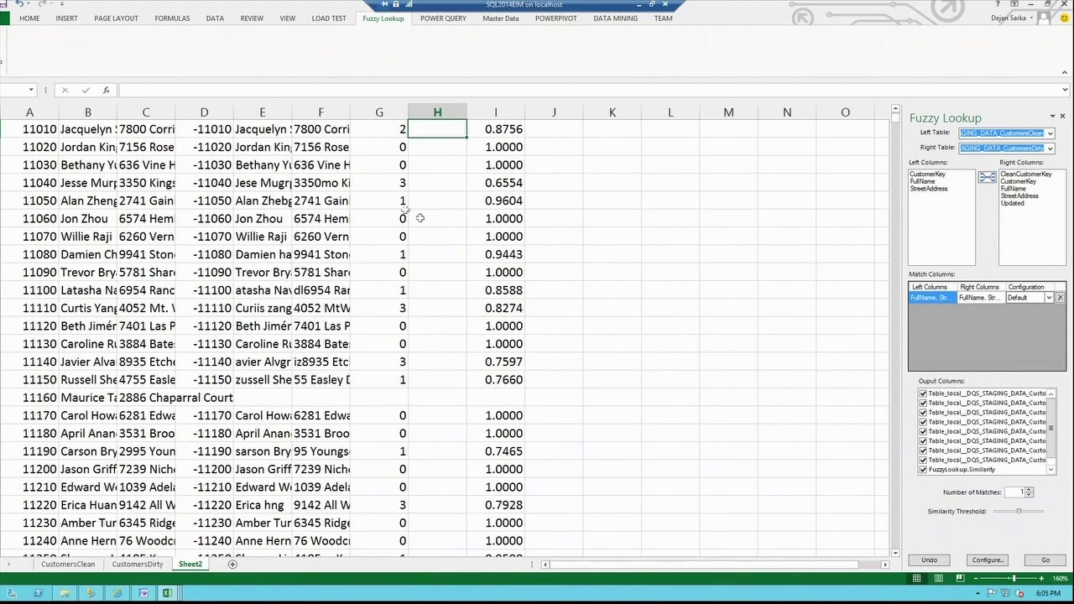
Widen columns C, D, E and F of the fuzzy lookup results so that both address columns and the dirty names fit.
drag(292, 112, 547, 112)
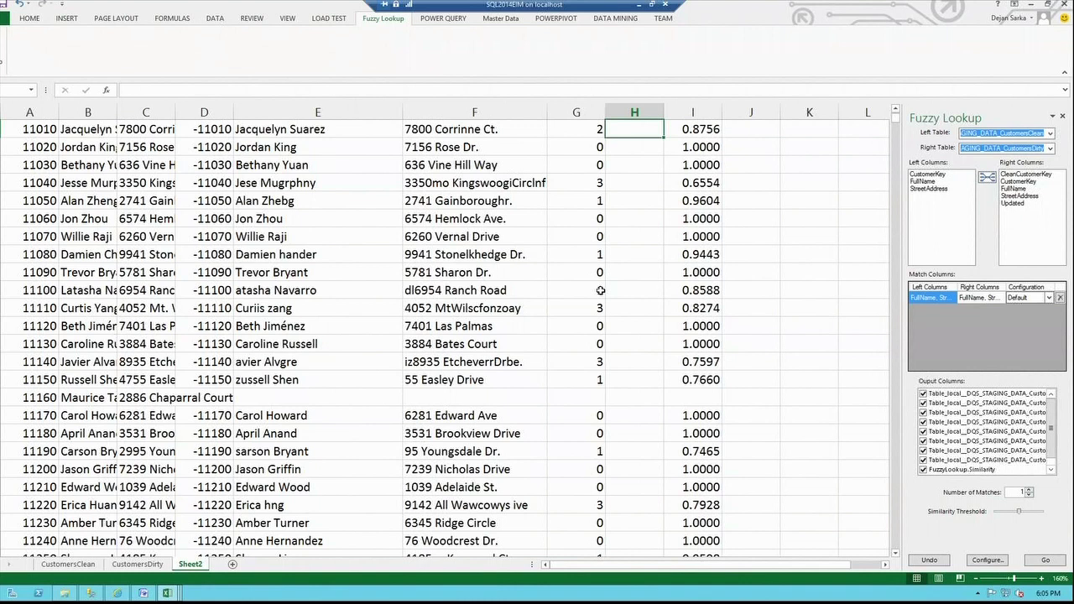
drag(234, 111, 274, 112)
click(252, 111)
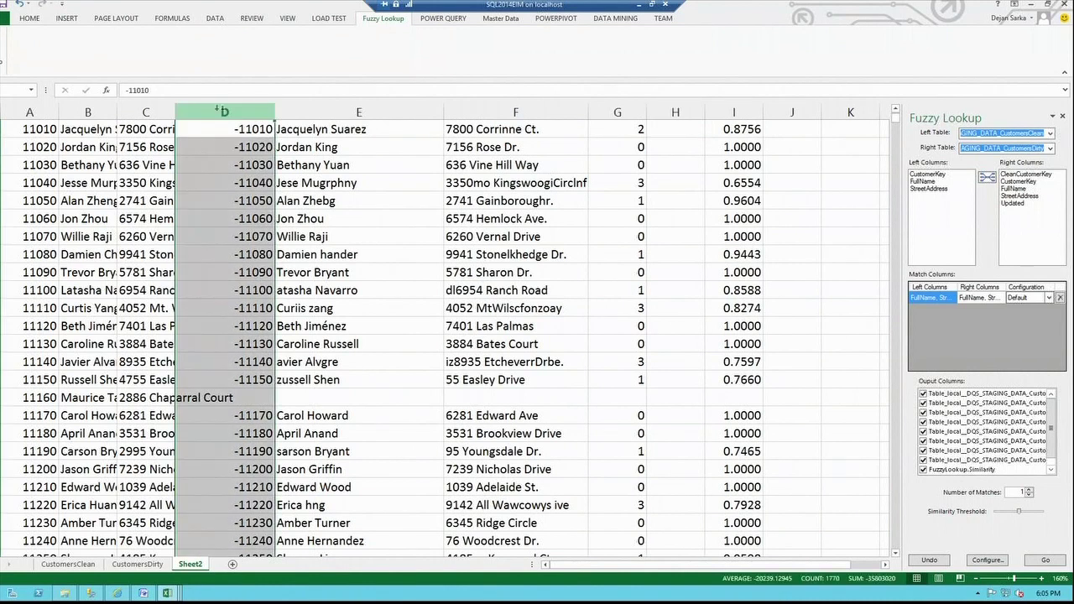
drag(174, 112, 250, 124)
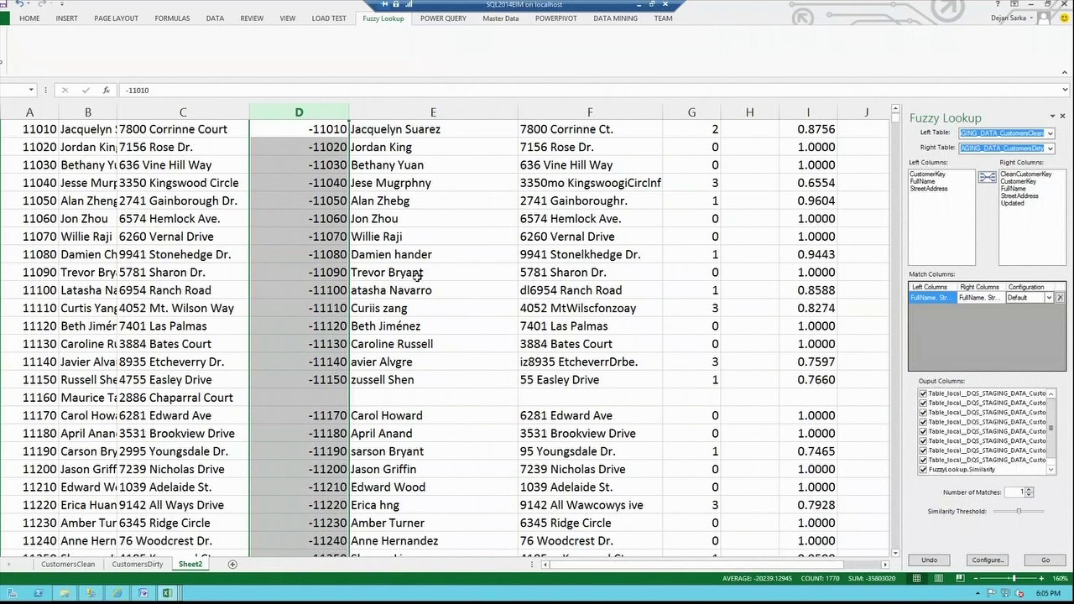
Find the first clean customer without a match in the results and auto-fit column B to its full names.
click(325, 203)
scroll(327, 261, down, 5)
scroll(327, 262, up, 2)
scroll(332, 255, up, 3)
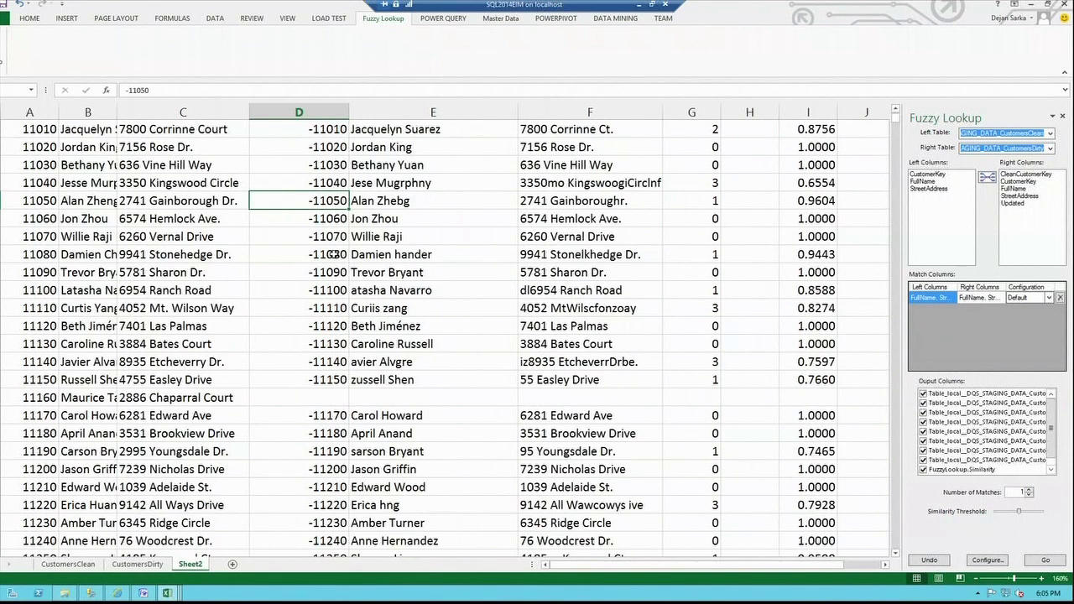
scroll(332, 254, down, 2)
scroll(333, 254, down, 2)
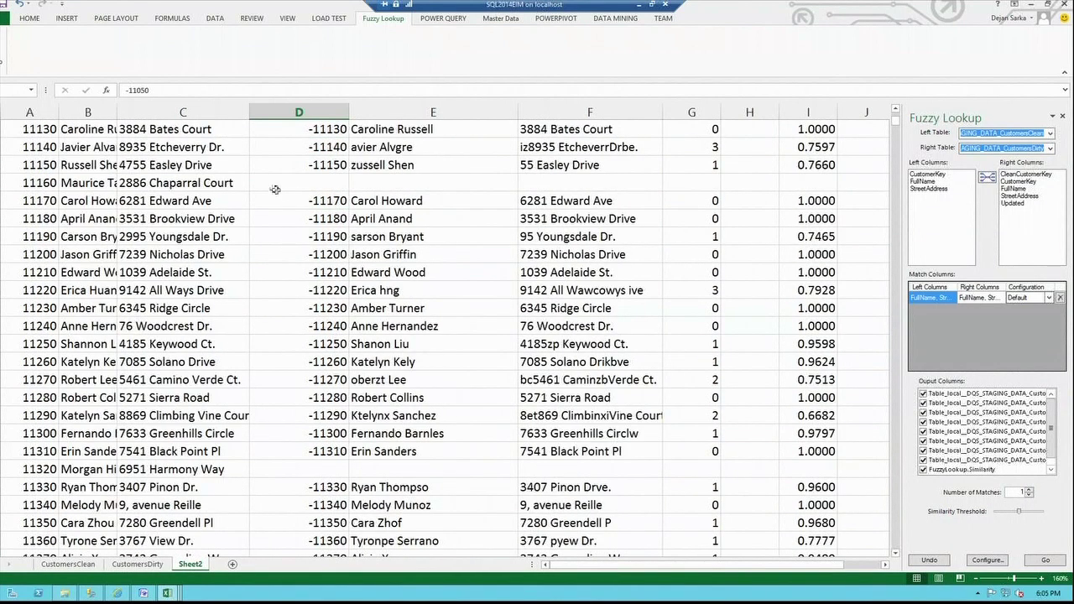
click(160, 185)
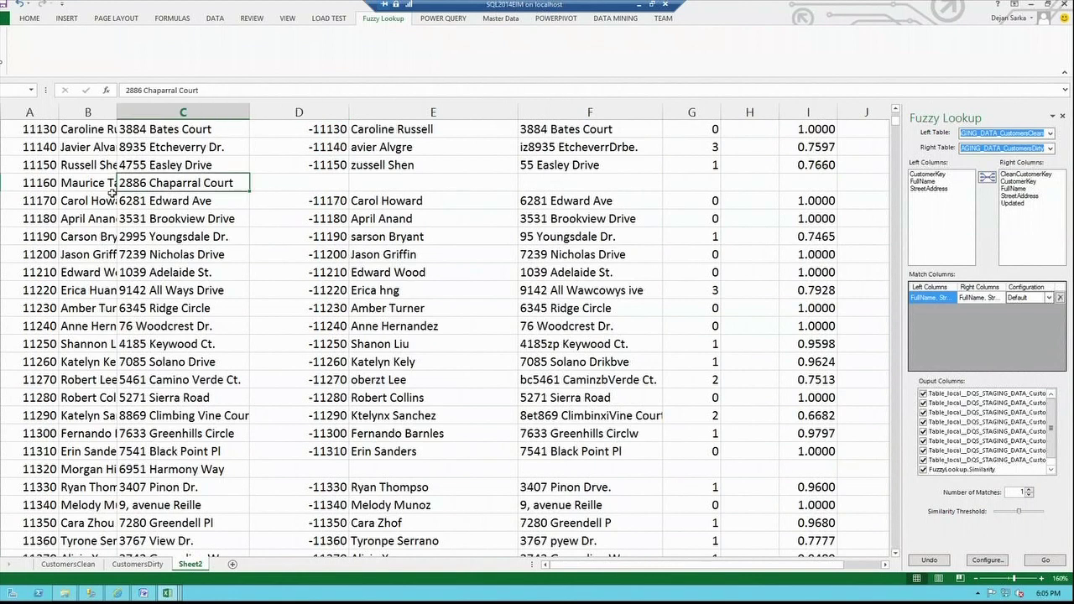
double_click(116, 112)
click(359, 191)
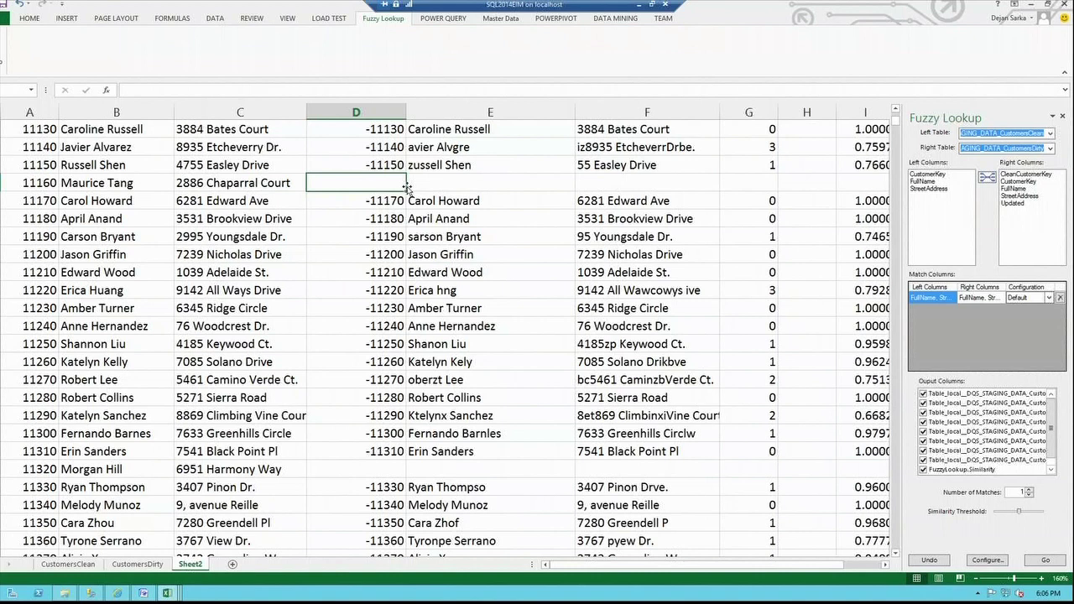
Look further down the fuzzy lookup results for unmatched customers and compare the clean and dirty customer keys.
scroll(448, 329, down, 20)
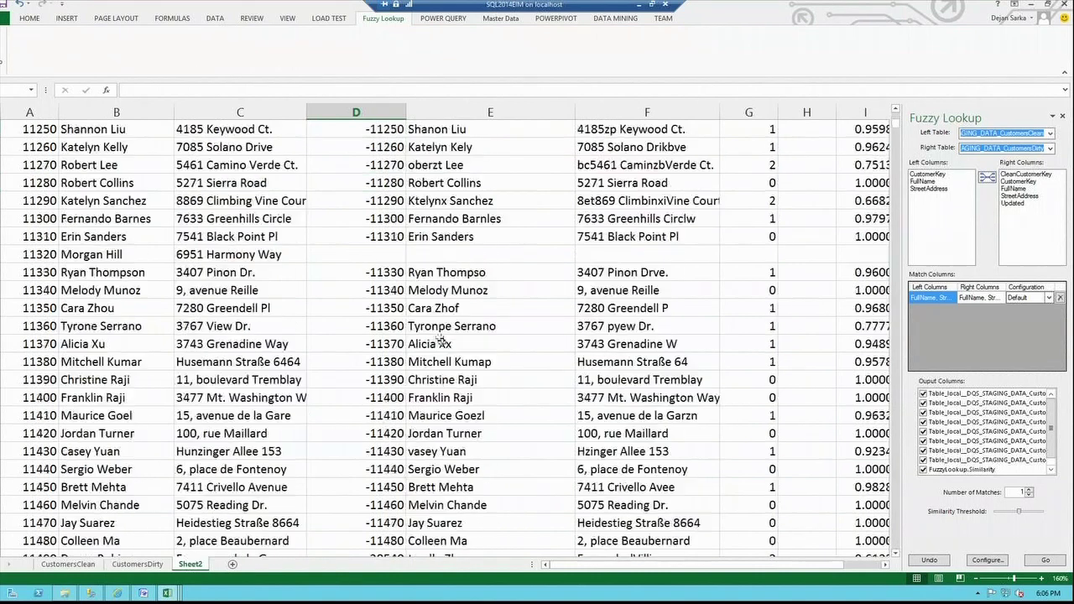
scroll(447, 328, down, 18)
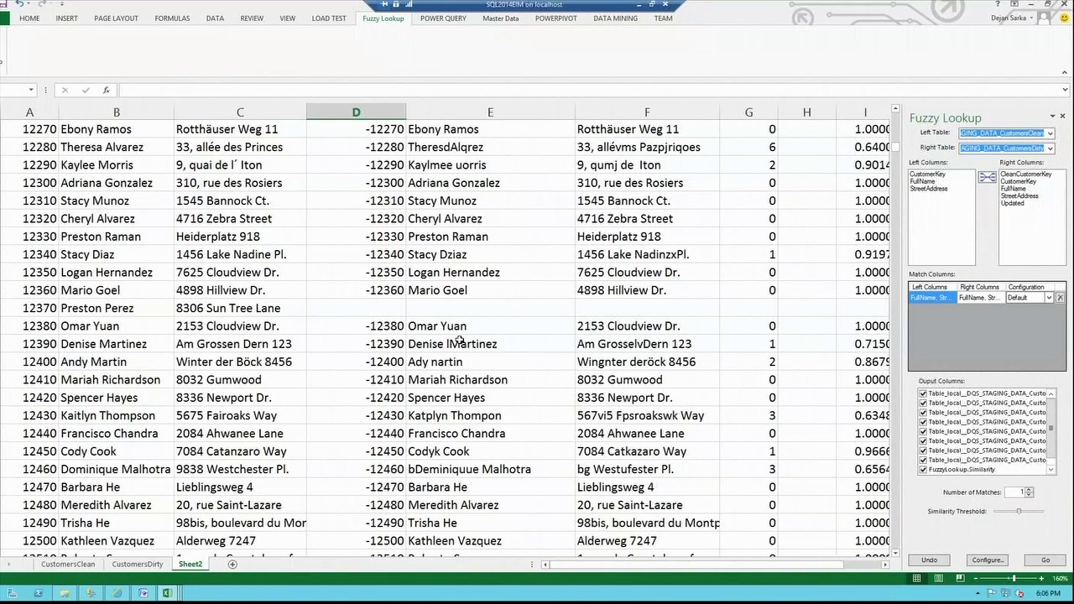
scroll(393, 353, down, 1)
scroll(390, 357, down, 2)
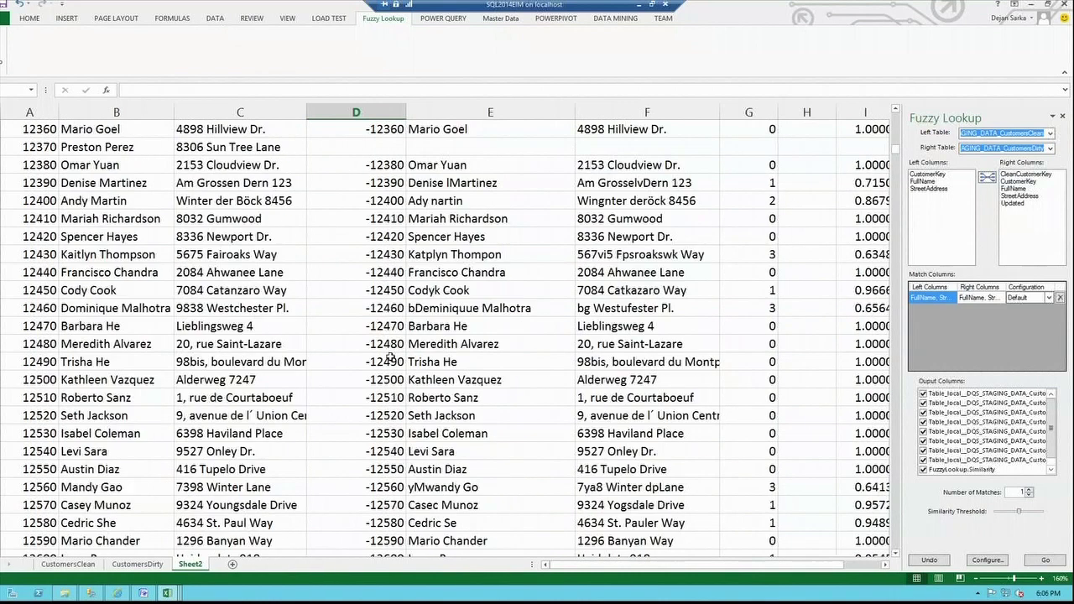
click(27, 327)
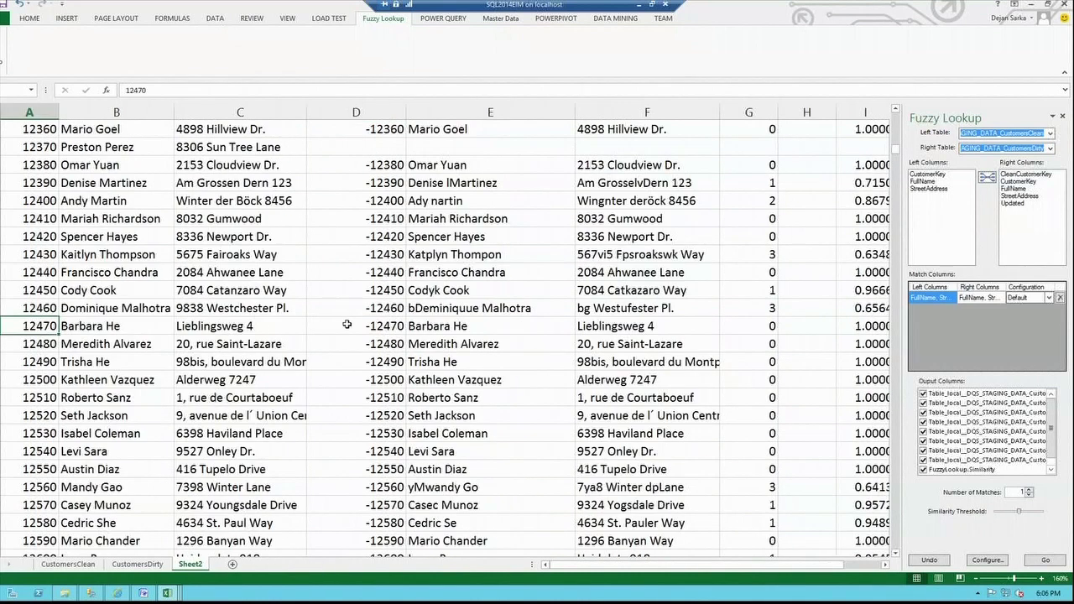
Compare the clean customer keys in column A with the dirty keys in column D for the rows around 12470 to 12620.
click(347, 324)
scroll(375, 370, down, 3)
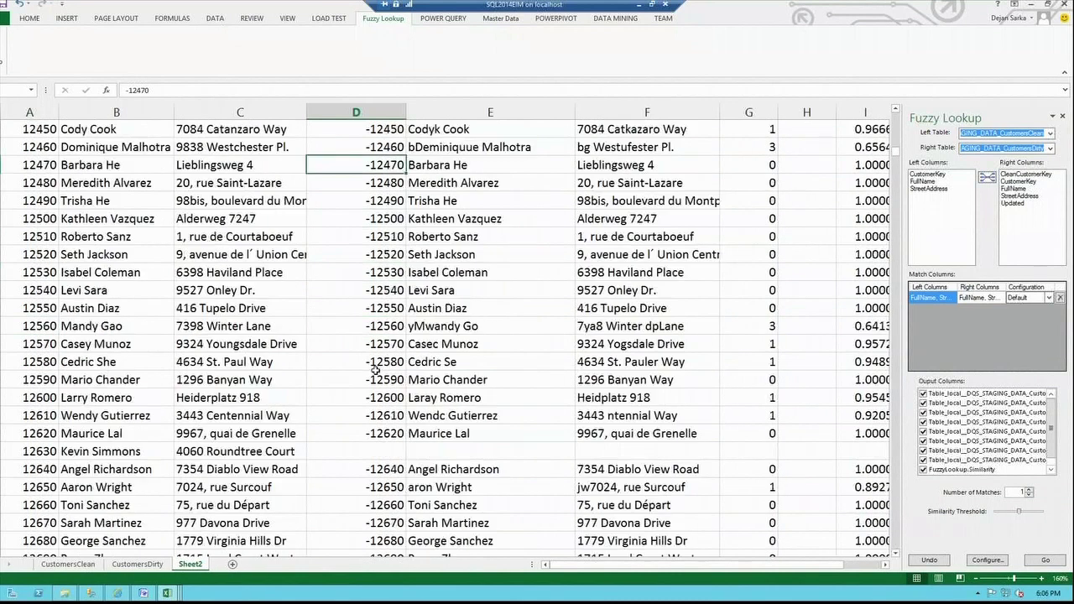
scroll(375, 369, down, 1)
click(47, 383)
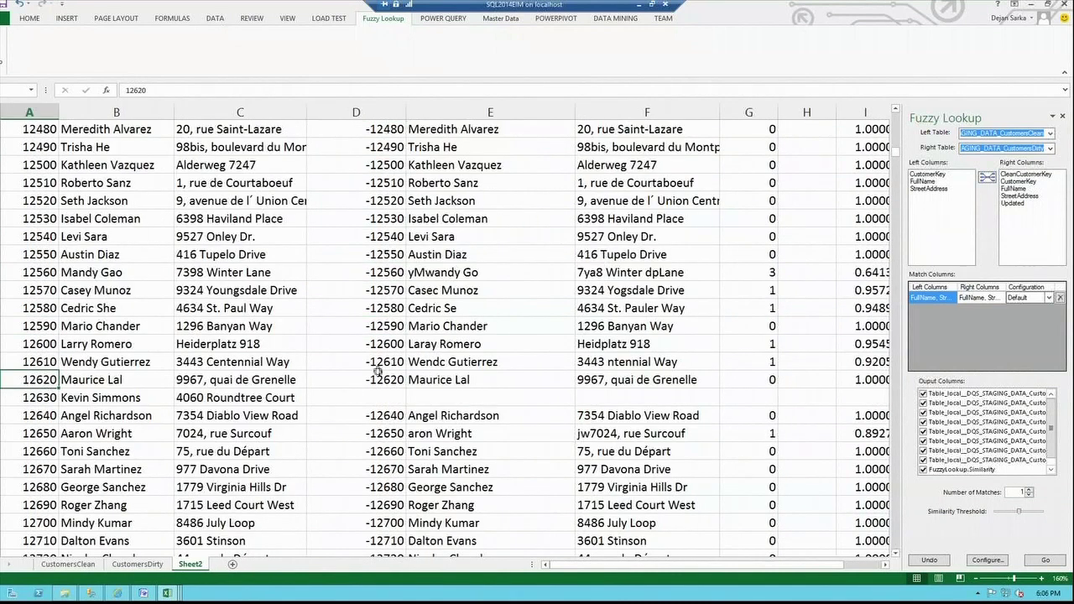
click(378, 371)
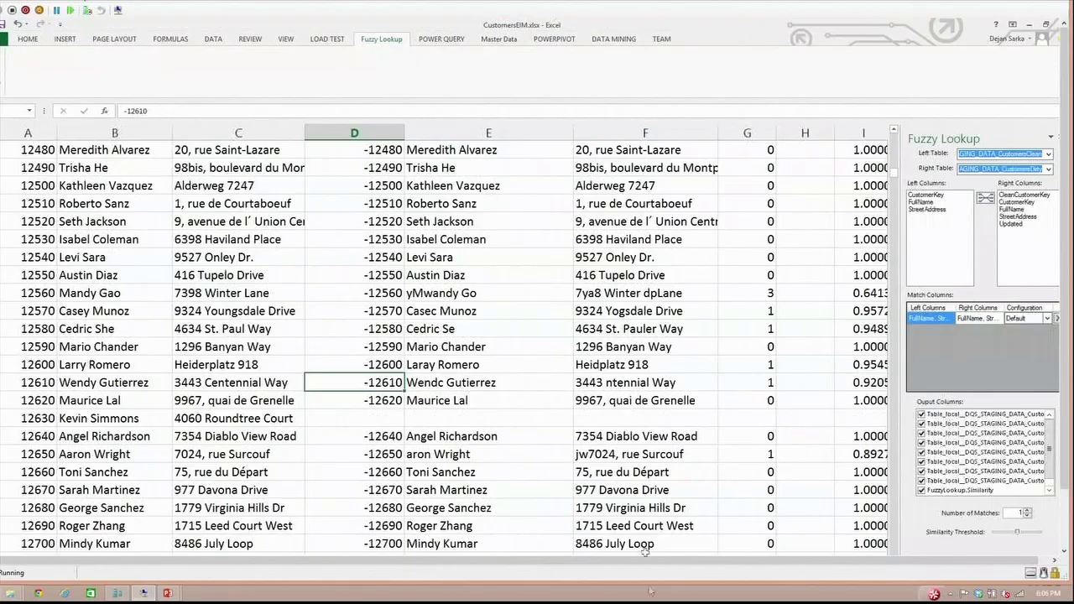
click(239, 538)
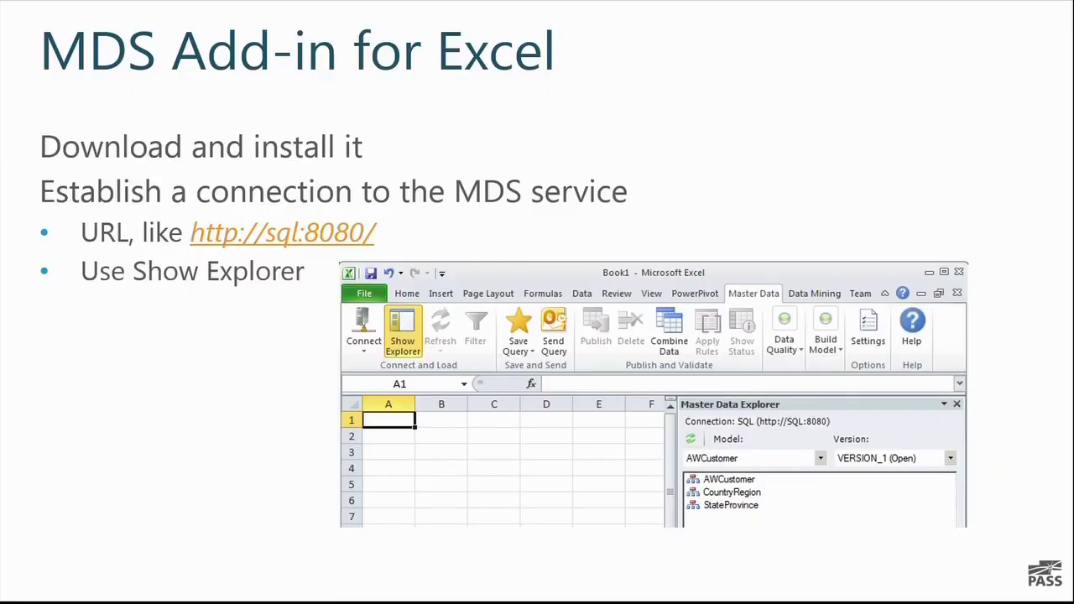
click(445, 502)
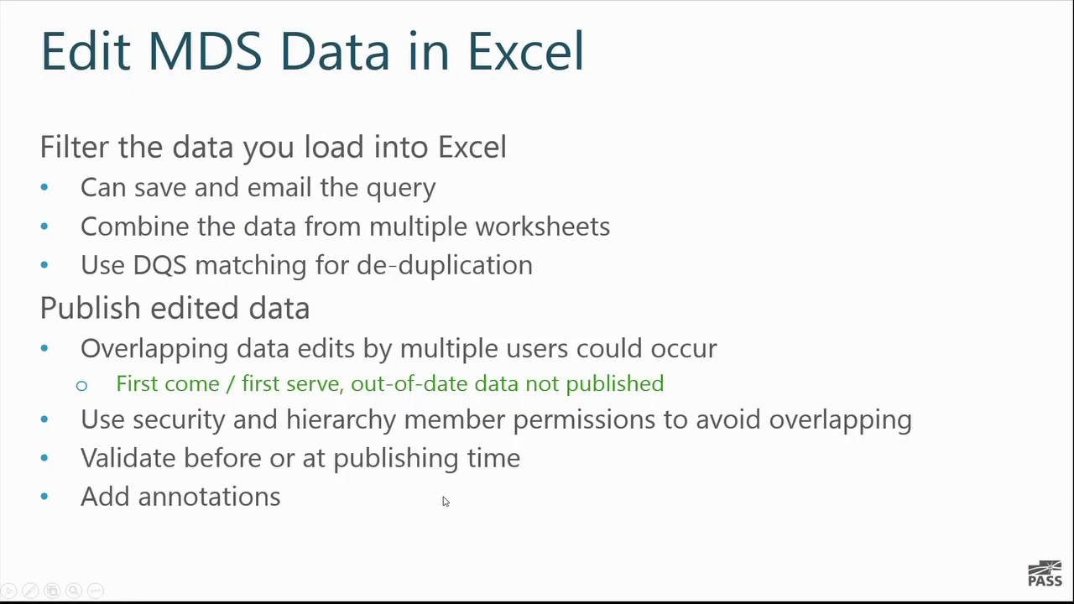
click(445, 501)
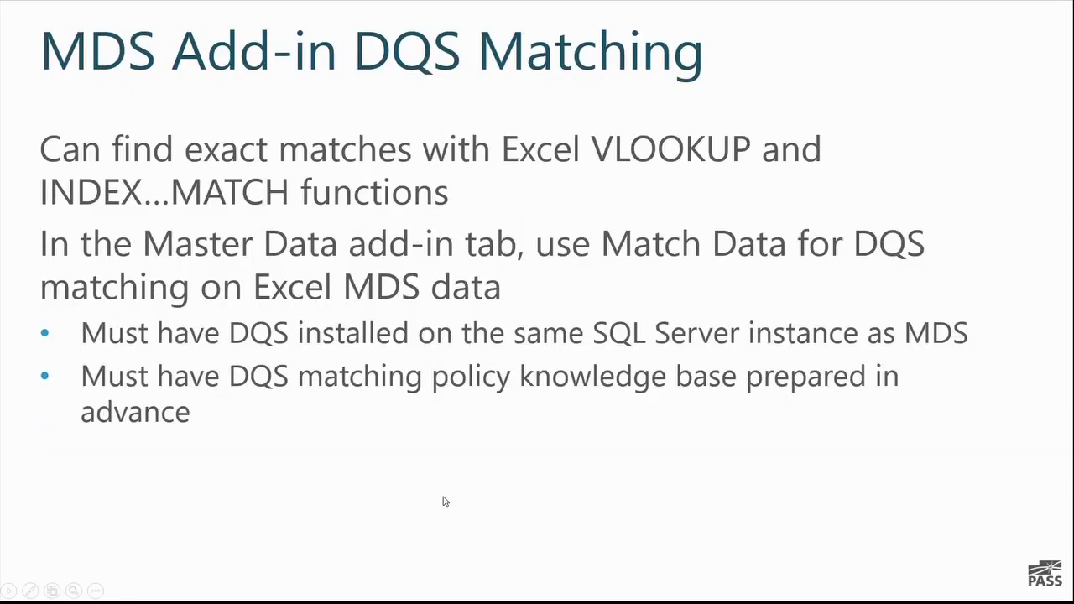
key(Left)
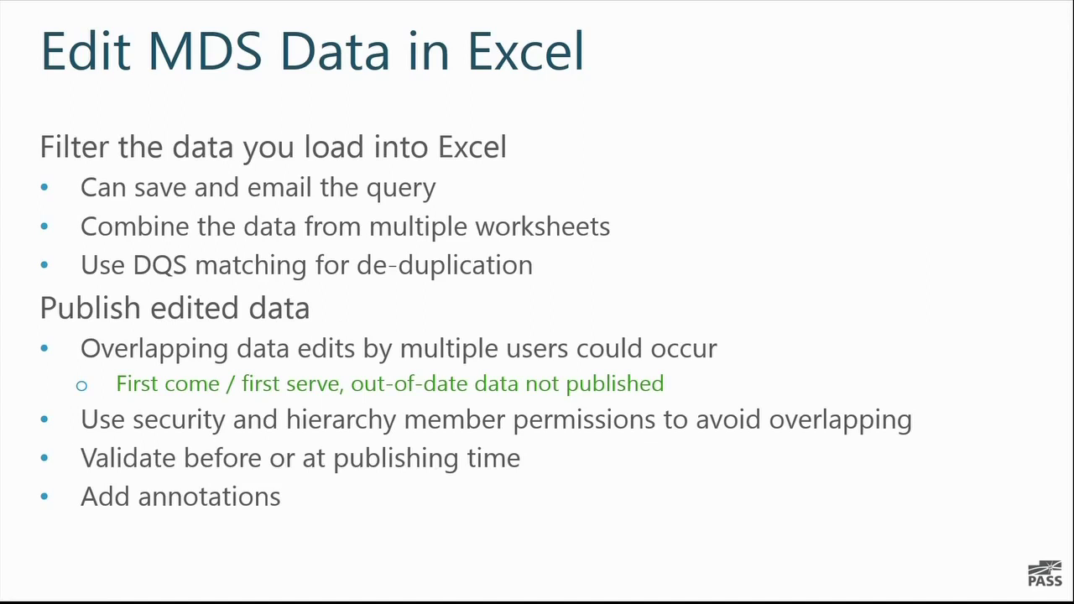
key(Right)
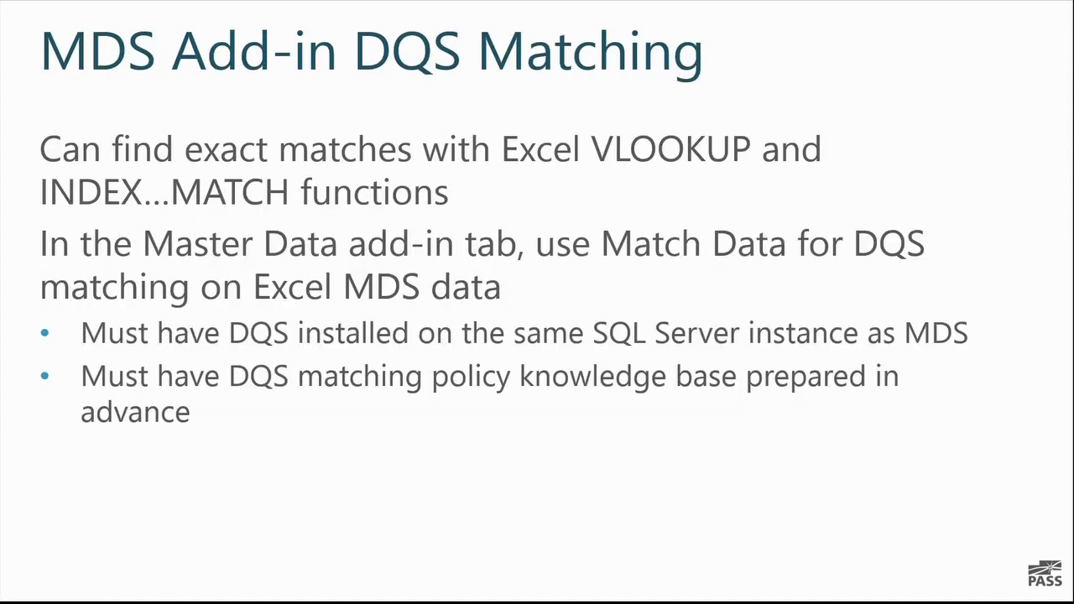
key(Right)
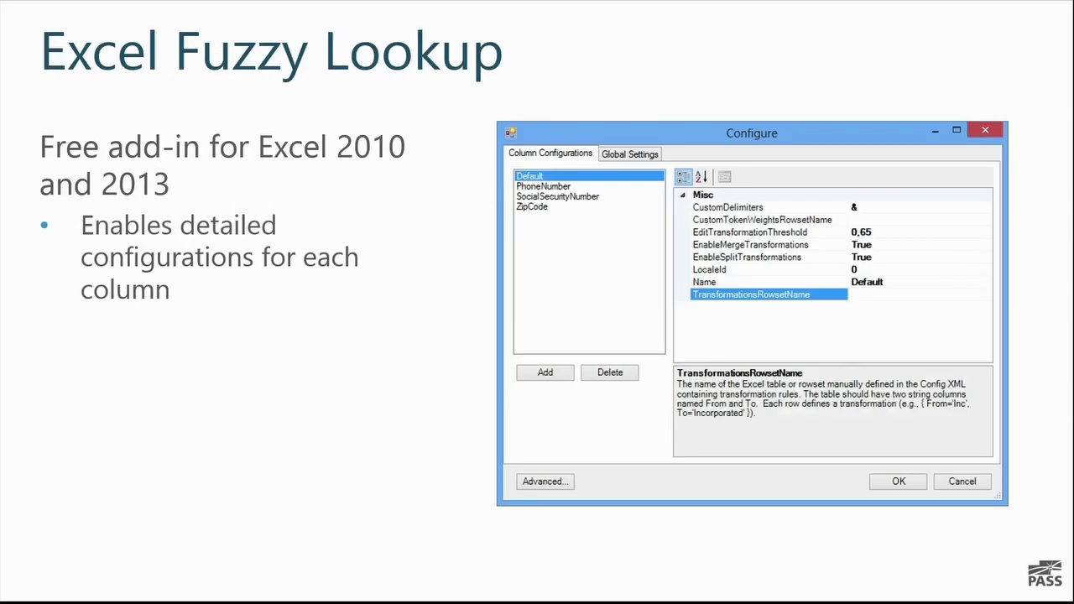
key(Right)
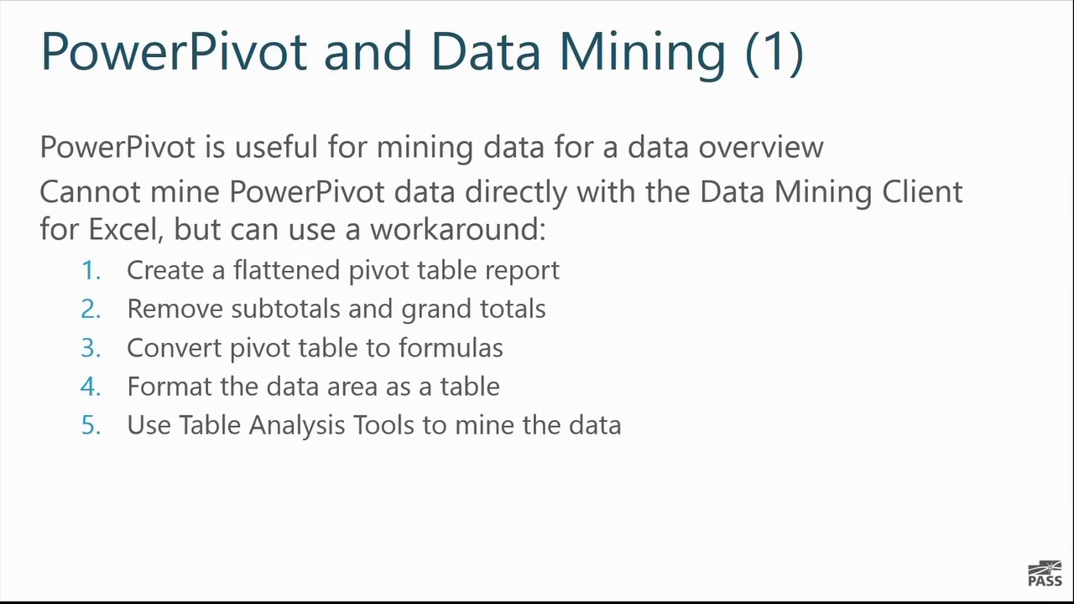